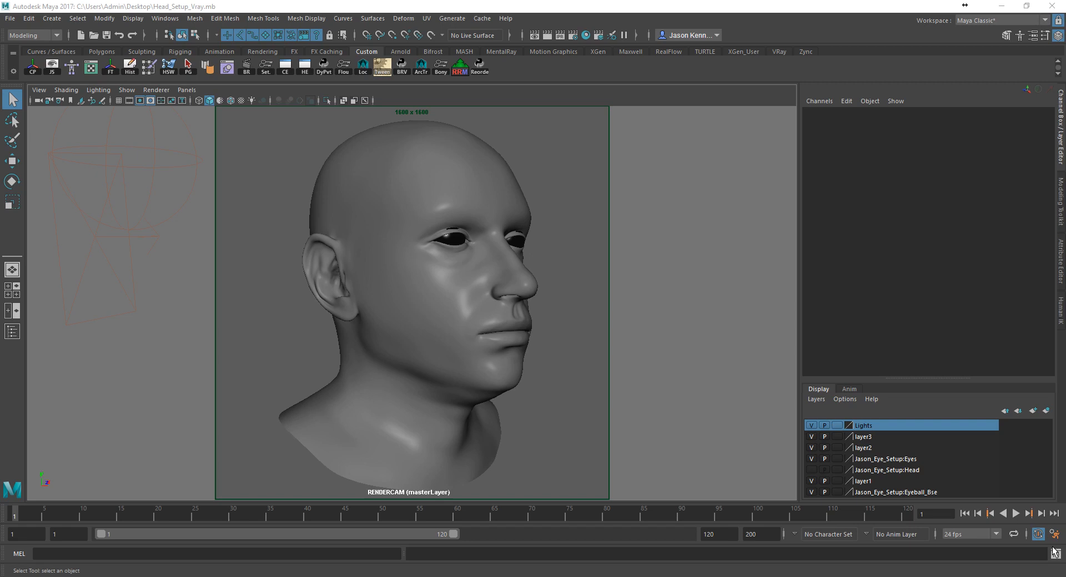
Step: Switch the viewport to the persp camera and view the head together with the surrounding lights from the front
{"action": "left_click", "coordinate": [187, 90]}
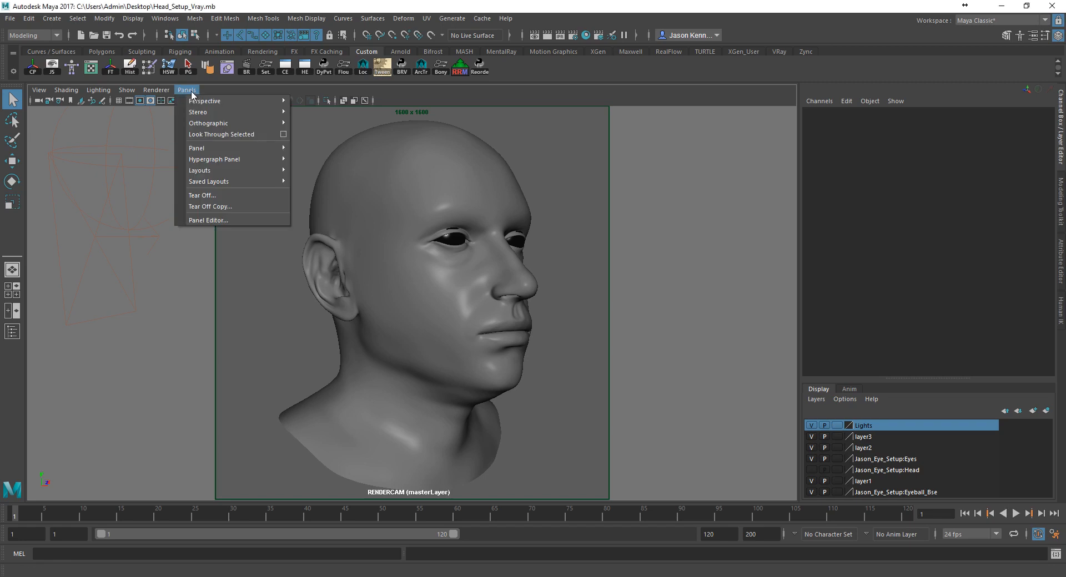
{"action": "mouse_move", "coordinate": [197, 101]}
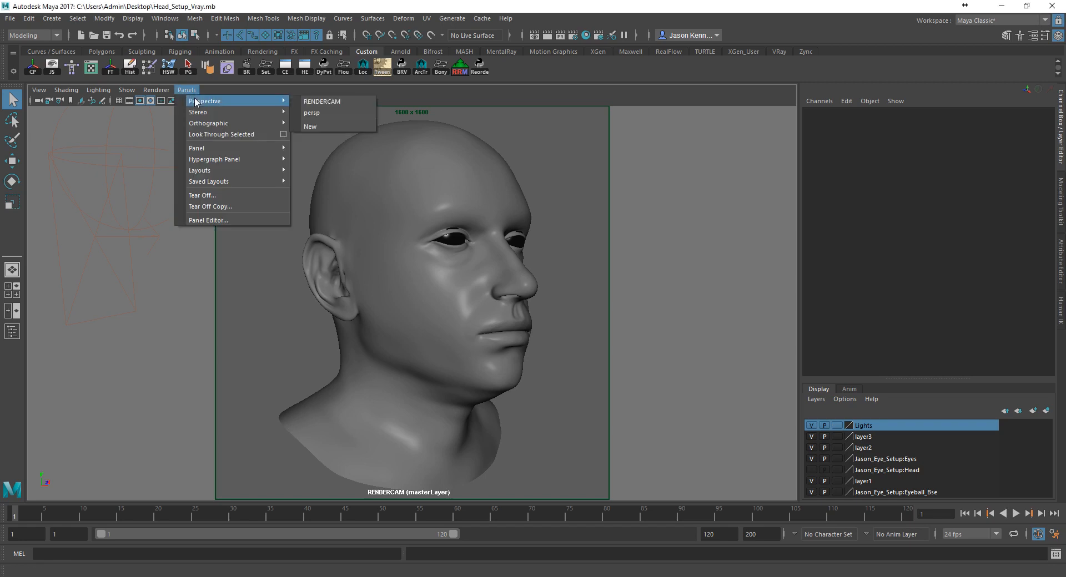
{"action": "left_click", "coordinate": [331, 113]}
{"action": "left_click_drag", "start_coordinate": [368, 178], "coordinate": [425, 316], "text": "alt"}
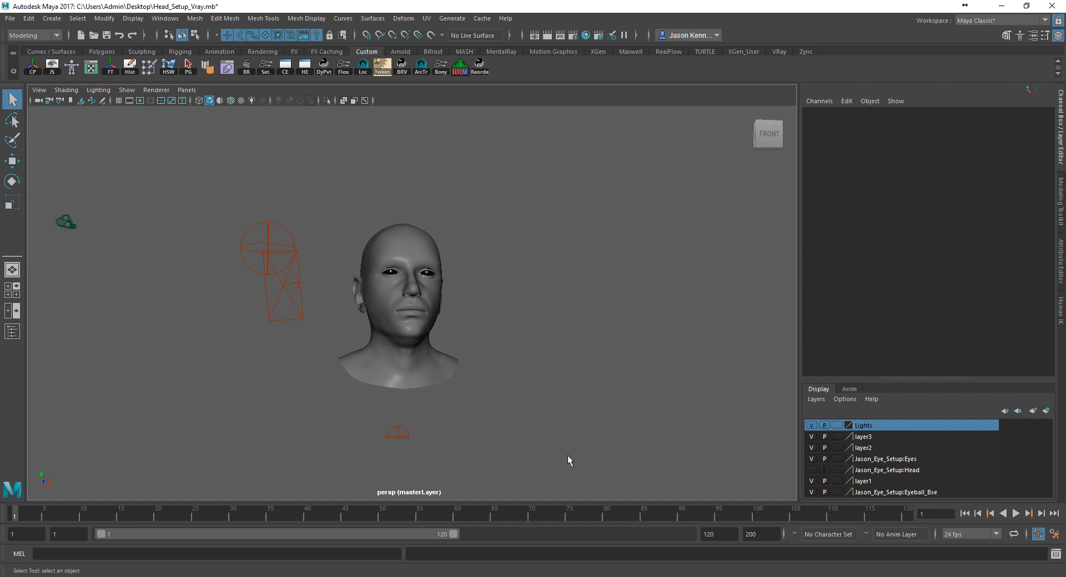
{"action": "mouse_move", "coordinate": [337, 335]}
{"action": "left_mouse_down", "text": "alt"}
{"action": "mouse_move", "coordinate": [366, 336]}
{"action": "mouse_move", "coordinate": [349, 345]}
{"action": "left_mouse_up", "text": "alt"}
{"action": "left_click_drag", "start_coordinate": [288, 318], "coordinate": [368, 434], "text": "alt"}
Step: Select the V-Ray dome, rectangle and sphere lights in turn and examine their placement around the head
{"action": "left_click_drag", "start_coordinate": [444, 458], "coordinate": [444, 457]}
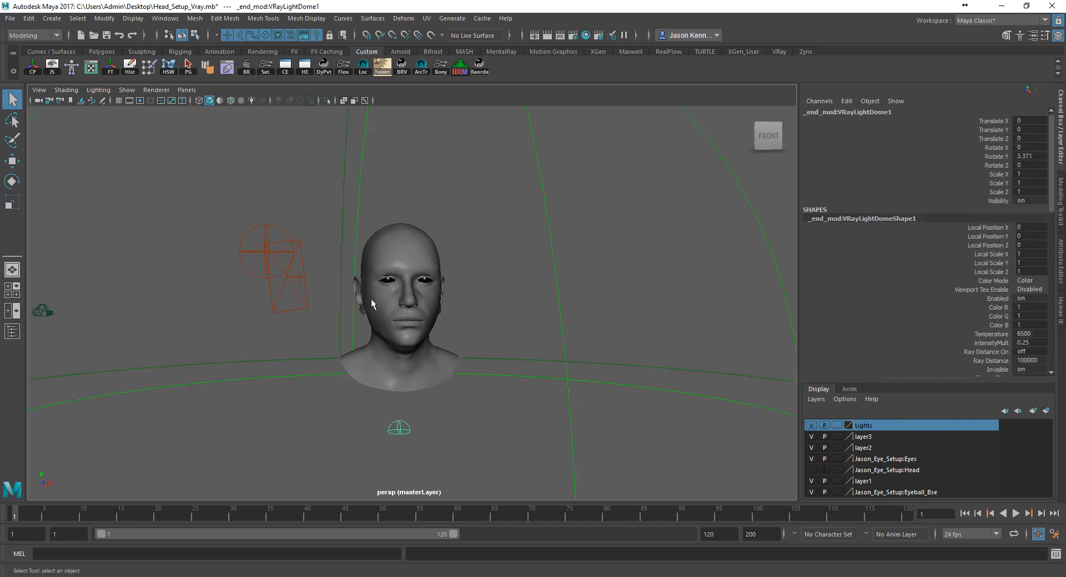
{"action": "left_click", "coordinate": [297, 307]}
{"action": "left_click_drag", "start_coordinate": [289, 309], "coordinate": [373, 380], "text": "alt"}
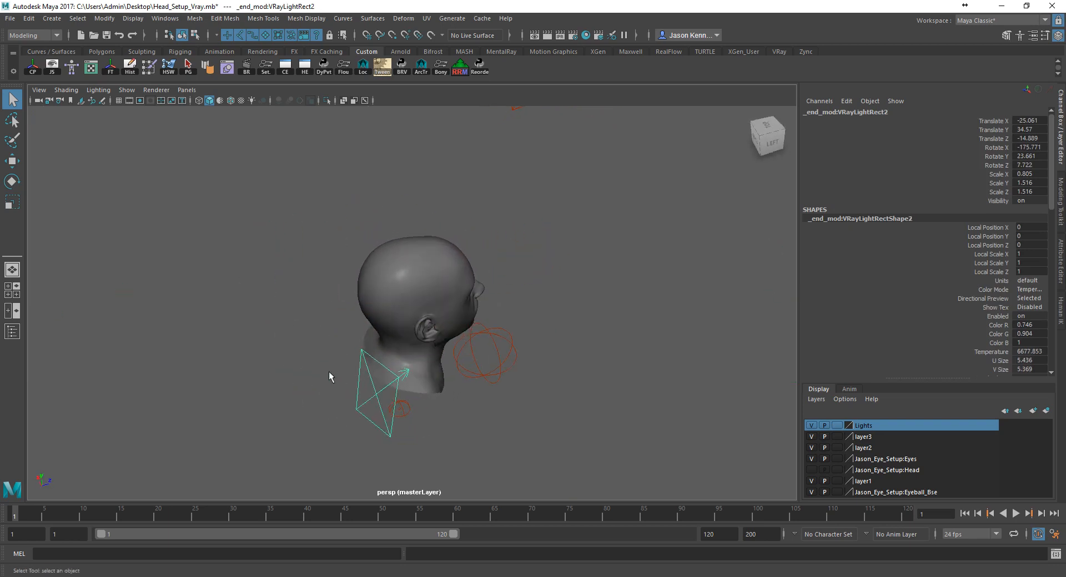
{"action": "left_click_drag", "start_coordinate": [366, 339], "coordinate": [237, 305], "text": "alt"}
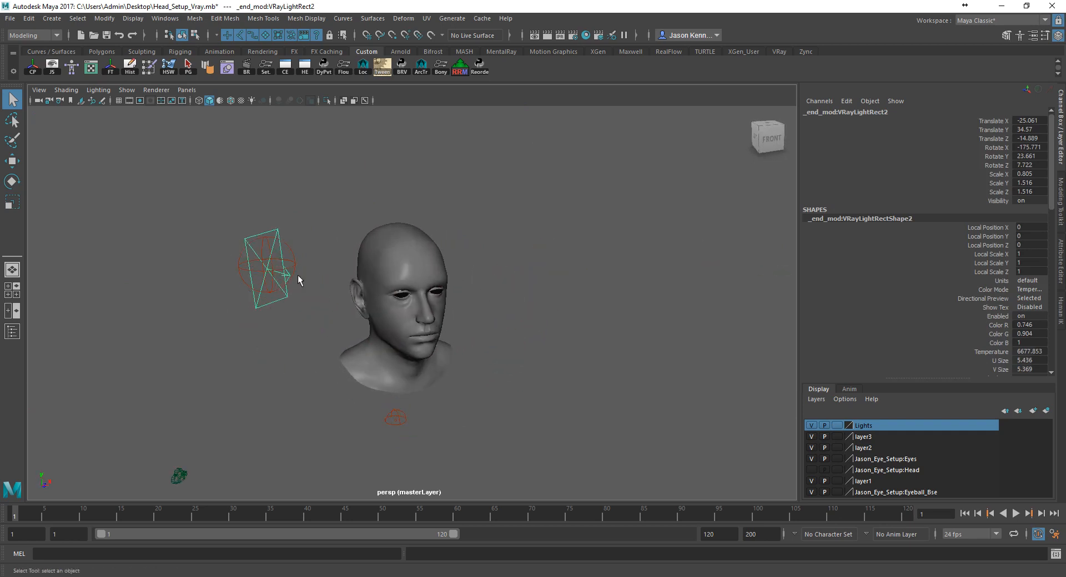
{"action": "left_click", "coordinate": [293, 270]}
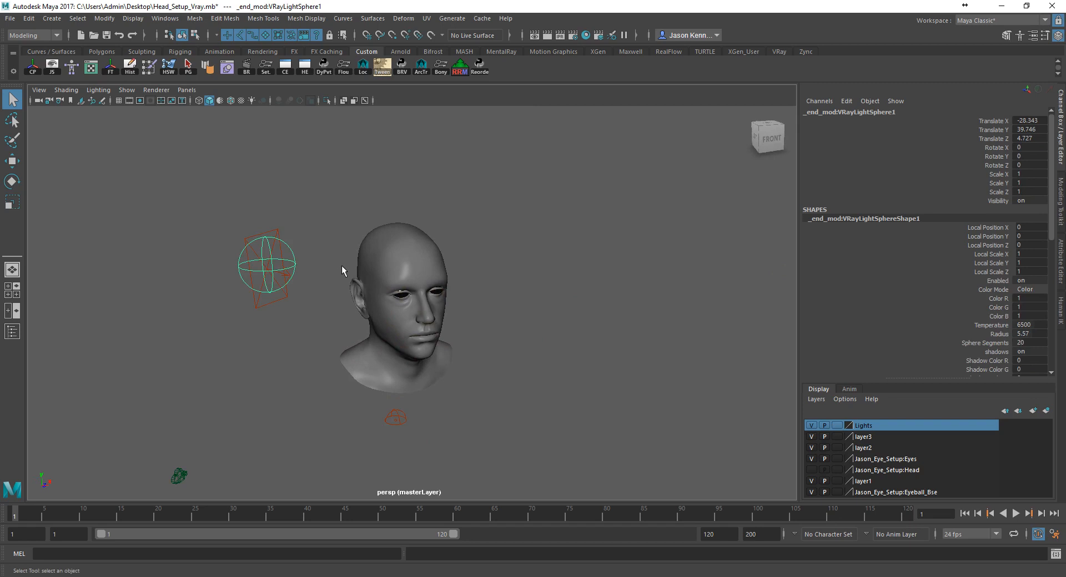
{"action": "left_click_drag", "start_coordinate": [333, 302], "coordinate": [312, 284], "text": "alt"}
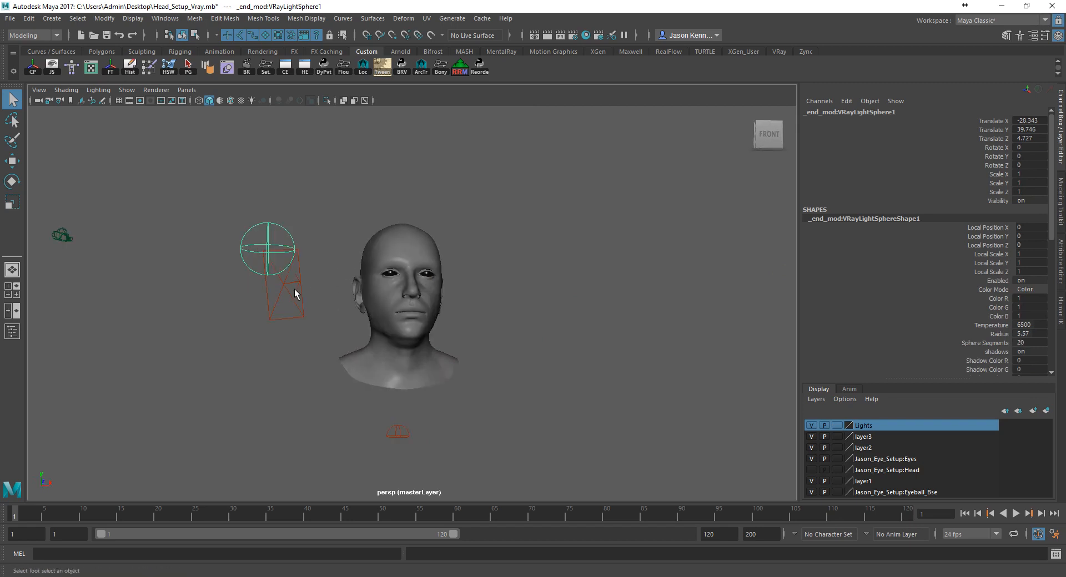
{"action": "left_click", "coordinate": [305, 374]}
{"action": "mouse_move", "coordinate": [305, 374]}
{"action": "left_mouse_down", "text": "alt"}
{"action": "mouse_move", "coordinate": [311, 342]}
{"action": "mouse_move", "coordinate": [301, 354]}
{"action": "left_mouse_up", "text": "alt"}
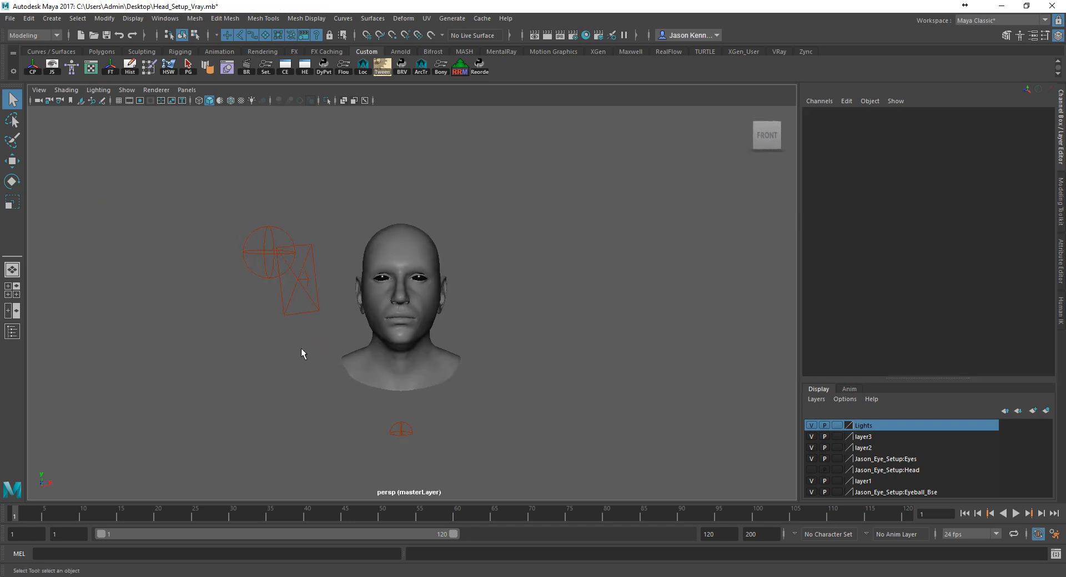
{"action": "left_click_drag", "start_coordinate": [376, 352], "coordinate": [262, 359], "text": "alt"}
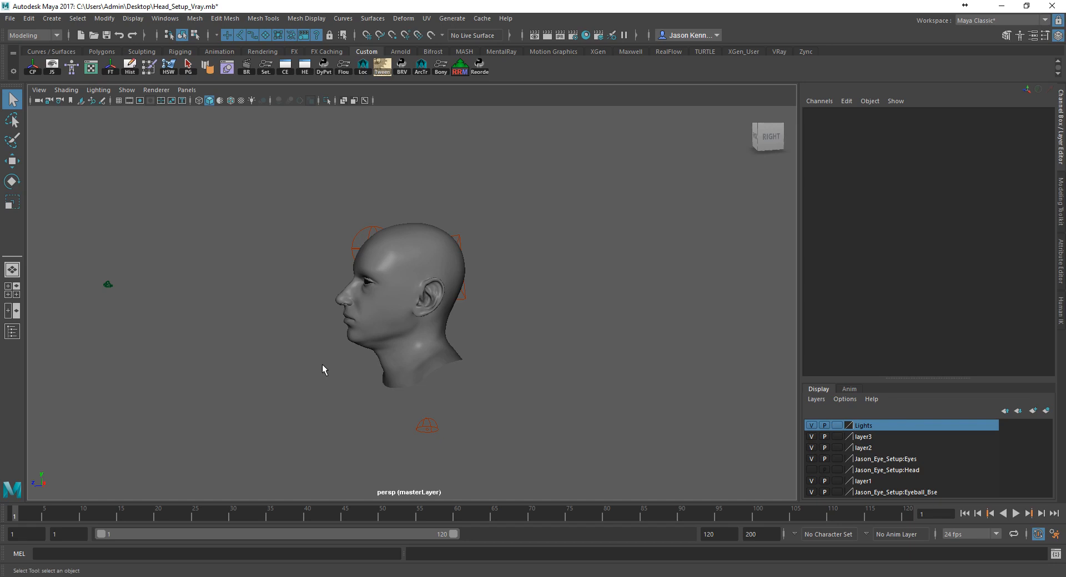
Step: Show the head's full profile in the side view with smooth shading
{"action": "key", "text": "space"}
{"action": "key", "text": "space"}
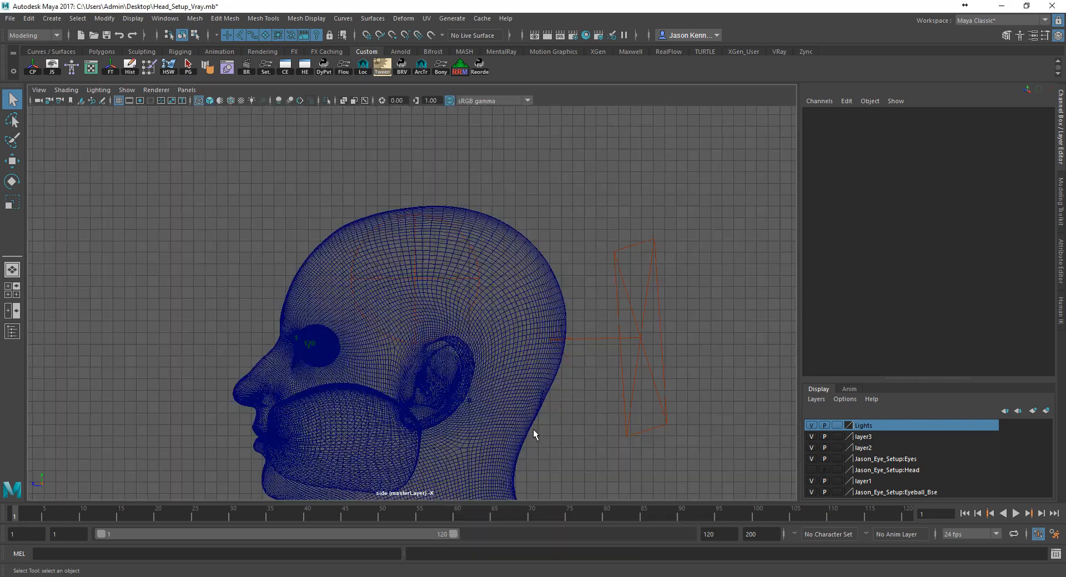
{"action": "middle_click_drag", "start_coordinate": [451, 334], "coordinate": [474, 277], "text": "alt"}
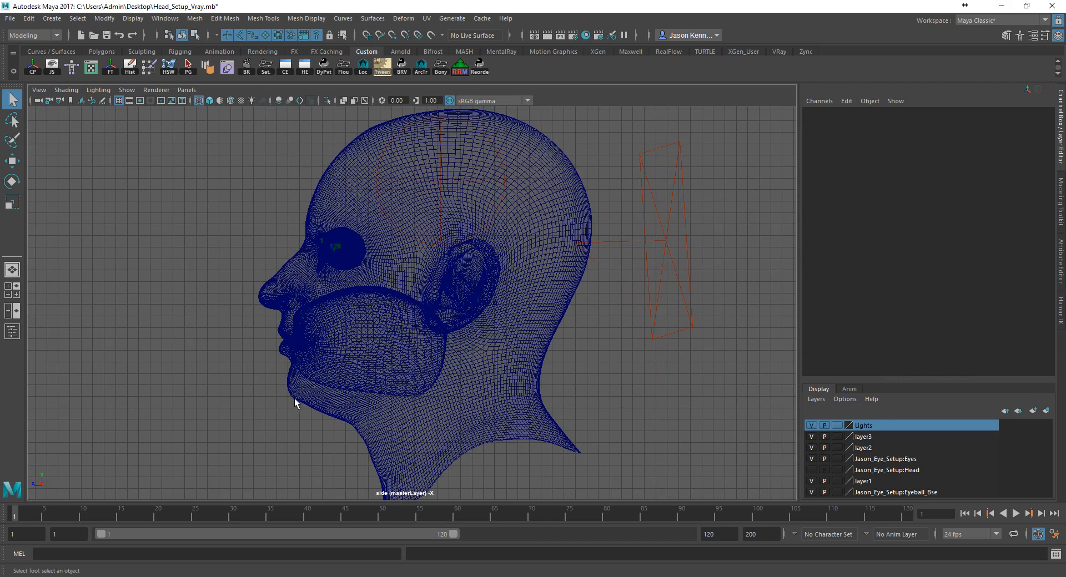
{"action": "key", "text": "5"}
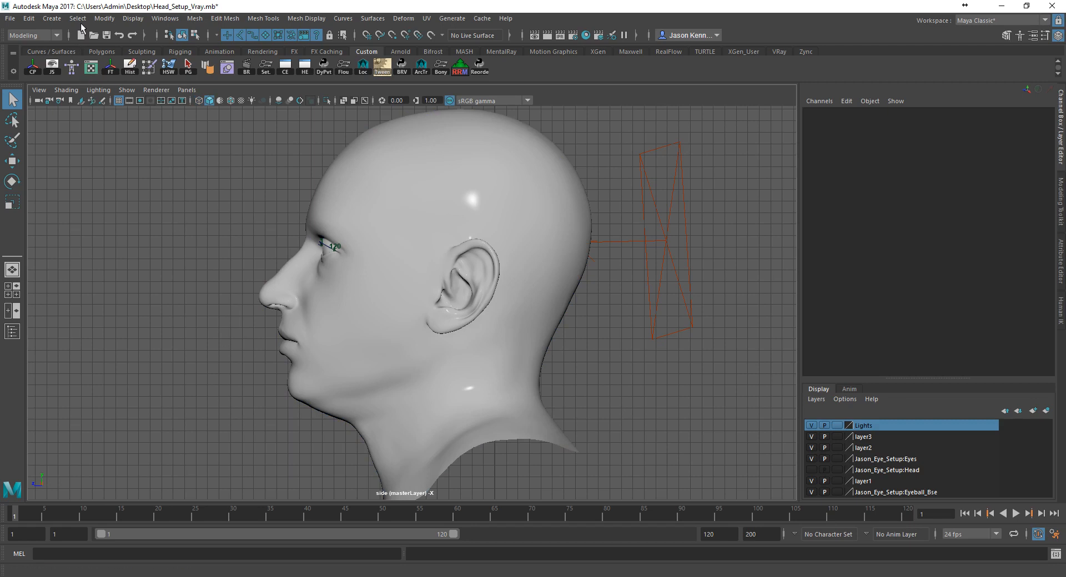
Step: Measure the head's height from the crown to chin level with the Distance Tool, using wireframe display for the lower point
{"action": "left_click", "coordinate": [145, 20]}
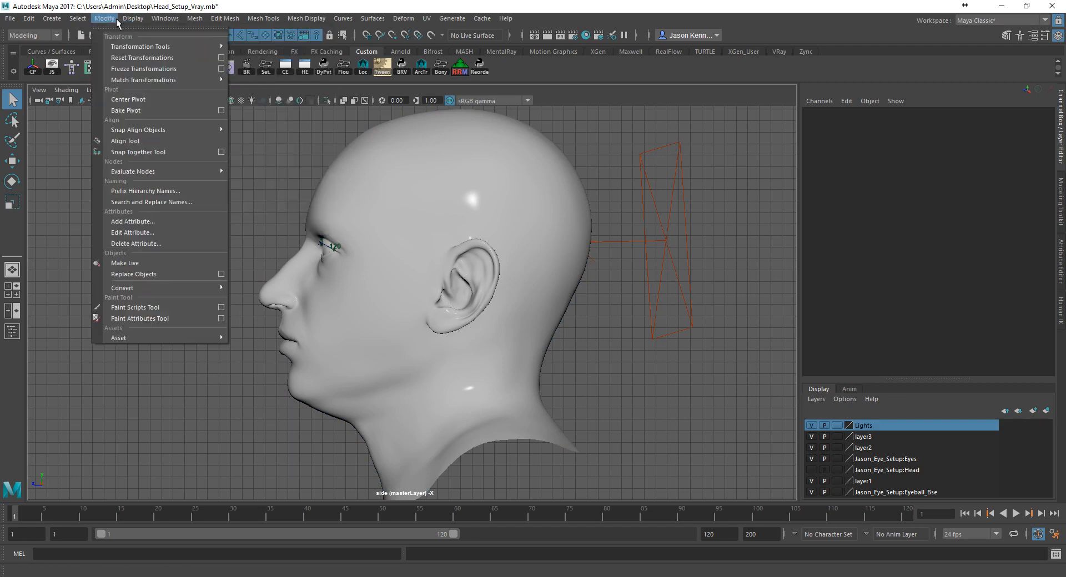
{"action": "mouse_move", "coordinate": [157, 23]}
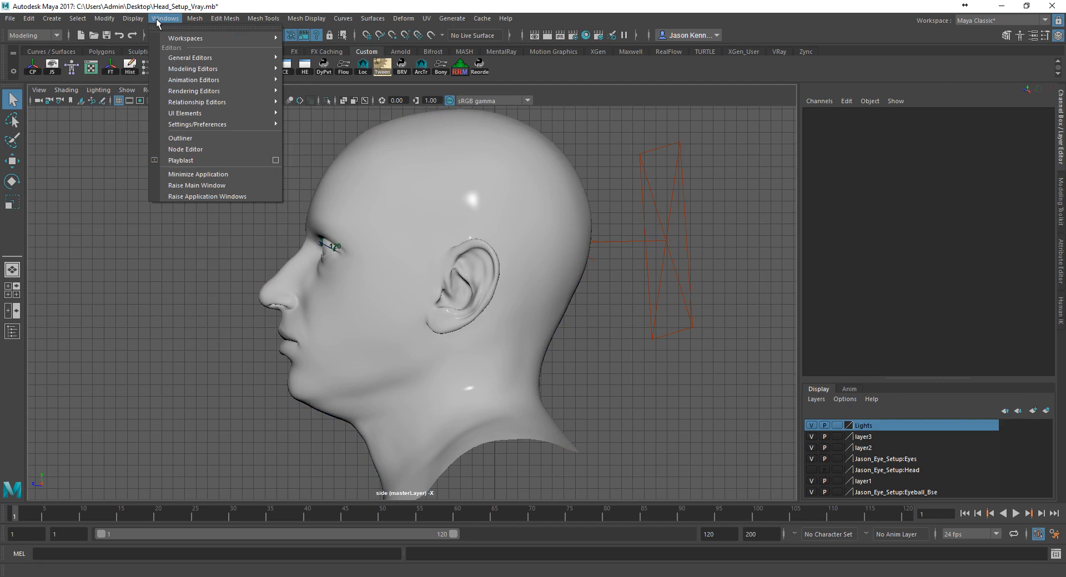
{"action": "left_click", "coordinate": [52, 18]}
{"action": "left_click", "coordinate": [52, 18]}
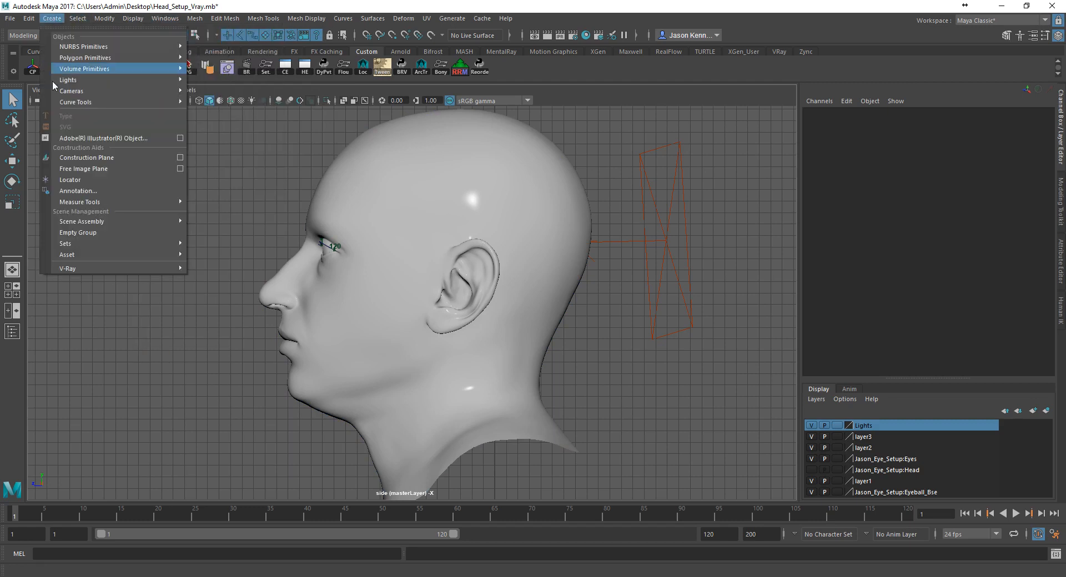
{"action": "mouse_move", "coordinate": [75, 204]}
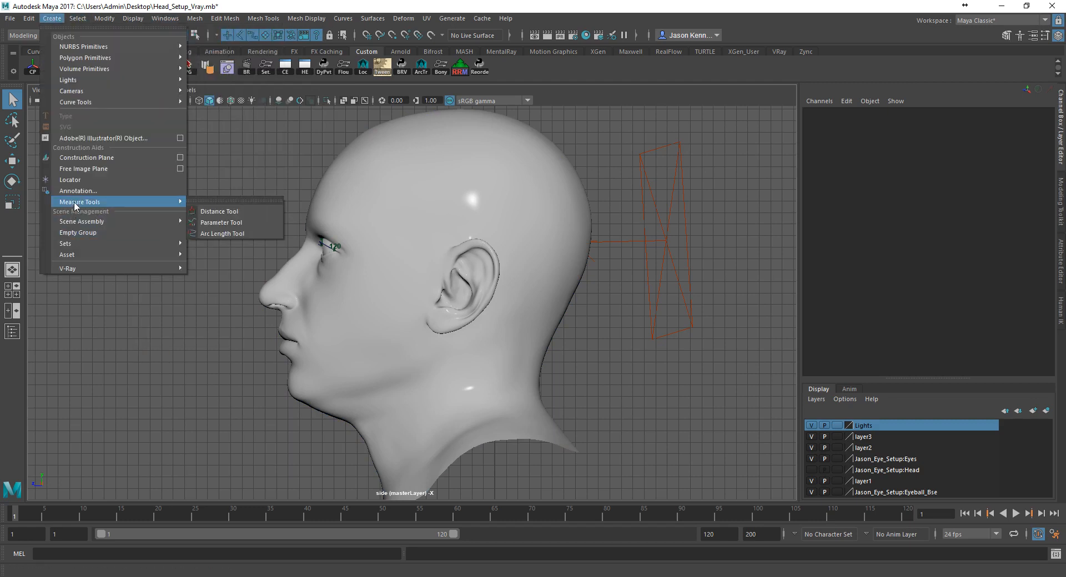
{"action": "left_click", "coordinate": [214, 211]}
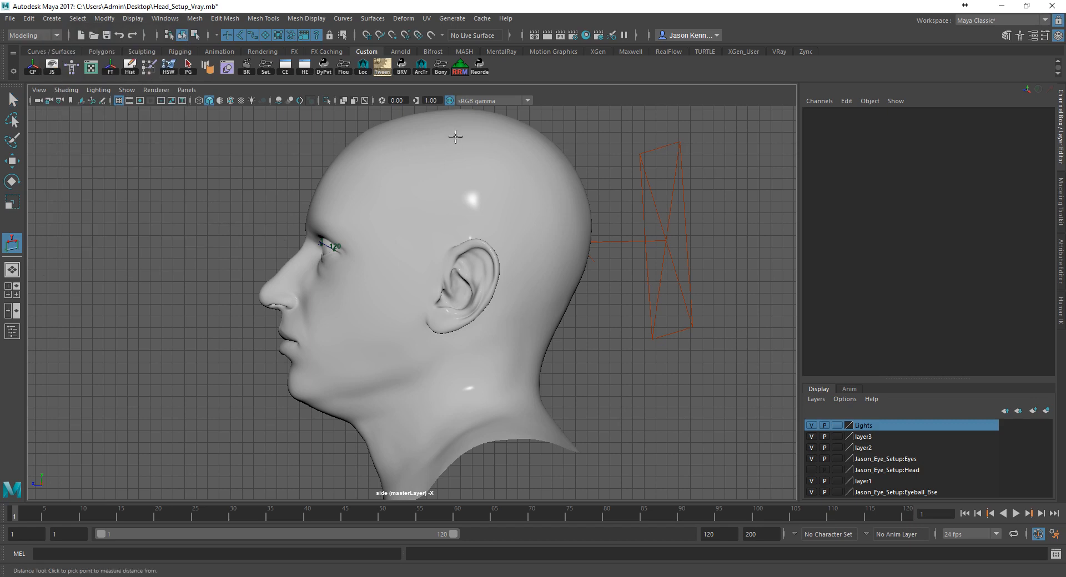
{"action": "middle_click_drag", "start_coordinate": [454, 136], "coordinate": [448, 172], "text": "alt"}
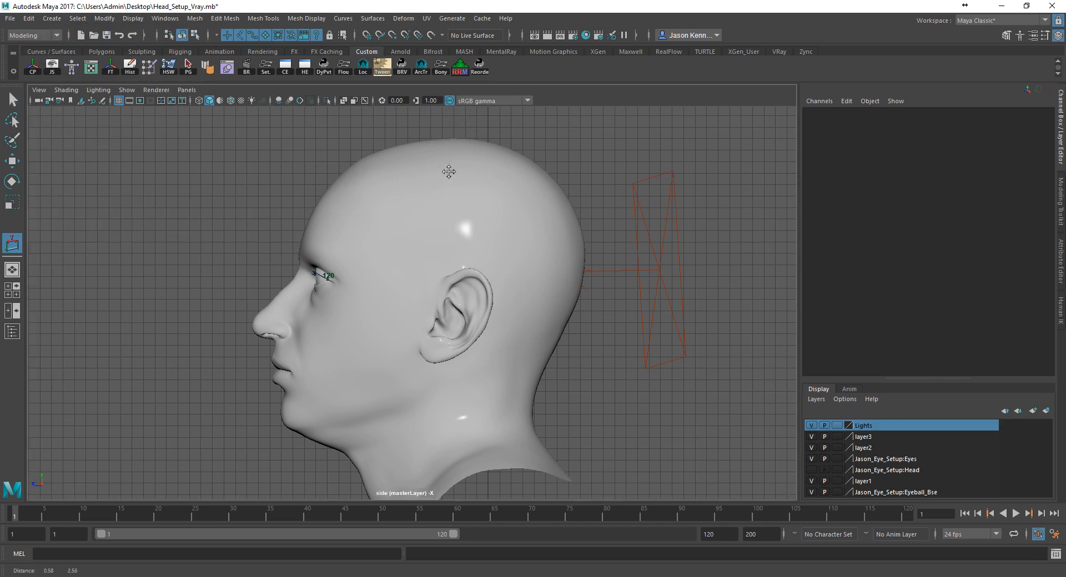
{"action": "left_click", "coordinate": [454, 138]}
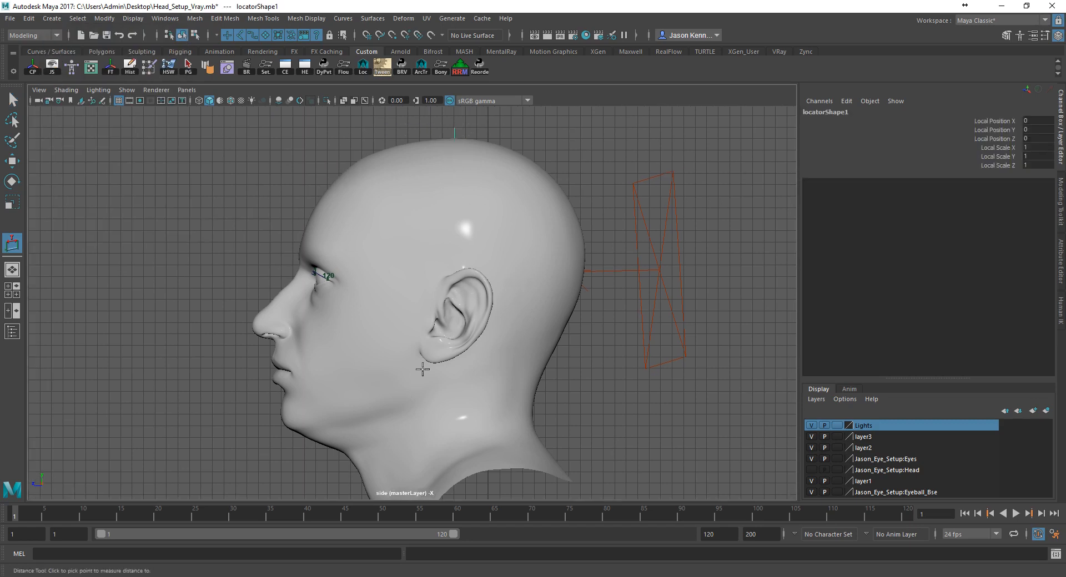
{"action": "key", "text": "4"}
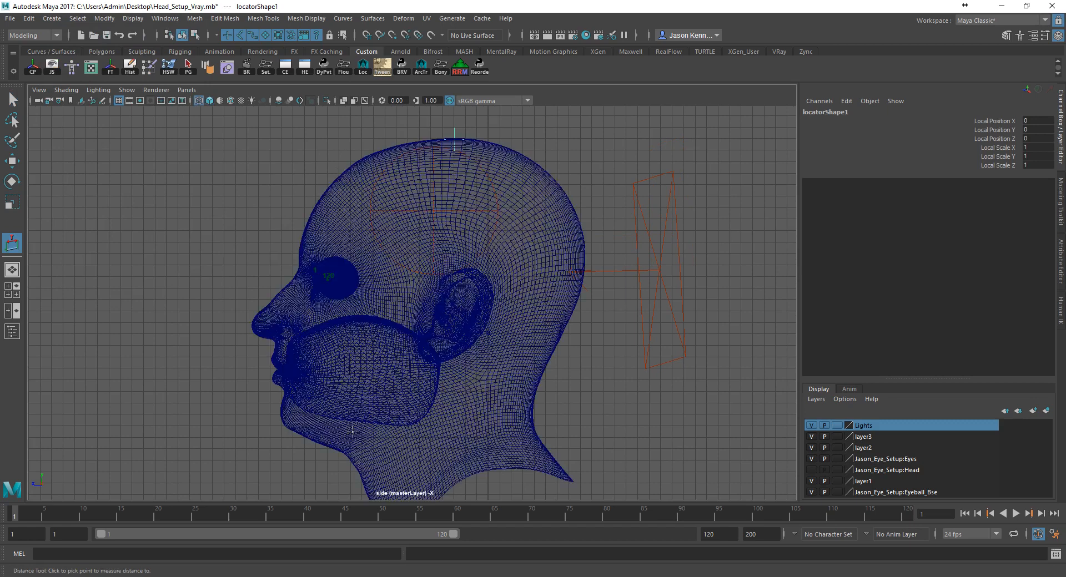
{"action": "left_click", "coordinate": [284, 427]}
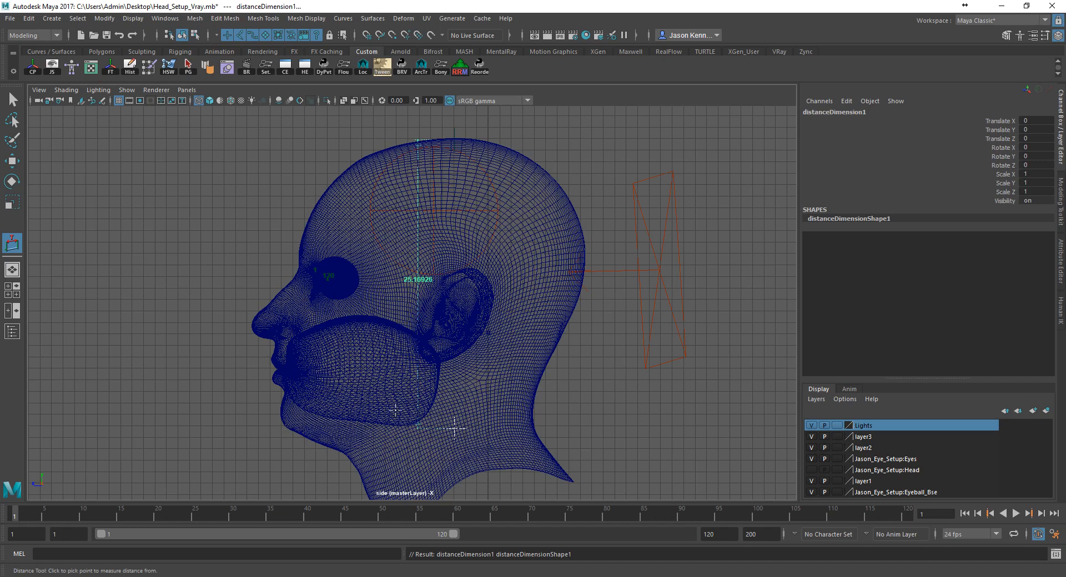
{"action": "scroll", "coordinate": [416, 377], "scroll_direction": "up", "scroll_amount": 2}
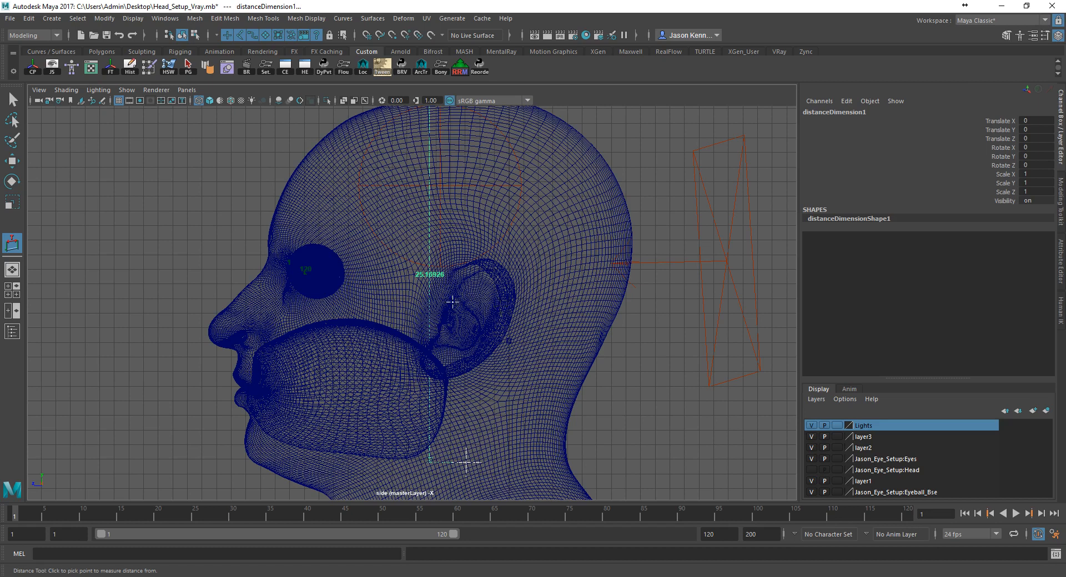
{"action": "scroll", "coordinate": [443, 298], "scroll_direction": "down", "scroll_amount": 2}
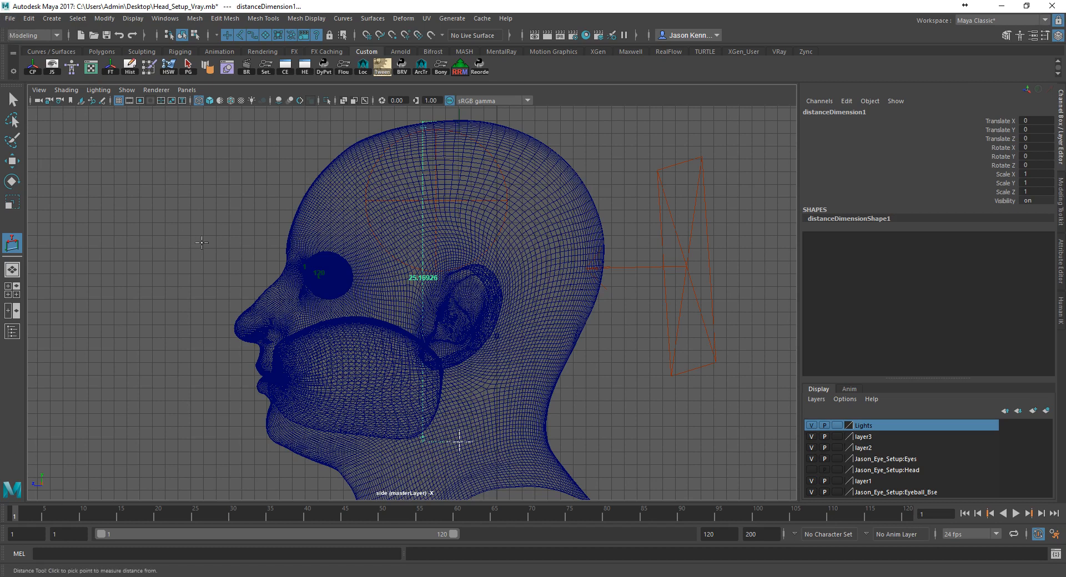
Step: Start a file import and browse to the data folder of the Jason_Head_2016 project
{"action": "left_click", "coordinate": [10, 19]}
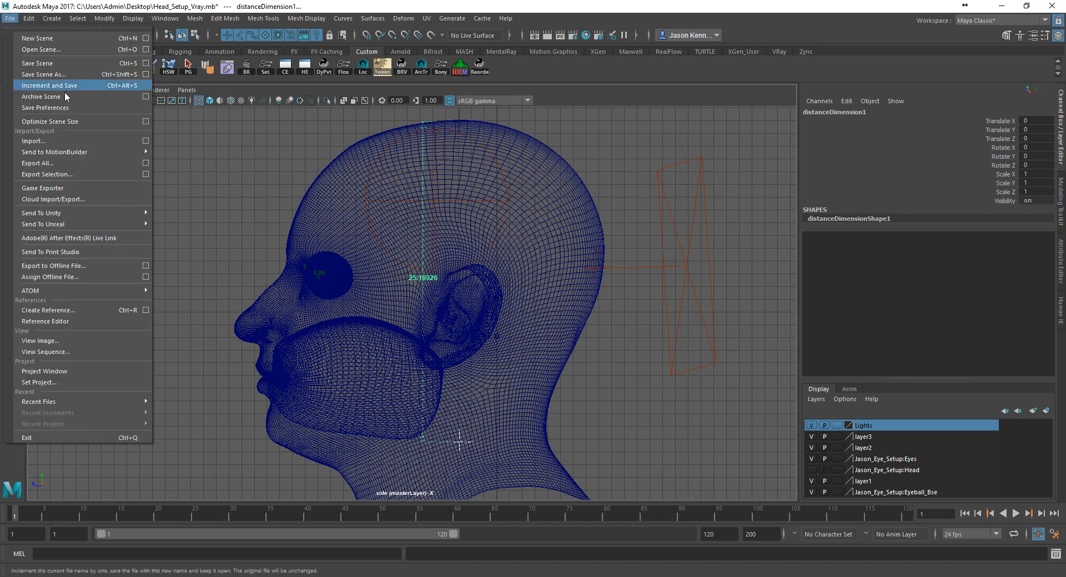
{"action": "left_click", "coordinate": [85, 138]}
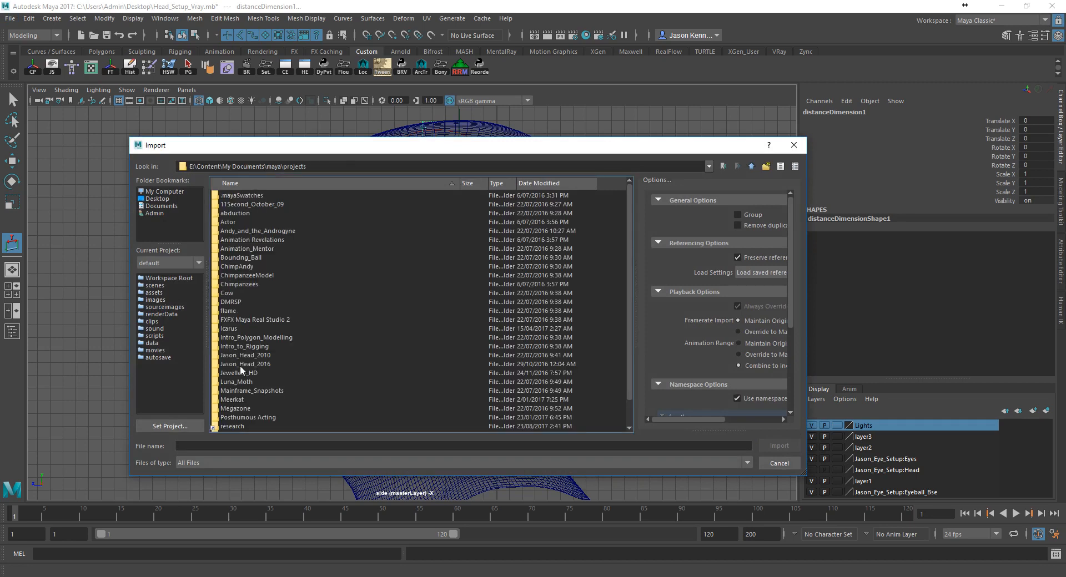
{"action": "double_click", "coordinate": [240, 365]}
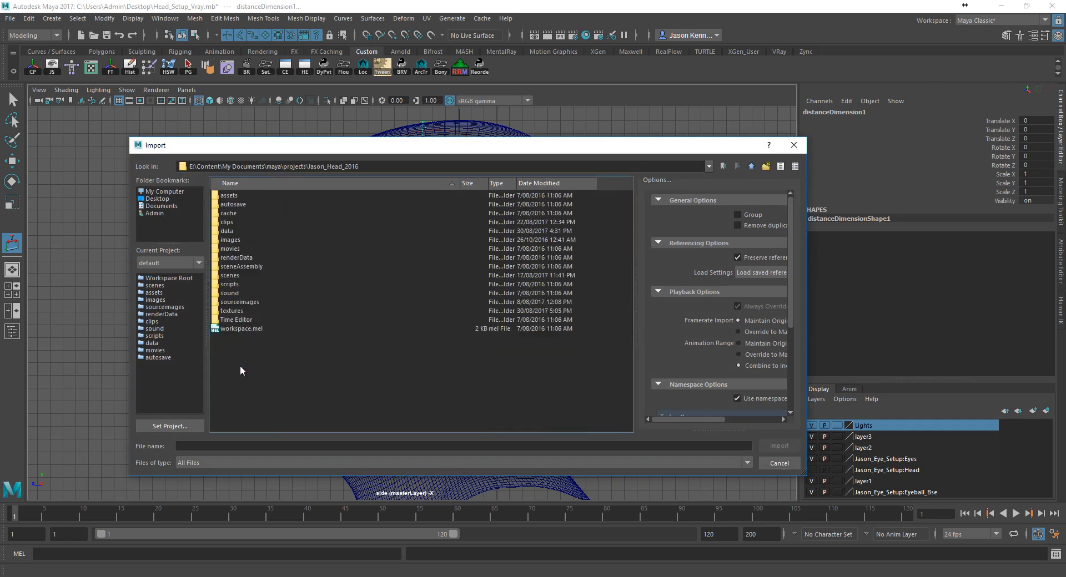
{"action": "double_click", "coordinate": [226, 232]}
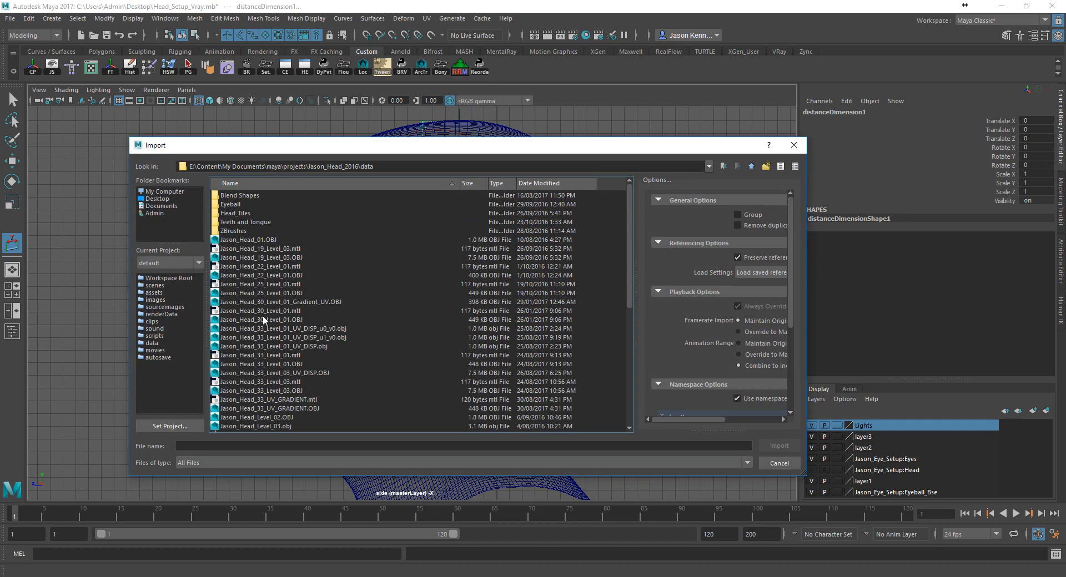
Step: Compare the Level_01 and Level_03 UV_DISP head files and import Jason_Head_33_Level_03_UV_DISP.OBJ into the scene
{"action": "left_click", "coordinate": [321, 330]}
{"action": "left_click", "coordinate": [309, 345]}
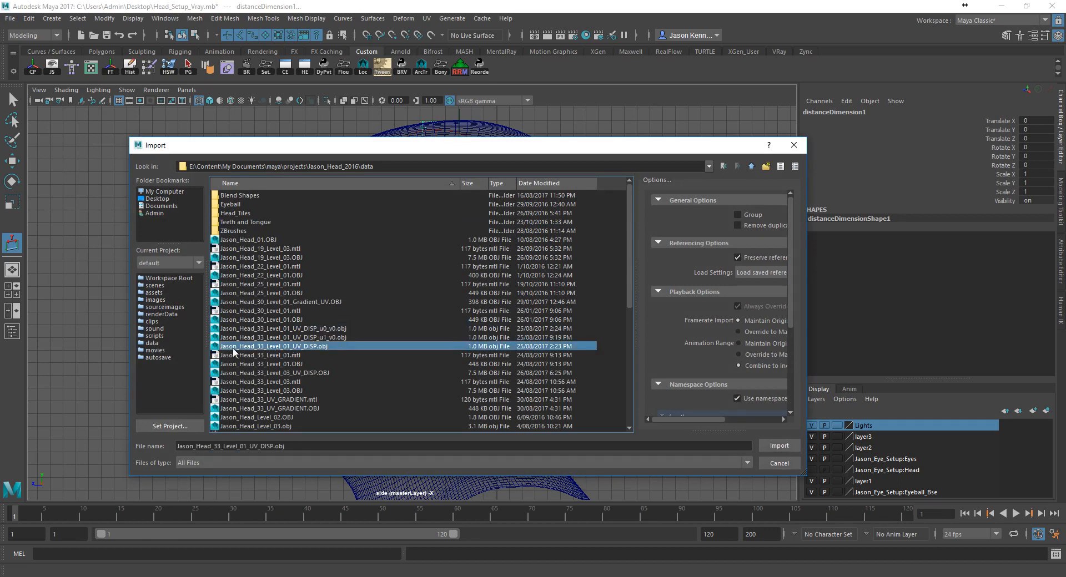
{"action": "left_click", "coordinate": [318, 338]}
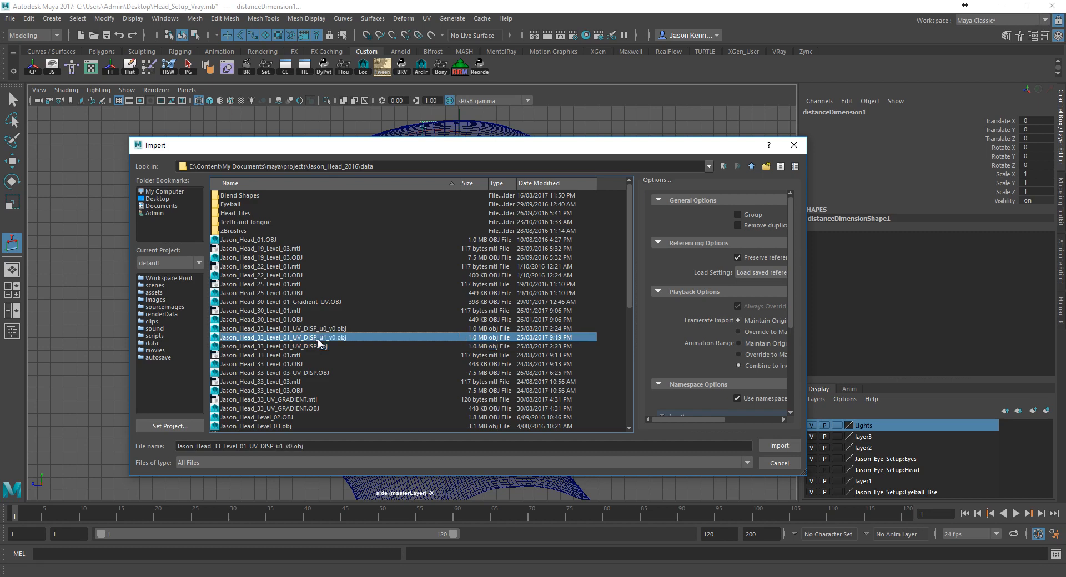
{"action": "left_click", "coordinate": [317, 347]}
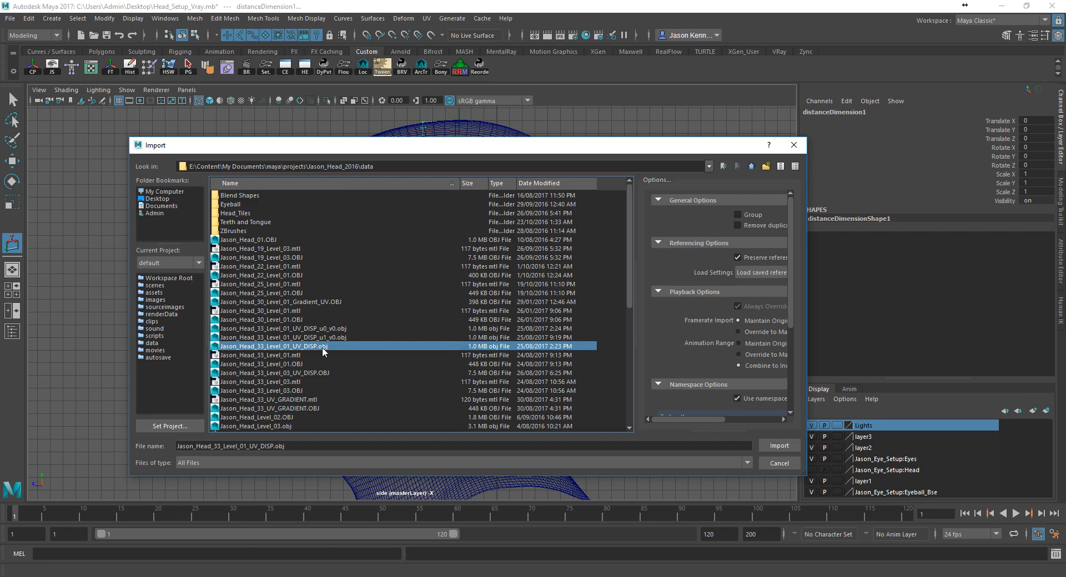
{"action": "left_click", "coordinate": [316, 373]}
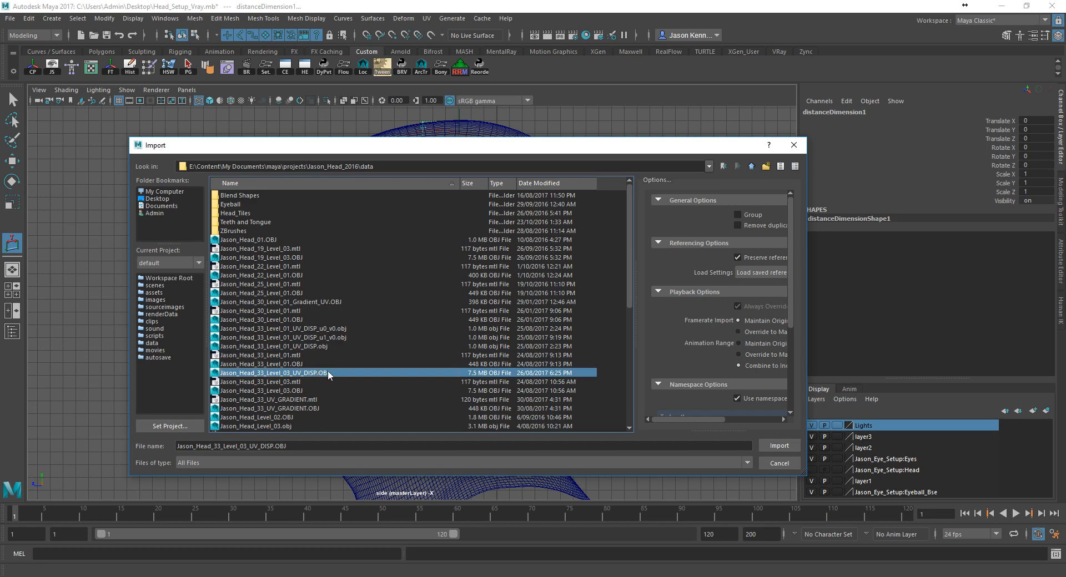
{"action": "left_click", "coordinate": [310, 348]}
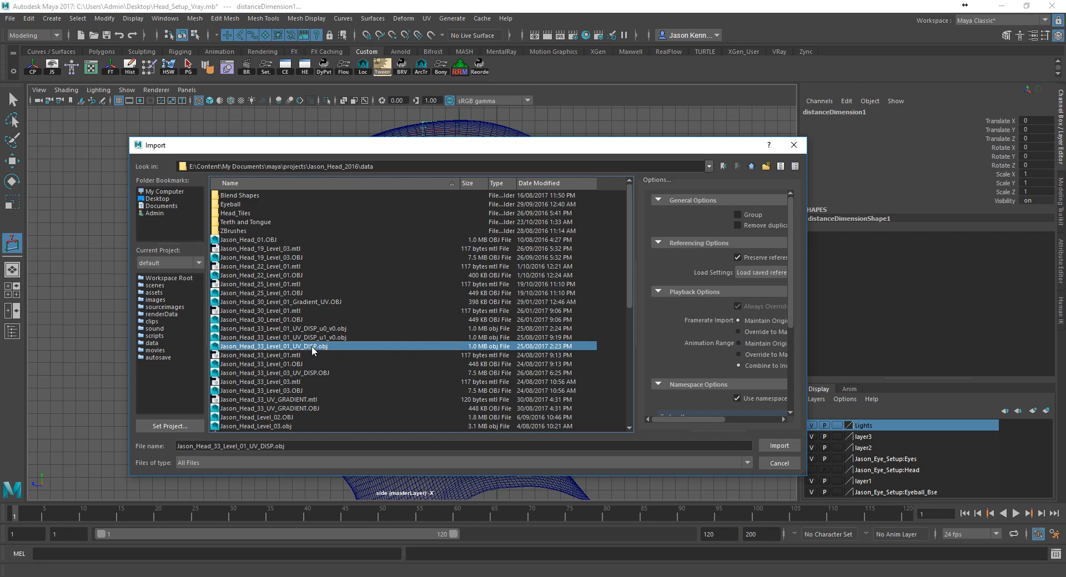
{"action": "left_click", "coordinate": [296, 374]}
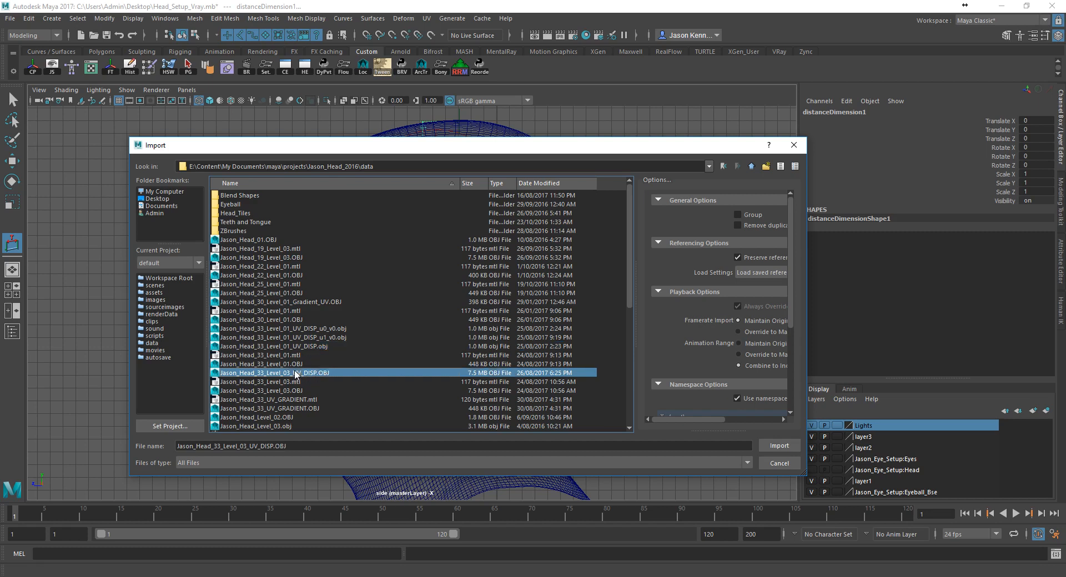
{"action": "double_click", "coordinate": [296, 374]}
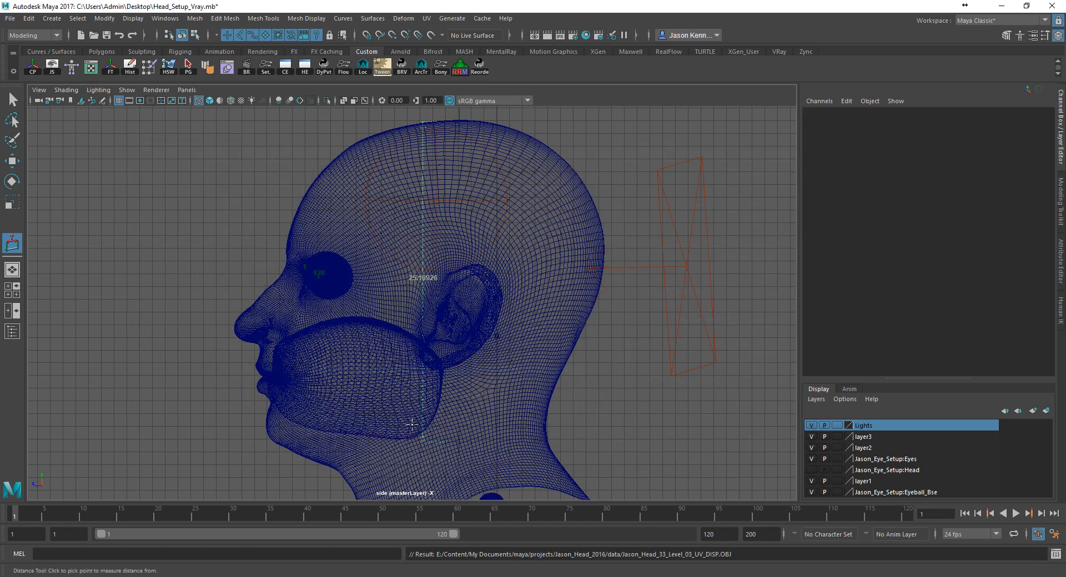
Step: Select the small imported Level 03 head in the side view and center its pivot
{"action": "key", "text": "w"}
{"action": "middle_click_drag", "start_coordinate": [416, 428], "coordinate": [412, 383], "text": "alt"}
{"action": "left_click", "coordinate": [440, 391]}
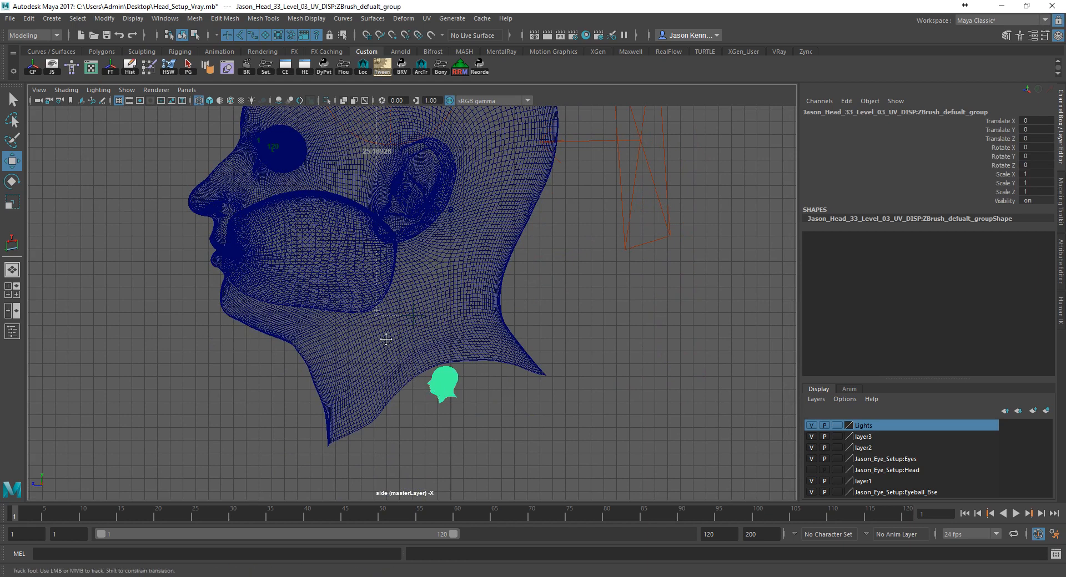
{"action": "middle_click_drag", "start_coordinate": [387, 341], "coordinate": [388, 344], "text": "alt"}
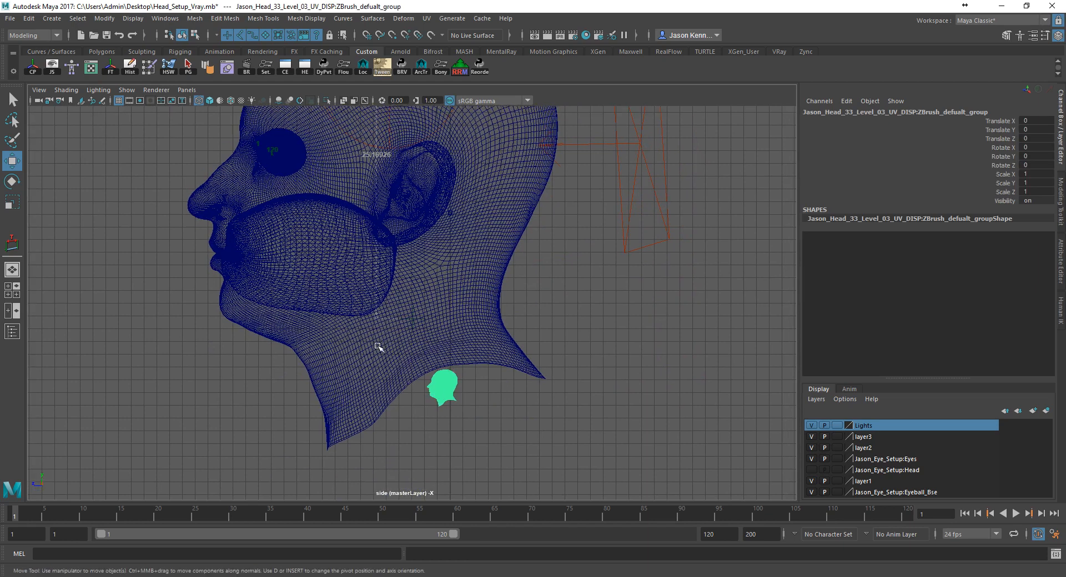
{"action": "right_click_drag", "start_coordinate": [439, 347], "coordinate": [232, 323], "text": "alt"}
{"action": "middle_click_drag", "start_coordinate": [231, 323], "coordinate": [230, 344], "text": "alt"}
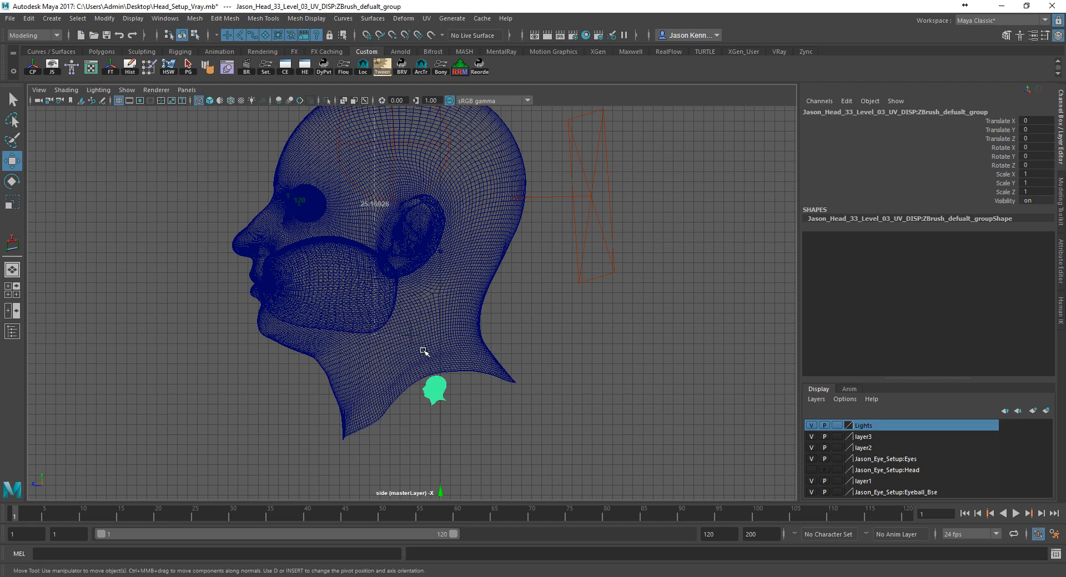
{"action": "middle_click_drag", "start_coordinate": [423, 351], "coordinate": [438, 334], "text": "alt"}
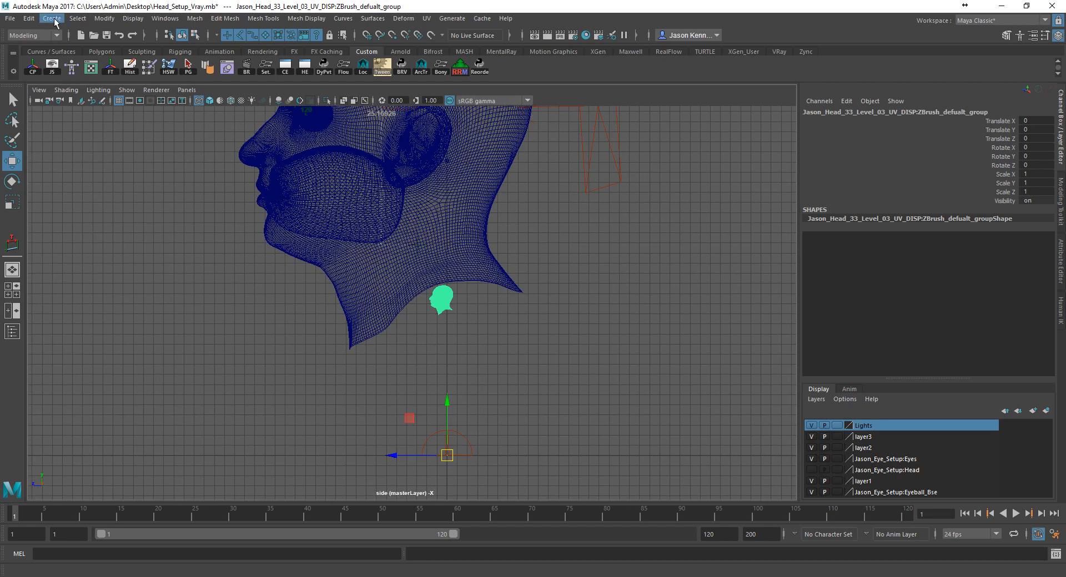
{"action": "left_click", "coordinate": [100, 19]}
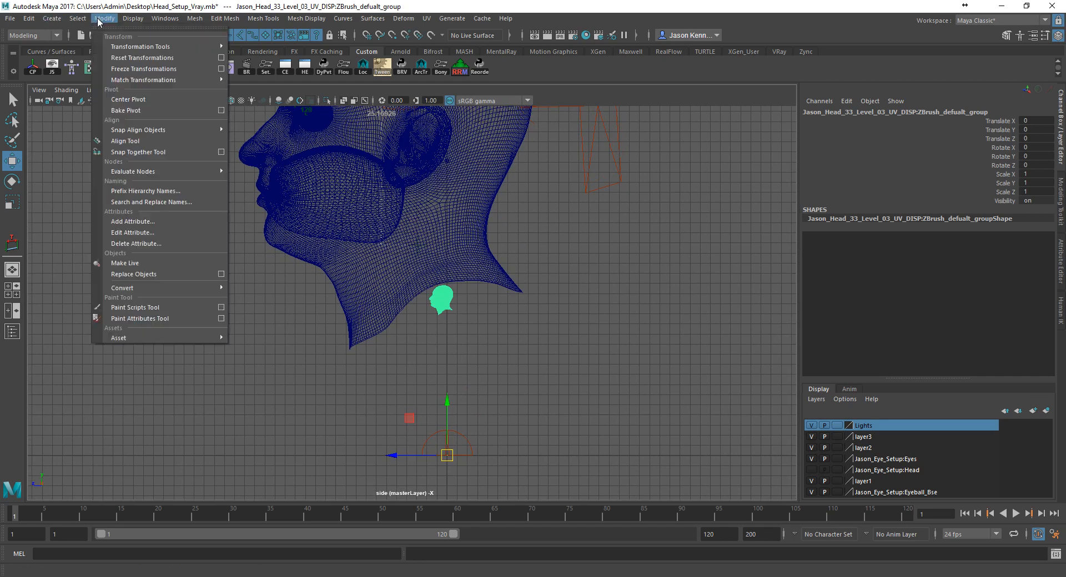
{"action": "left_click", "coordinate": [133, 101]}
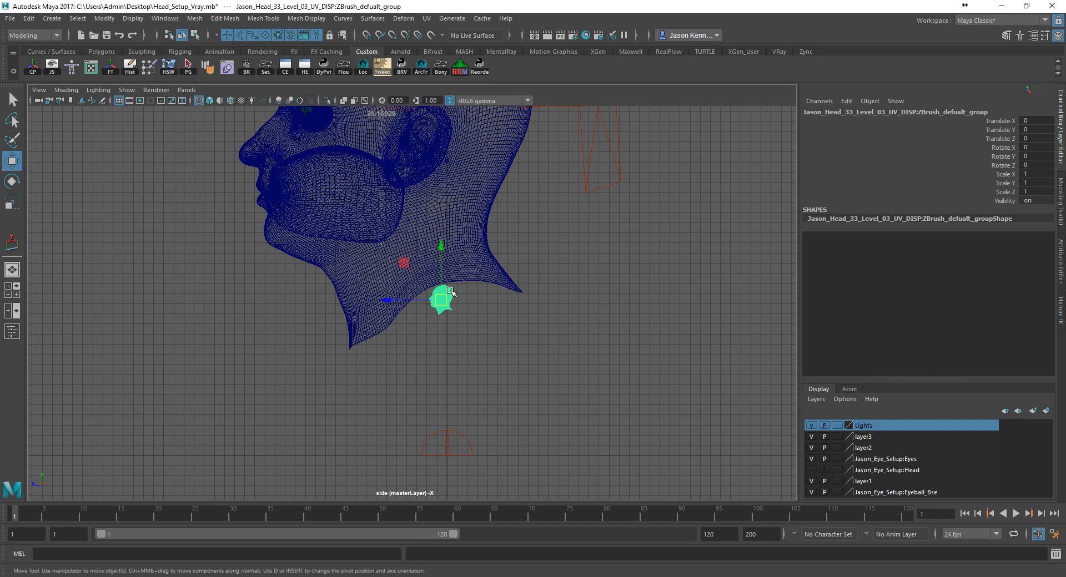
Step: Scale the imported head uniformly to about 8.393 and move it over the existing head, matching the ear positions
{"action": "scroll", "coordinate": [732, 332], "scroll_direction": "up", "scroll_amount": 3}
{"action": "scroll", "coordinate": [732, 332], "scroll_direction": "up", "scroll_amount": 1}
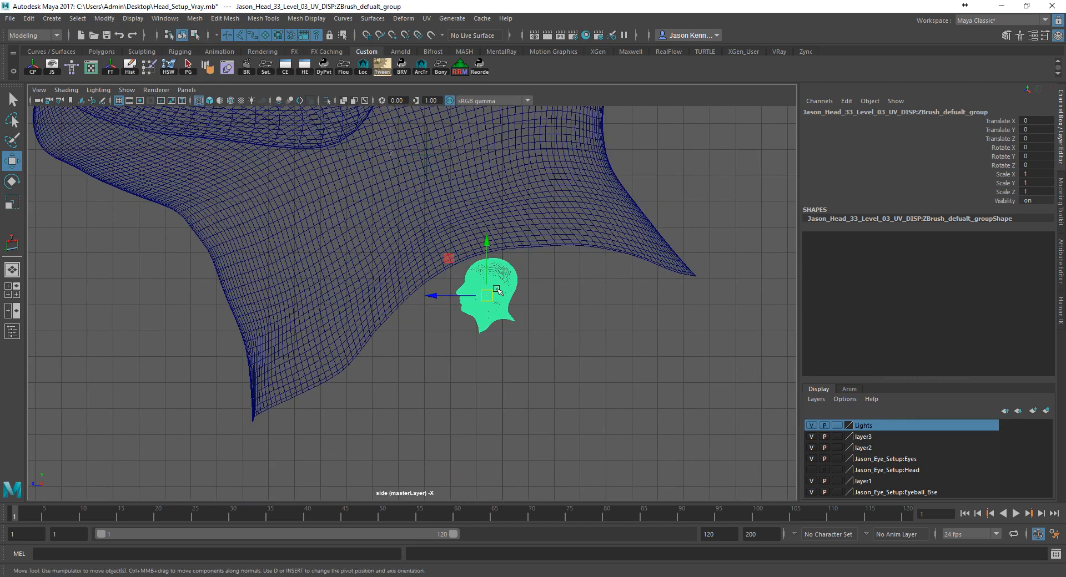
{"action": "scroll", "coordinate": [499, 323], "scroll_direction": "up", "scroll_amount": 2}
{"action": "scroll", "coordinate": [499, 324], "scroll_direction": "down", "scroll_amount": 3}
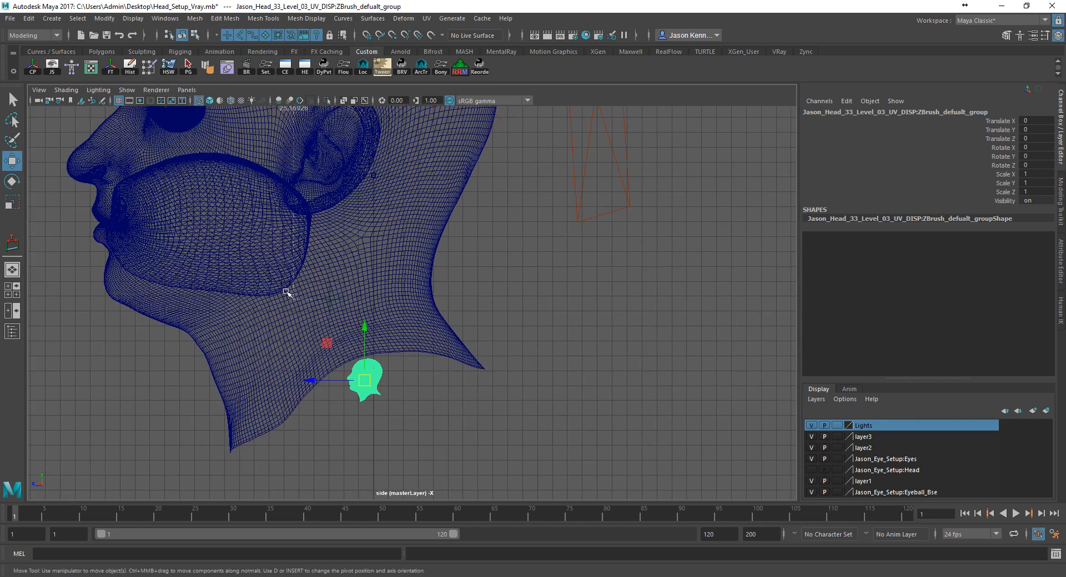
{"action": "key", "text": "r"}
{"action": "left_click_drag", "start_coordinate": [367, 370], "coordinate": [602, 399]}
{"action": "key", "text": "w"}
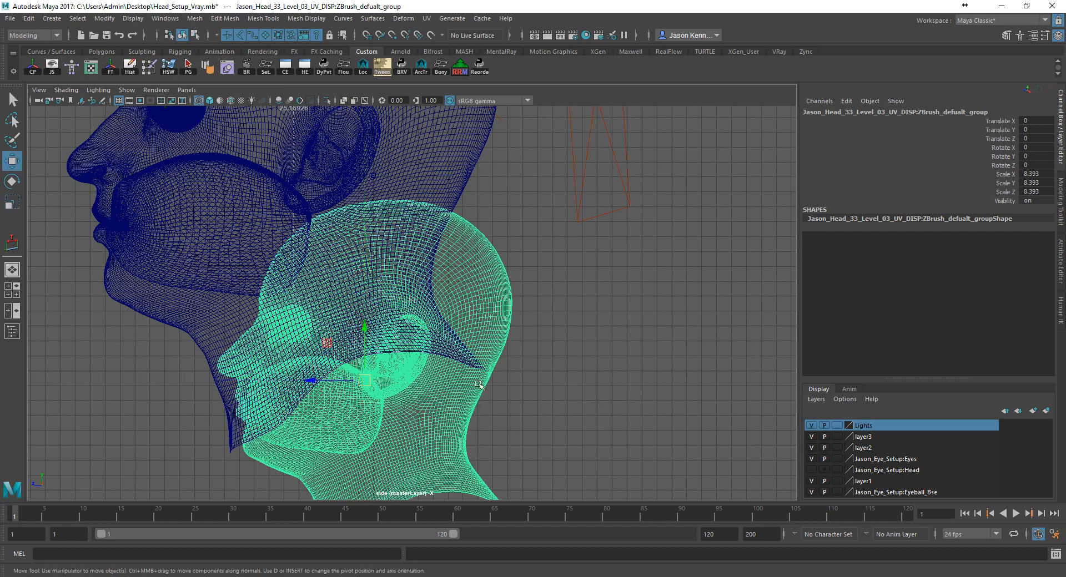
{"action": "right_click_drag", "start_coordinate": [452, 385], "coordinate": [207, 359], "text": "alt"}
{"action": "middle_click_drag", "start_coordinate": [284, 350], "coordinate": [400, 407], "text": "alt"}
{"action": "left_click_drag", "start_coordinate": [493, 416], "coordinate": [442, 282]}
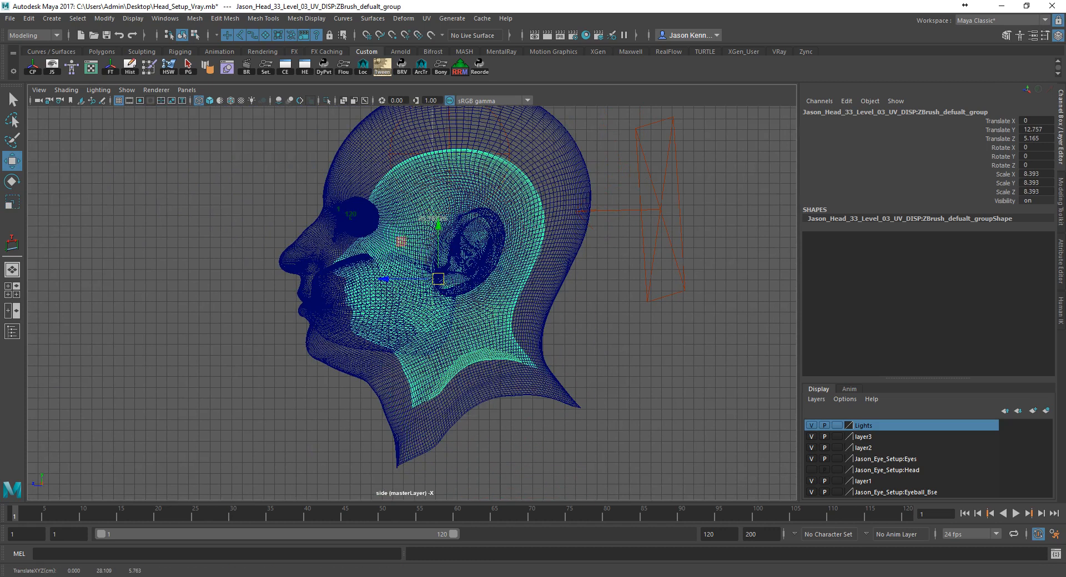
Step: Set the imported head's Scale X, Y and Z to 12.316
{"action": "left_click_drag", "start_coordinate": [1032, 174], "coordinate": [1031, 192]}
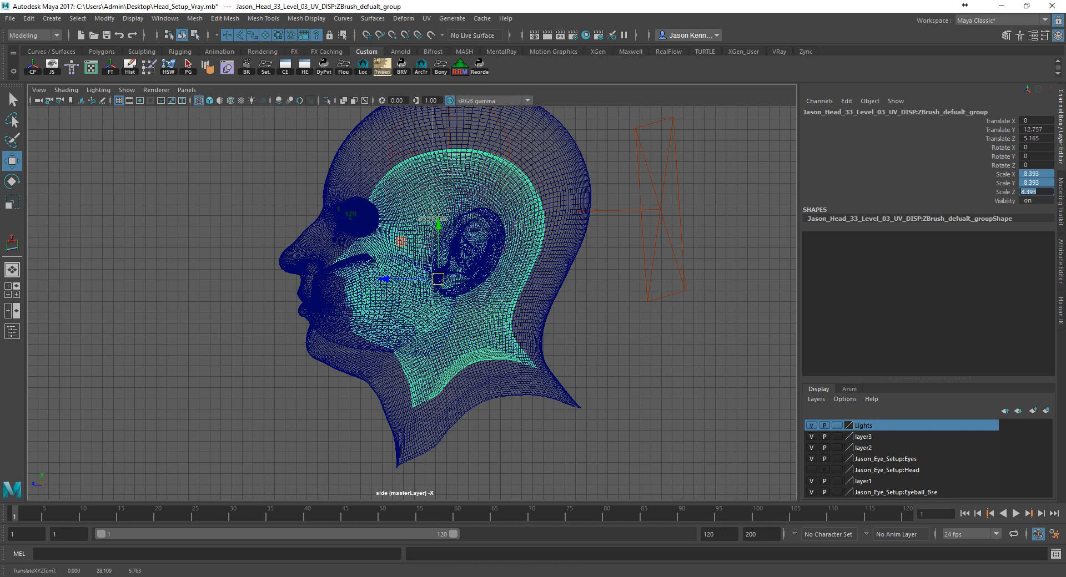
{"action": "type", "text": "12.316"}
{"action": "key", "text": "Return"}
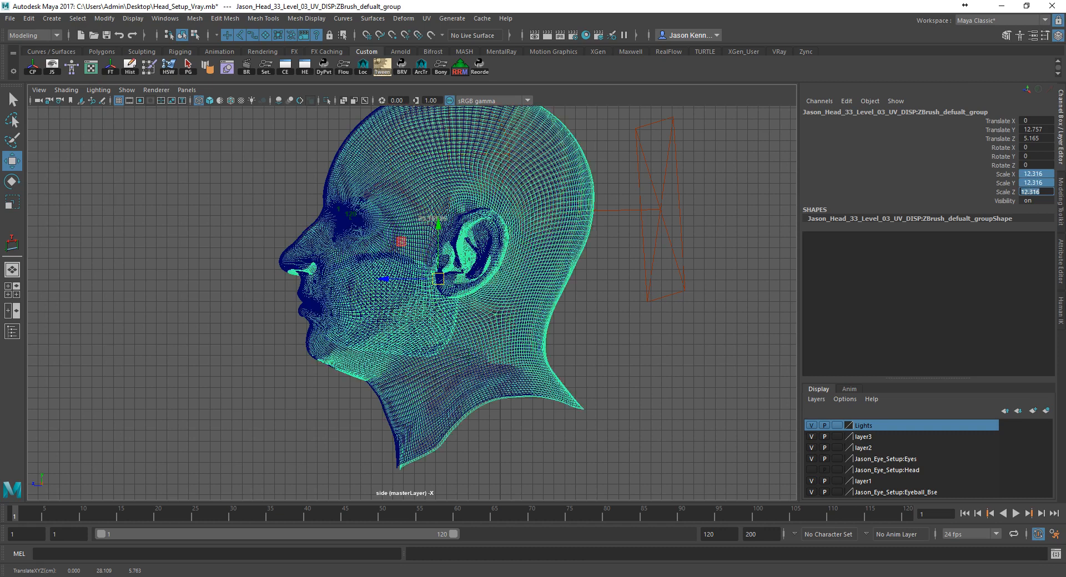
Step: Fine-tune the imported head's position over the original in the side view, to Translate Y 12.884 and Translate Z 5.467
{"action": "right_click_drag", "start_coordinate": [378, 314], "coordinate": [756, 355], "text": "alt"}
{"action": "middle_click_drag", "start_coordinate": [344, 311], "coordinate": [422, 353], "text": "alt"}
{"action": "right_click_drag", "start_coordinate": [422, 353], "coordinate": [623, 341], "text": "alt"}
{"action": "left_click_drag", "start_coordinate": [618, 293], "coordinate": [608, 265]}
{"action": "right_click_drag", "start_coordinate": [543, 350], "coordinate": [191, 348], "text": "alt"}
{"action": "middle_click_drag", "start_coordinate": [190, 348], "coordinate": [188, 212], "text": "alt"}
{"action": "middle_click_drag", "start_coordinate": [381, 258], "coordinate": [396, 364], "text": "alt"}
{"action": "right_click_drag", "start_coordinate": [269, 350], "coordinate": [3, 261], "text": "alt"}
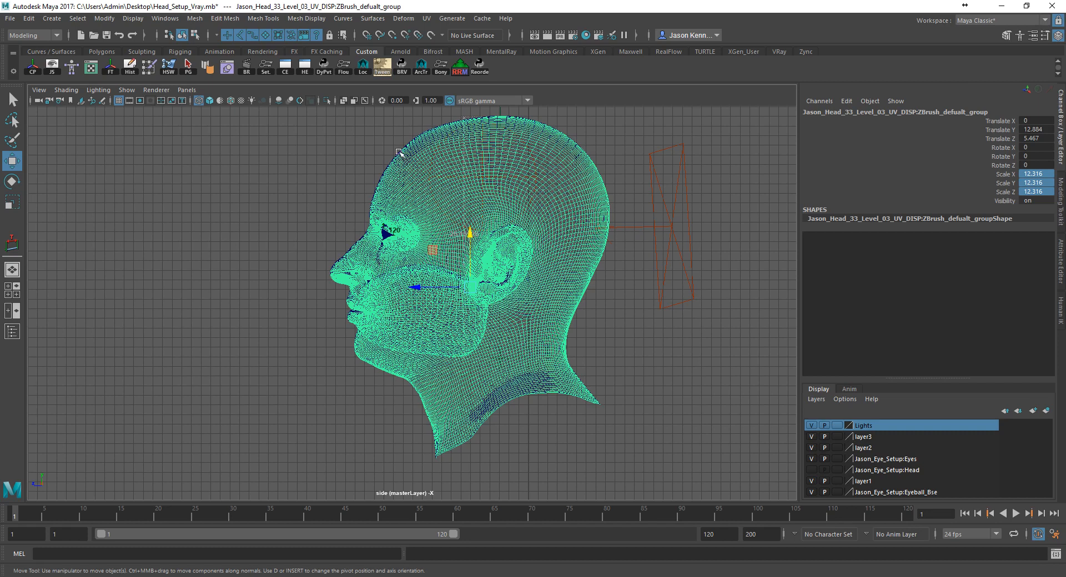
Step: Delete the original head that overlaps the imported one, keeping the newly scaled Level 03 head selected
{"action": "right_click_drag", "start_coordinate": [298, 206], "coordinate": [972, 333], "text": "alt"}
{"action": "middle_click_drag", "start_coordinate": [423, 247], "coordinate": [756, 433], "text": "alt"}
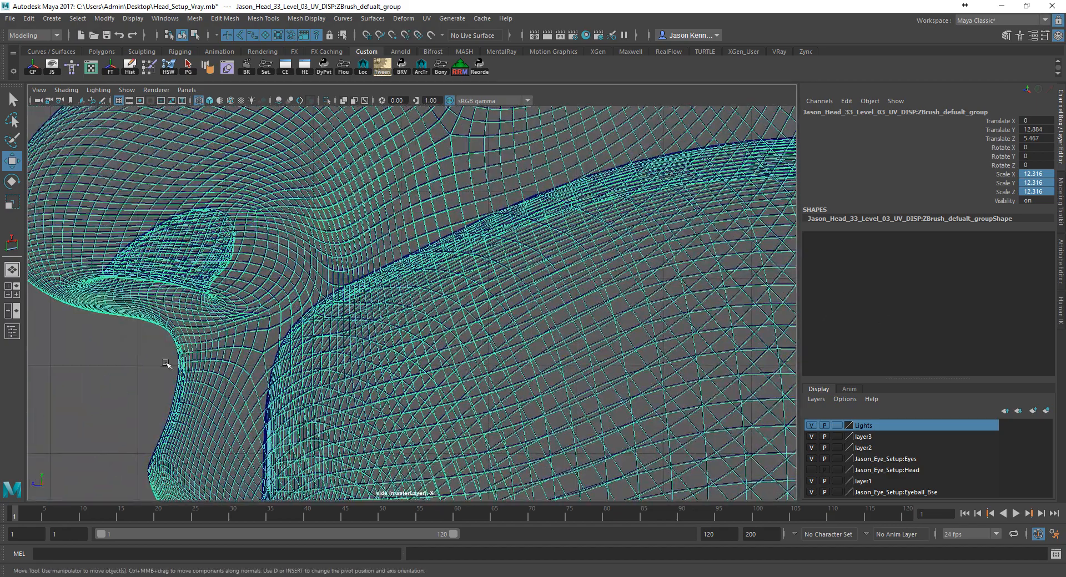
{"action": "right_click_drag", "start_coordinate": [432, 362], "coordinate": [233, 350], "text": "alt"}
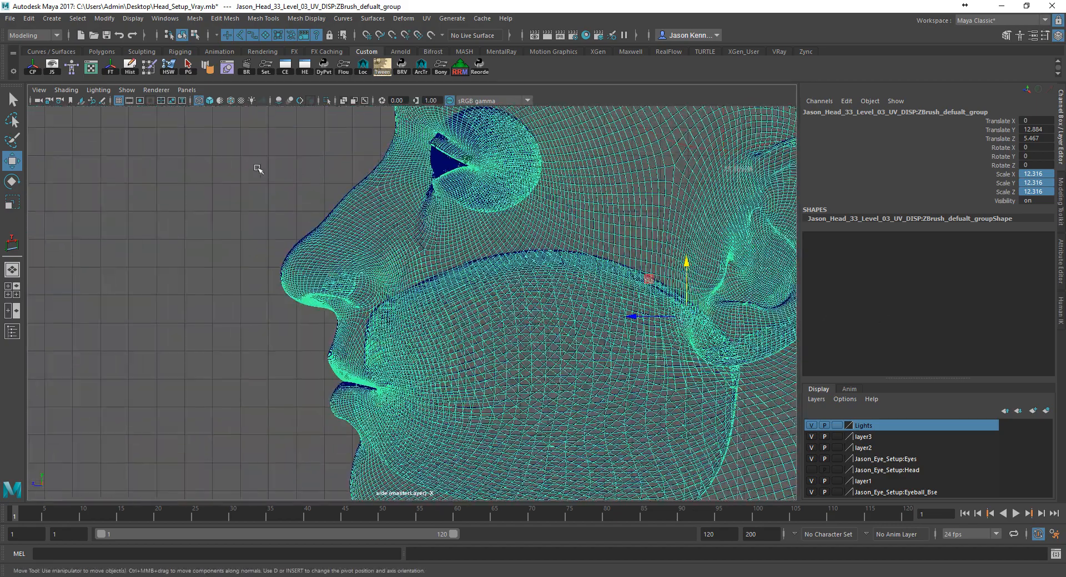
{"action": "left_click_drag", "start_coordinate": [258, 169], "coordinate": [382, 250]}
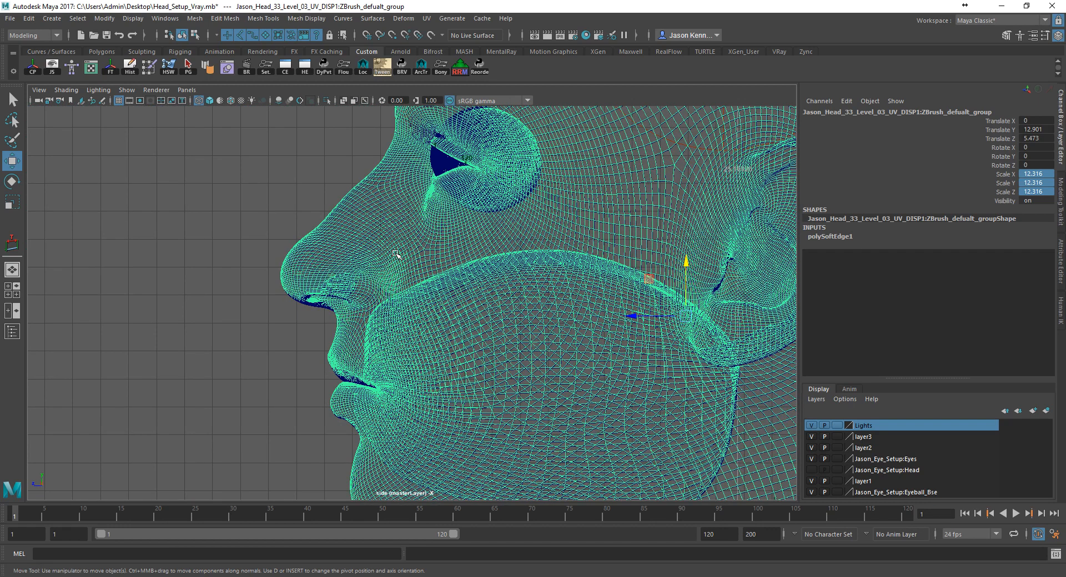
{"action": "left_click", "coordinate": [396, 254]}
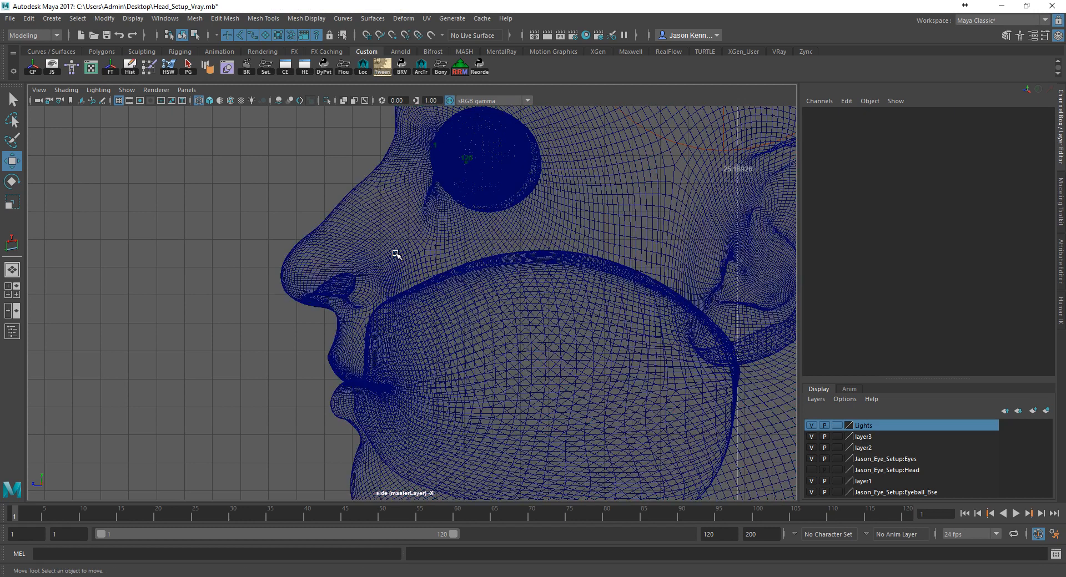
{"action": "key", "text": "ctrl+z"}
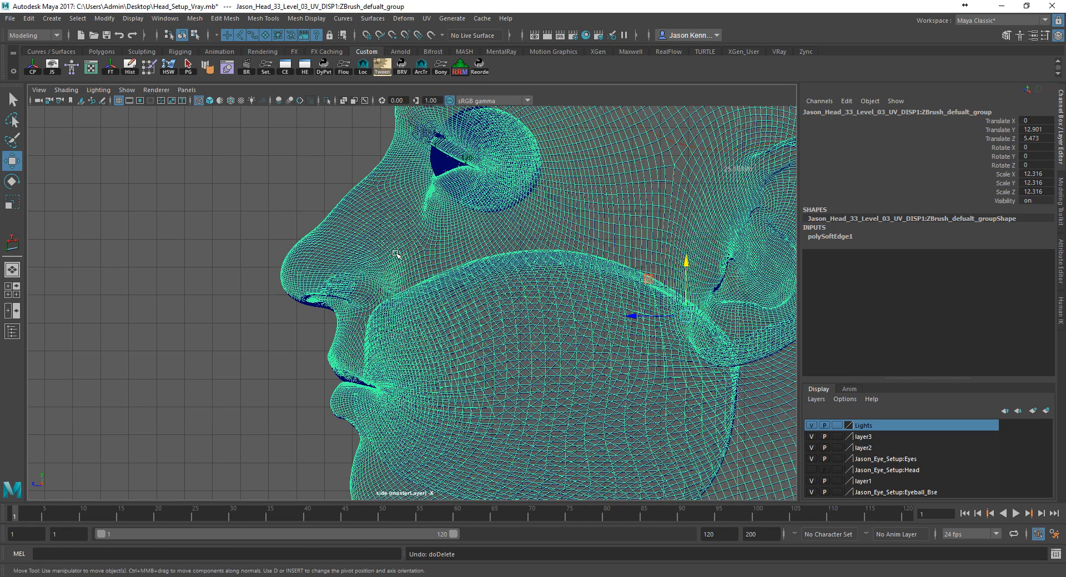
{"action": "key", "text": "ctrl+z"}
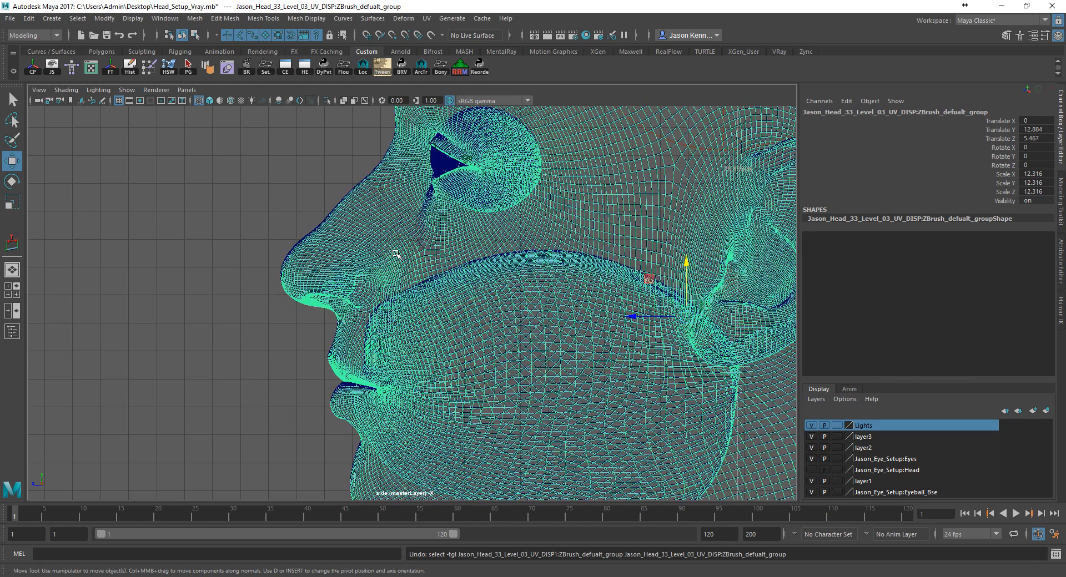
{"action": "key", "text": "ctrl+y"}
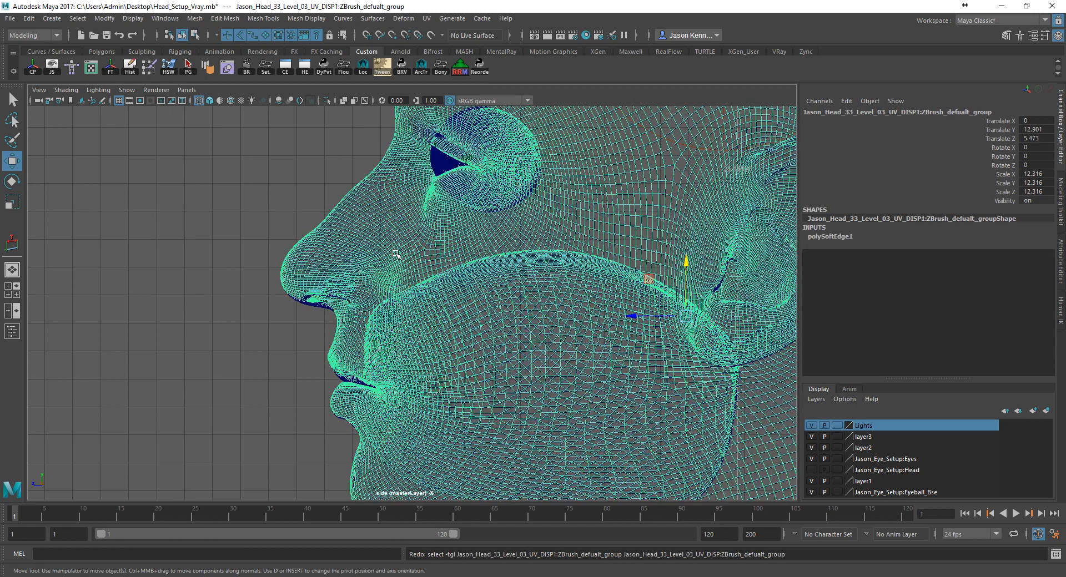
{"action": "left_click", "coordinate": [396, 255]}
{"action": "left_click", "coordinate": [396, 255]}
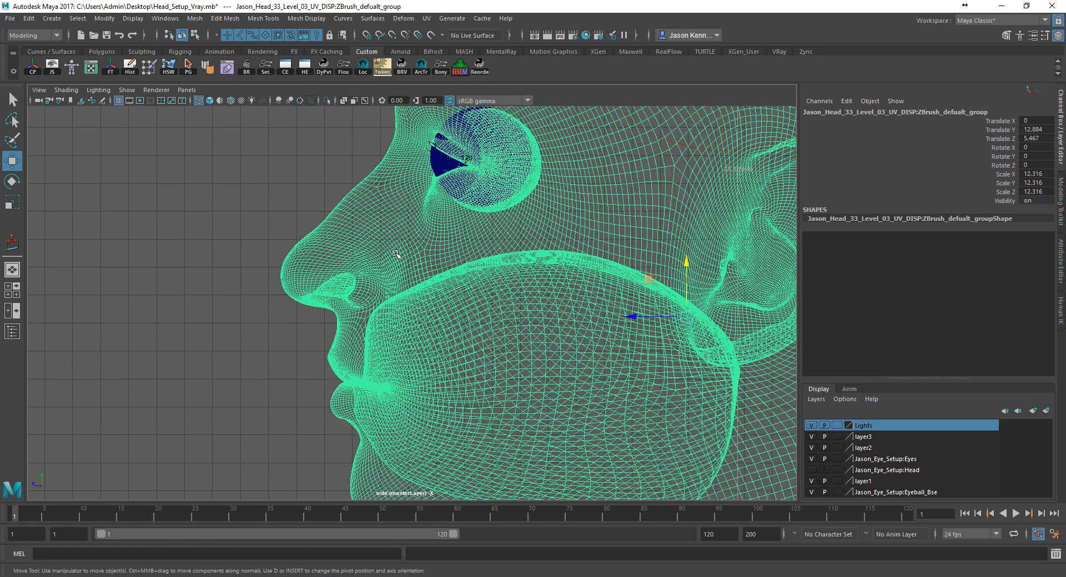
Step: Examine the aligned Level 03 head from the side and around the eye in the perspective view
{"action": "key", "text": "space"}
{"action": "scroll", "coordinate": [592, 201], "scroll_direction": "up", "scroll_amount": 4}
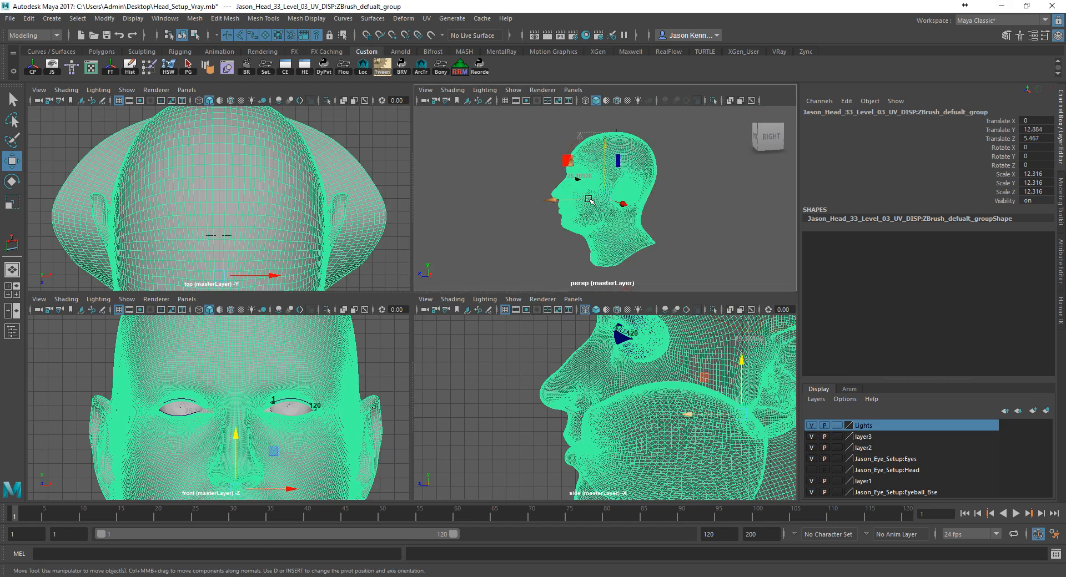
{"action": "key", "text": "space"}
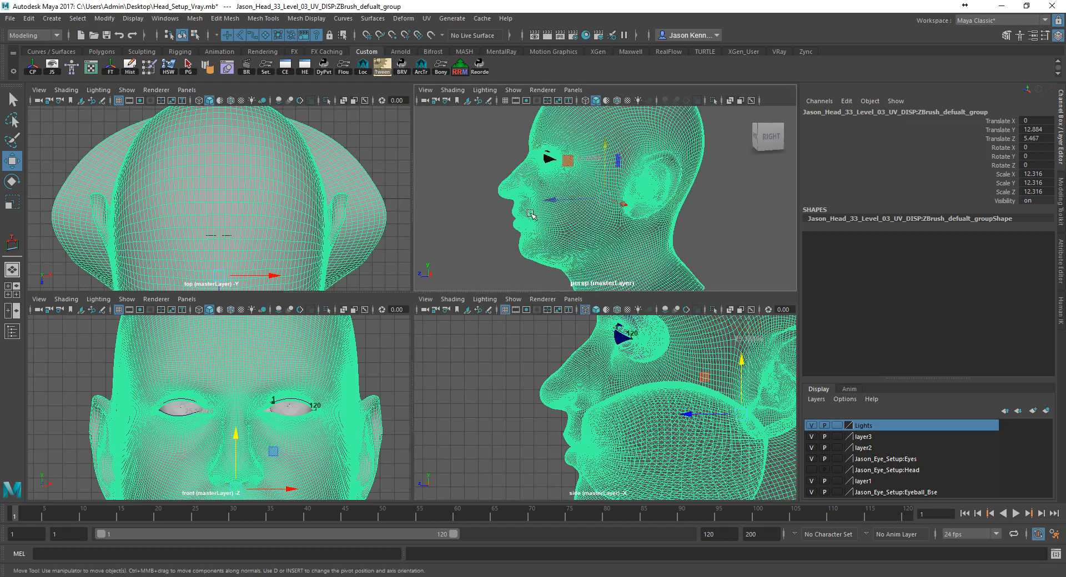
{"action": "left_click_drag", "start_coordinate": [447, 205], "coordinate": [707, 210], "text": "alt"}
{"action": "left_click", "coordinate": [707, 210]}
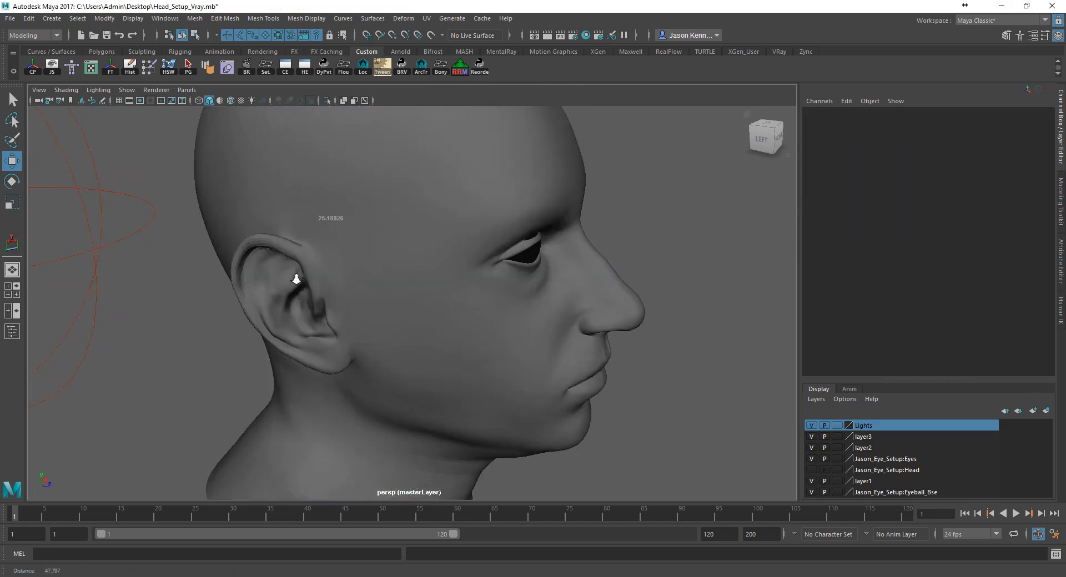
{"action": "right_click_drag", "start_coordinate": [252, 281], "coordinate": [457, 293], "text": "alt"}
{"action": "middle_click_drag", "start_coordinate": [457, 293], "coordinate": [295, 318], "text": "alt"}
{"action": "left_click_drag", "start_coordinate": [295, 318], "coordinate": [287, 307], "text": "alt"}
{"action": "middle_click_drag", "start_coordinate": [288, 307], "coordinate": [302, 362], "text": "alt"}
Step: Try raising the head to Translate Y 13.008 and compare its eyelids with the eyeballs in the front view
{"action": "left_click", "coordinate": [466, 287]}
{"action": "right_click_drag", "start_coordinate": [380, 311], "coordinate": [358, 314], "text": "alt"}
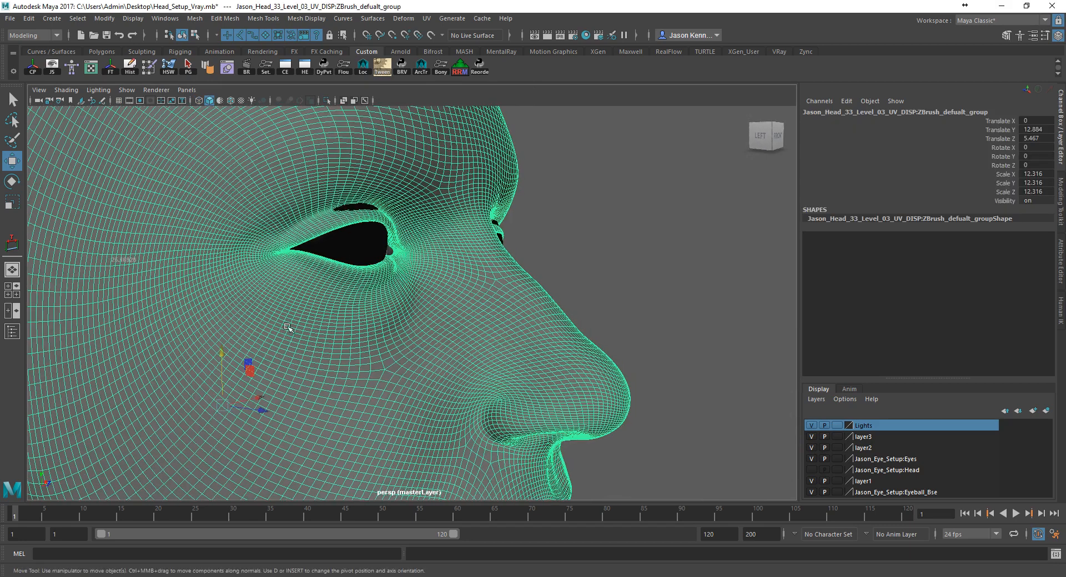
{"action": "left_click_drag", "start_coordinate": [222, 353], "coordinate": [189, 346]}
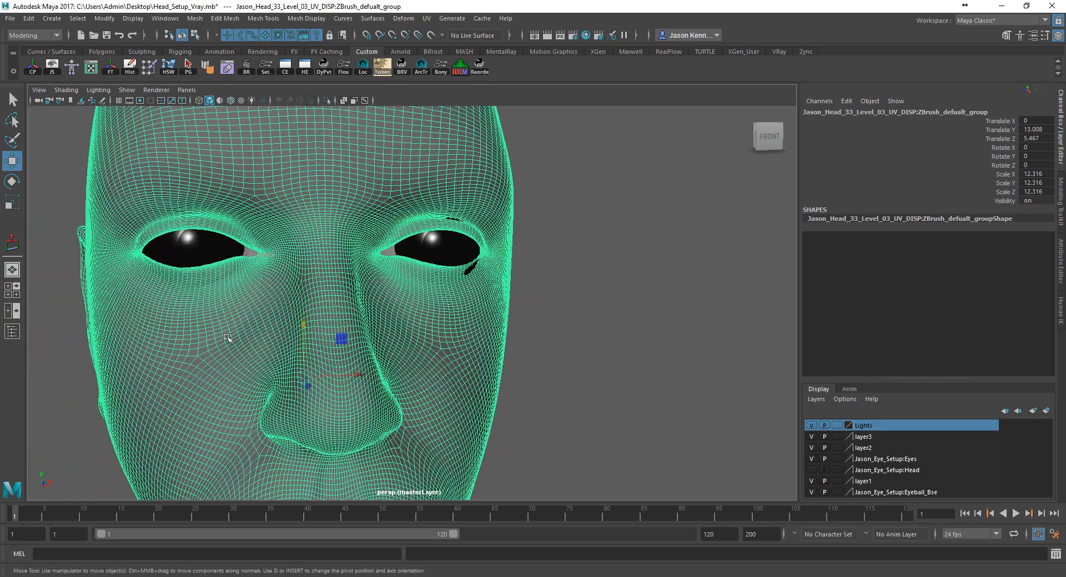
{"action": "key", "text": "space"}
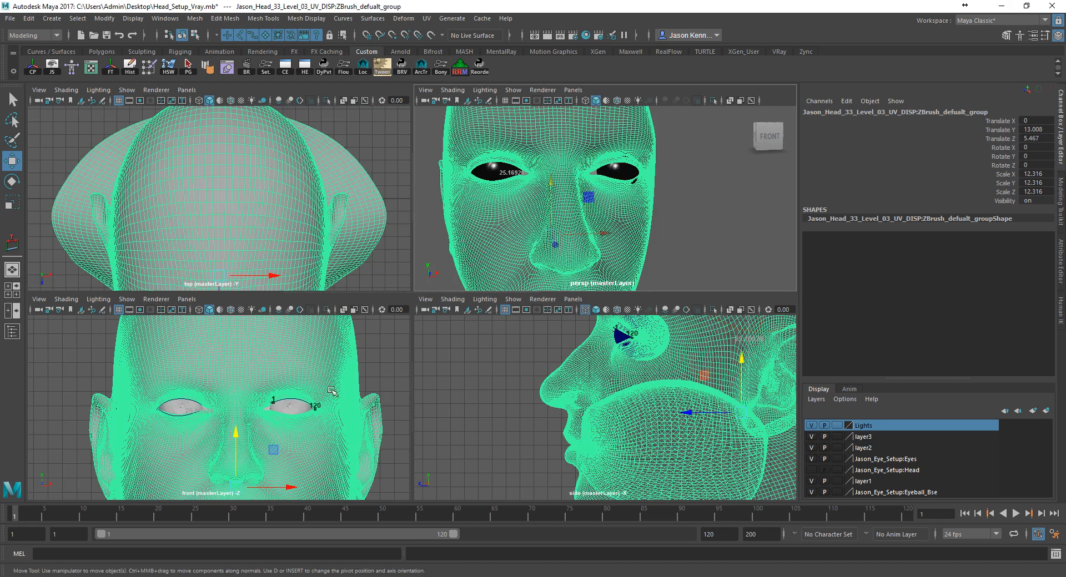
{"action": "left_click", "coordinate": [289, 409]}
{"action": "key", "text": "space"}
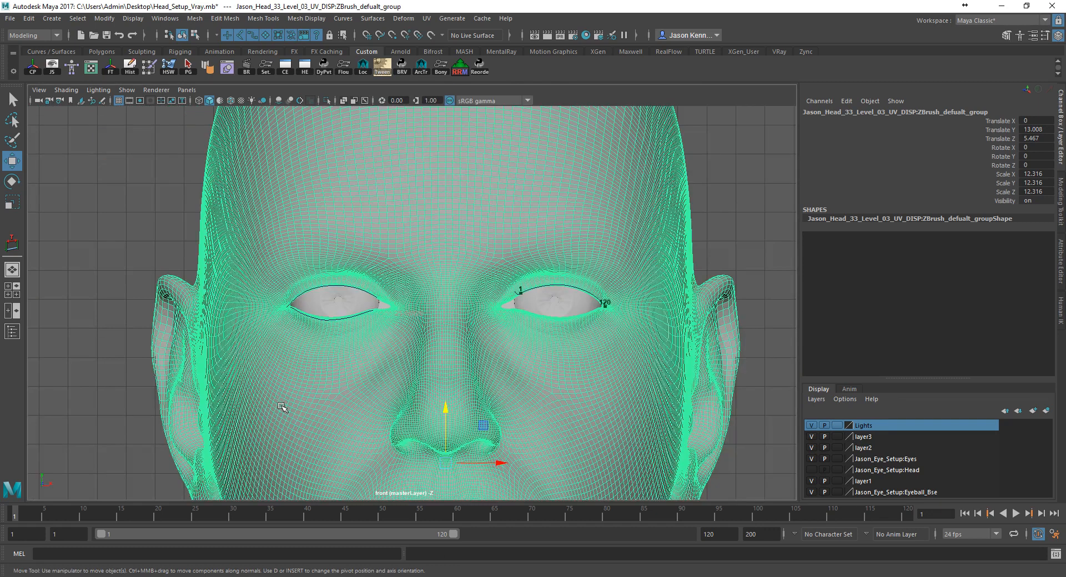
Step: Undo the head's upward move, checking the eyelids against the eyes in the front view
{"action": "left_click", "coordinate": [190, 254]}
{"action": "right_click_drag", "start_coordinate": [162, 276], "coordinate": [380, 308], "text": "alt"}
{"action": "key", "text": "ctrl+z"}
{"action": "key", "text": "ctrl+z"}
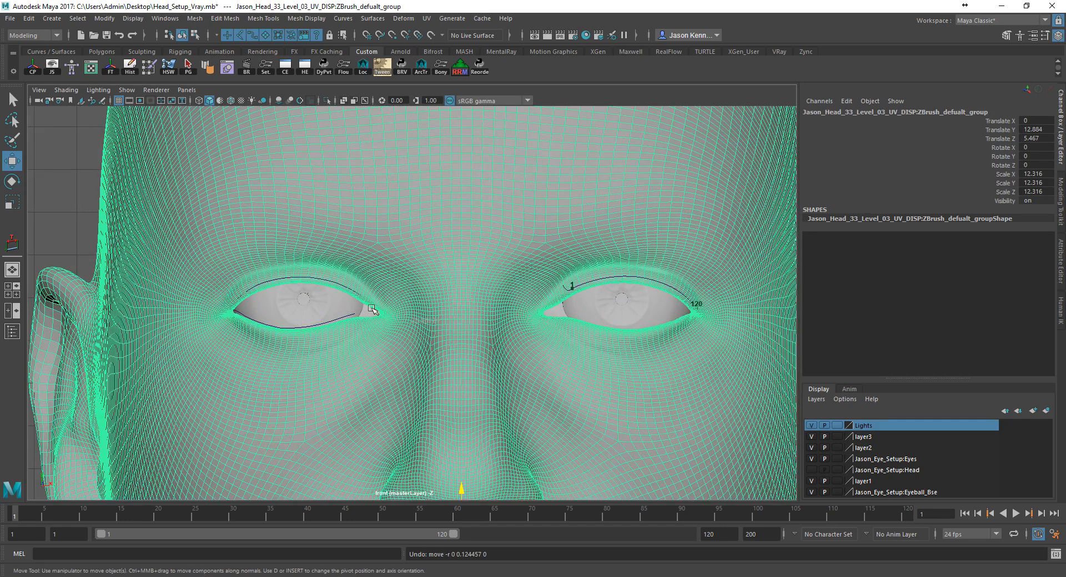
{"action": "key", "text": "shift+z"}
{"action": "key", "text": "ctrl+z"}
Step: Deselect the head and examine how the eyelids fit around the eyeballs from several angles in the perspective view
{"action": "left_click", "coordinate": [61, 173]}
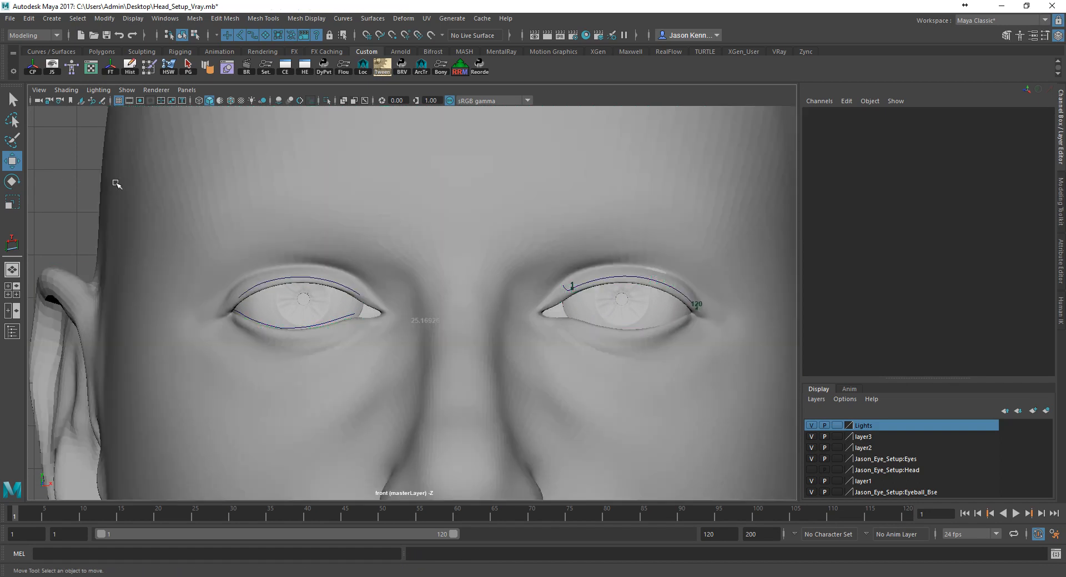
{"action": "key", "text": "space"}
{"action": "key", "text": "space"}
{"action": "left_click_drag", "start_coordinate": [436, 199], "coordinate": [469, 226], "text": "alt"}
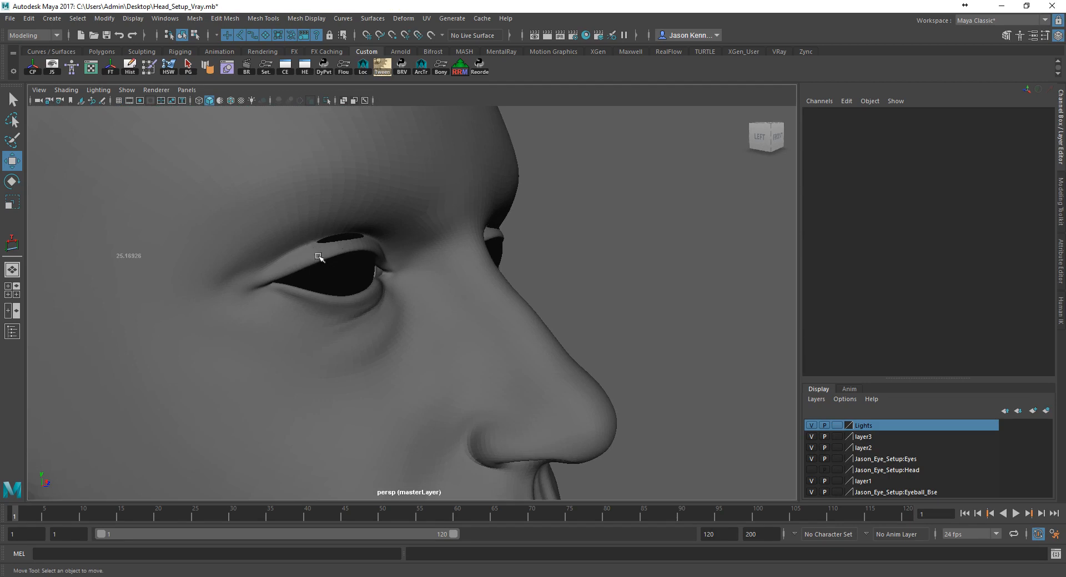
{"action": "left_click_drag", "start_coordinate": [476, 254], "coordinate": [378, 252], "text": "alt"}
{"action": "middle_click_drag", "start_coordinate": [376, 251], "coordinate": [481, 271], "text": "alt"}
{"action": "left_click_drag", "start_coordinate": [481, 271], "coordinate": [303, 271], "text": "alt"}
{"action": "right_click_drag", "start_coordinate": [303, 272], "coordinate": [374, 272], "text": "alt"}
{"action": "left_click_drag", "start_coordinate": [375, 272], "coordinate": [405, 269], "text": "alt"}
Step: Select the R_Cornea mesh and examine its fit against the right upper eyelid up close
{"action": "left_click", "coordinate": [394, 260]}
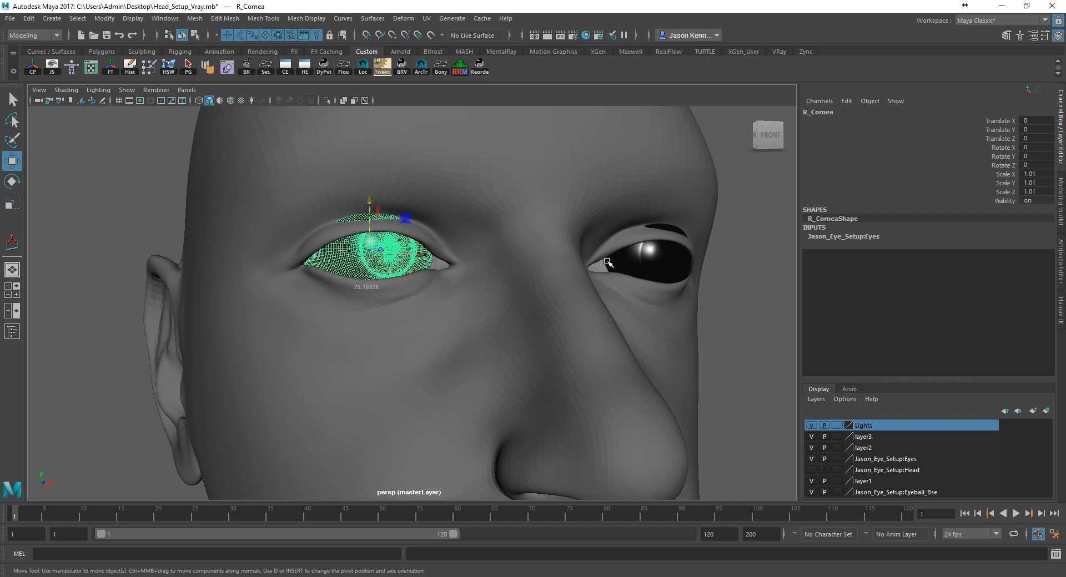
{"action": "right_click_drag", "start_coordinate": [557, 257], "coordinate": [333, 262], "text": "alt"}
{"action": "left_click_drag", "start_coordinate": [333, 263], "coordinate": [355, 267], "text": "alt"}
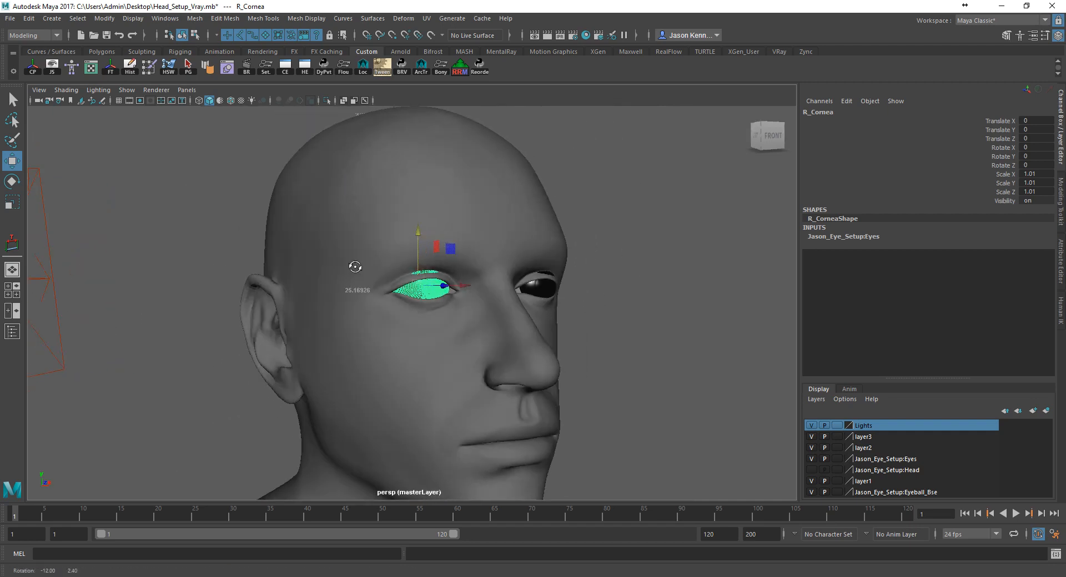
{"action": "left_click_drag", "start_coordinate": [402, 190], "coordinate": [369, 211], "text": "alt"}
{"action": "right_click_drag", "start_coordinate": [369, 211], "coordinate": [532, 221], "text": "alt"}
{"action": "left_click_drag", "start_coordinate": [532, 221], "coordinate": [488, 226], "text": "alt"}
{"action": "right_click_drag", "start_coordinate": [488, 226], "coordinate": [505, 183], "text": "alt"}
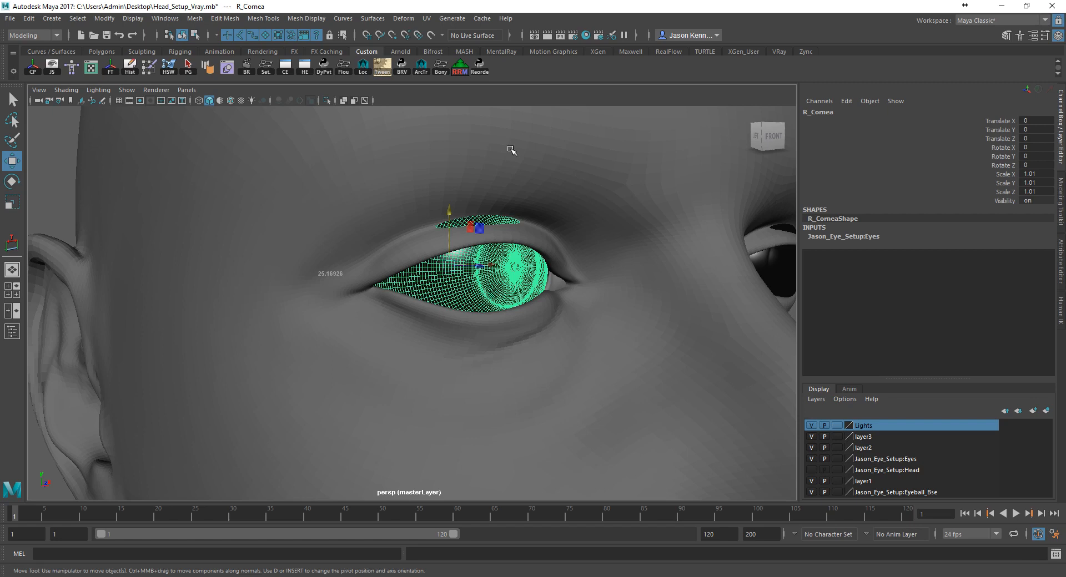
Step: Soften the edges of the imported Level 03 UV displacement head and deselect it
{"action": "left_click", "coordinate": [635, 163]}
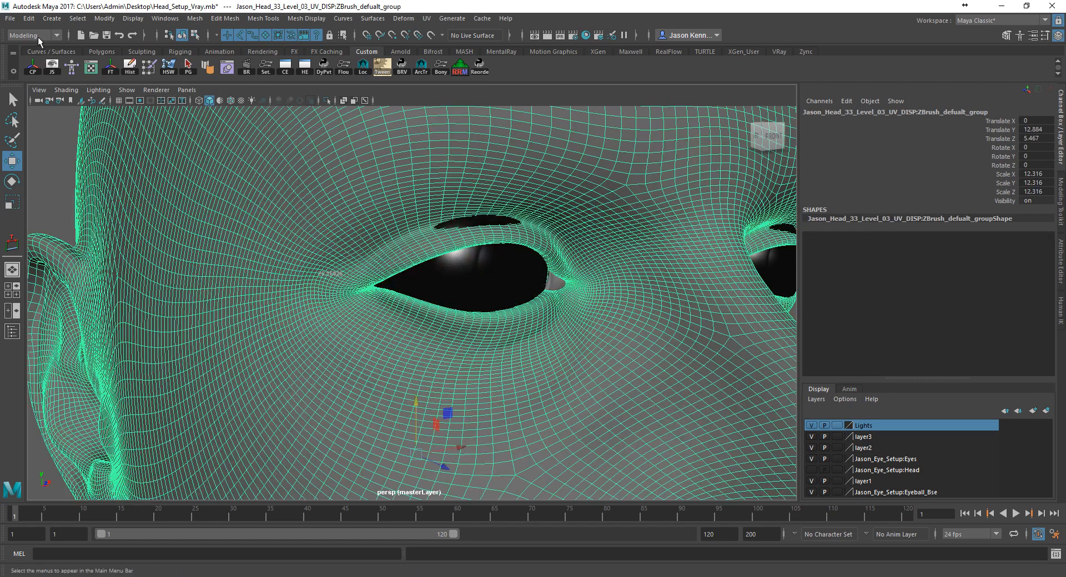
{"action": "left_click", "coordinate": [309, 18]}
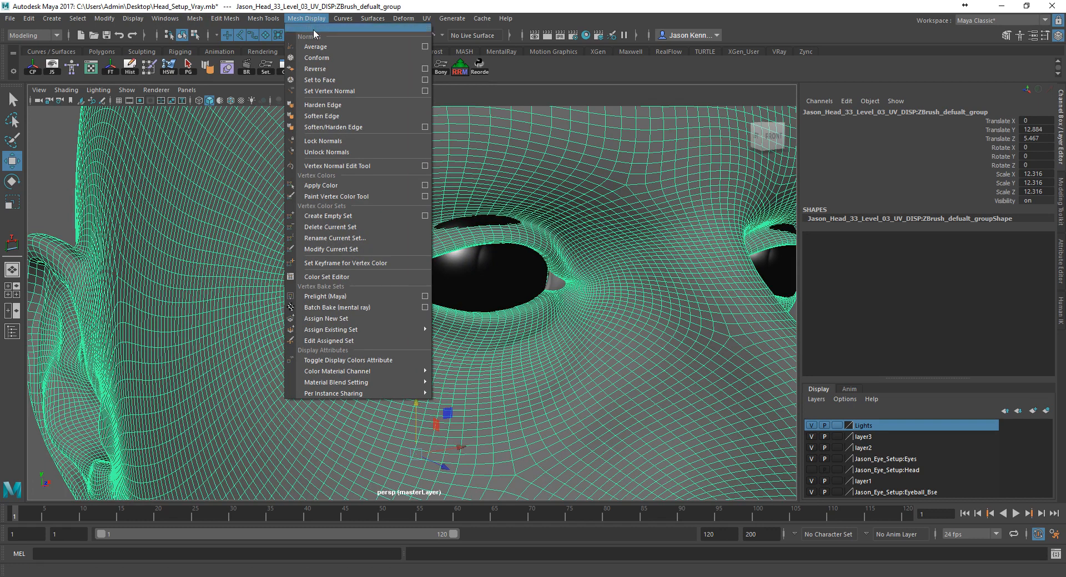
{"action": "left_click", "coordinate": [349, 116]}
{"action": "right_click_drag", "start_coordinate": [442, 181], "coordinate": [252, 164], "text": "alt"}
{"action": "left_click", "coordinate": [88, 153]}
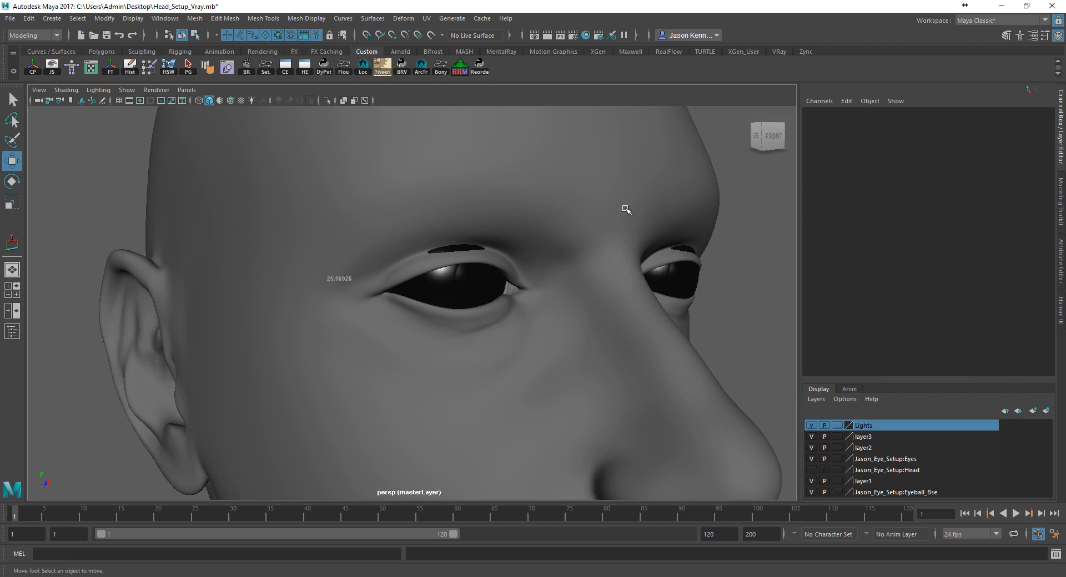
Step: Delete locator1, locator2 and distanceDimension1 from the scene through the Outliner, and minimize the Outliner
{"action": "right_click_drag", "start_coordinate": [595, 230], "coordinate": [341, 236], "text": "alt"}
{"action": "left_click_drag", "start_coordinate": [335, 219], "coordinate": [345, 219], "text": "alt"}
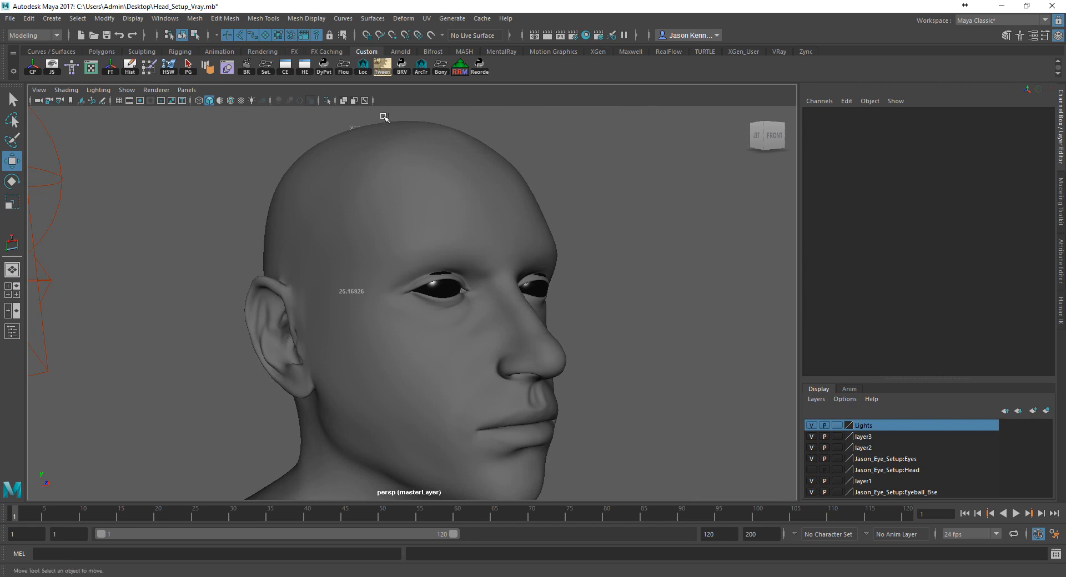
{"action": "left_click", "coordinate": [383, 118]}
{"action": "left_click", "coordinate": [171, 20]}
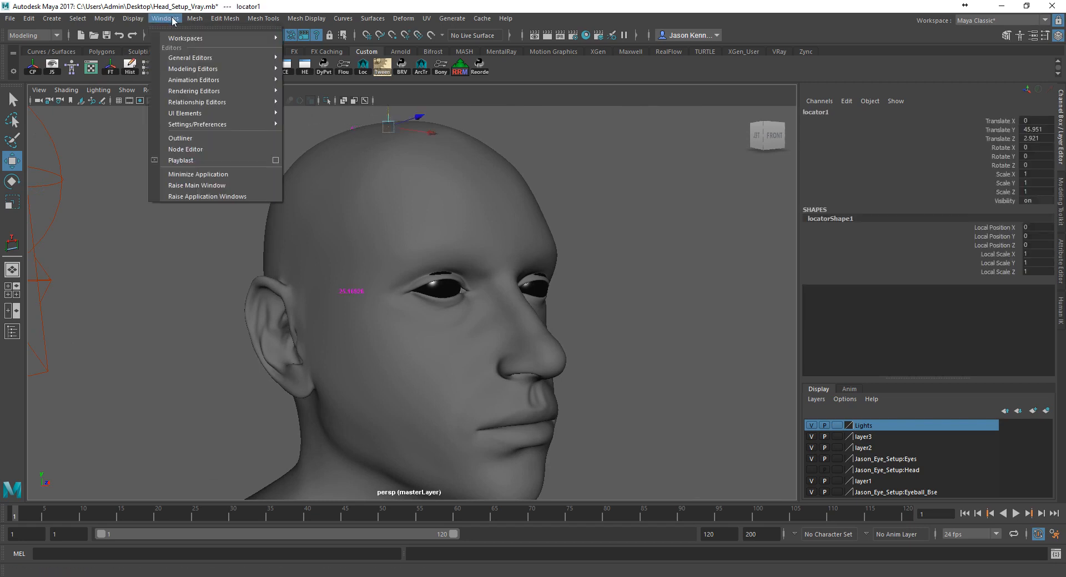
{"action": "left_click", "coordinate": [171, 20]}
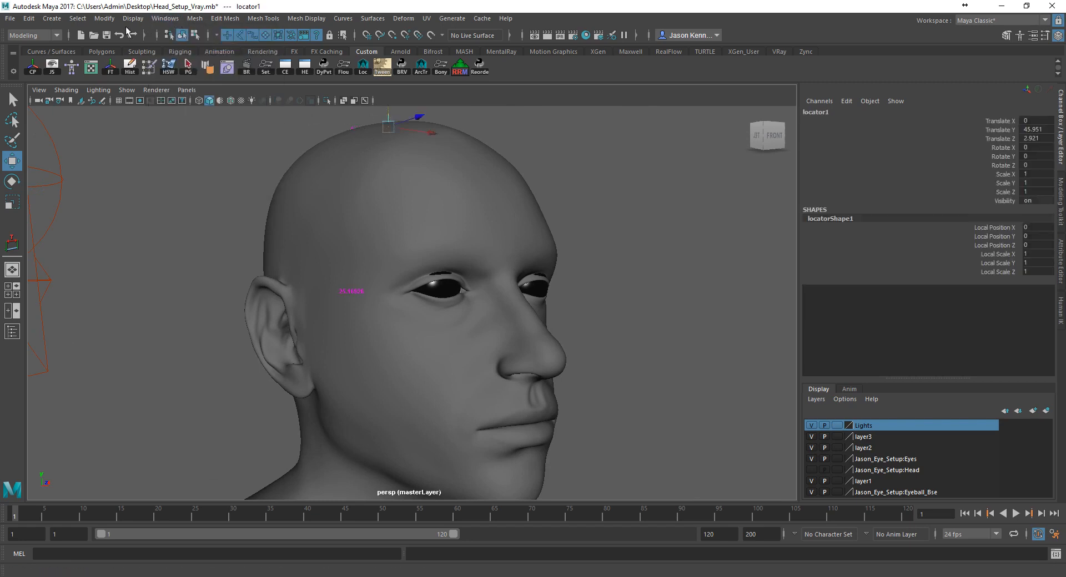
{"action": "left_click", "coordinate": [166, 18]}
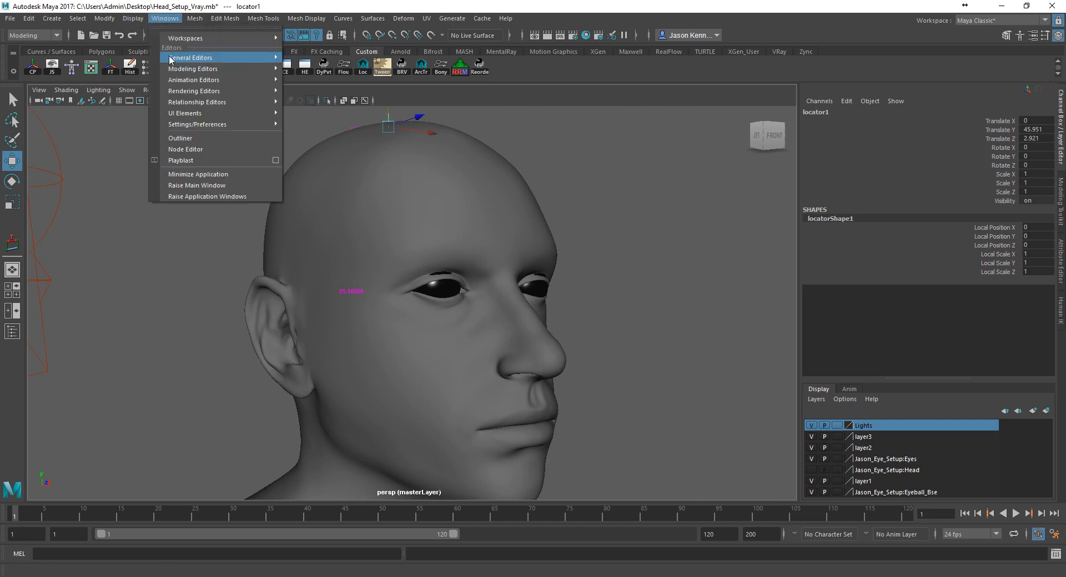
{"action": "left_click", "coordinate": [187, 132]}
{"action": "scroll", "coordinate": [401, 434], "scroll_direction": "down", "scroll_amount": 2}
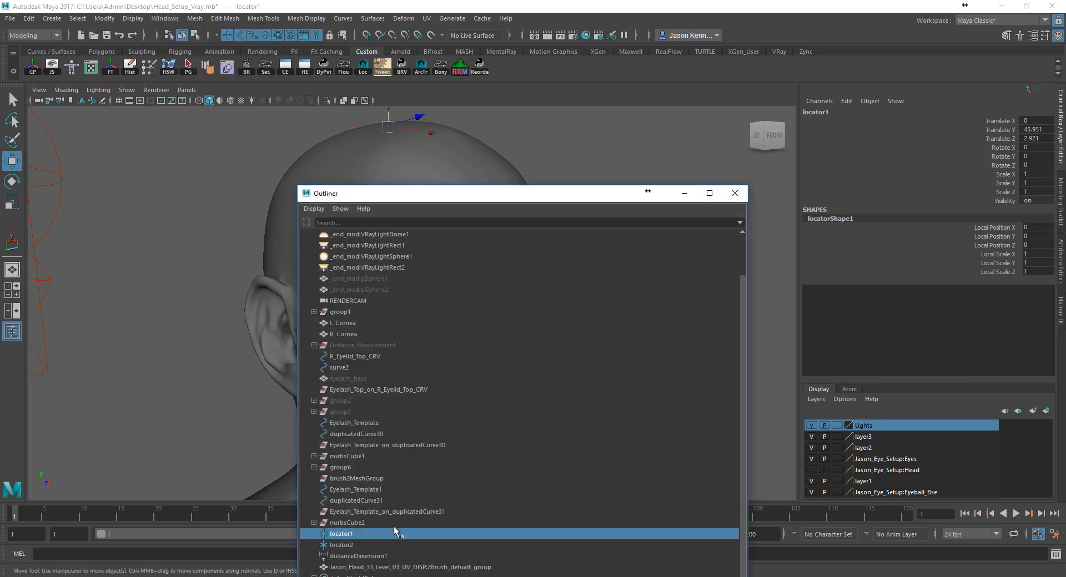
{"action": "left_click", "coordinate": [359, 554], "text": "shift"}
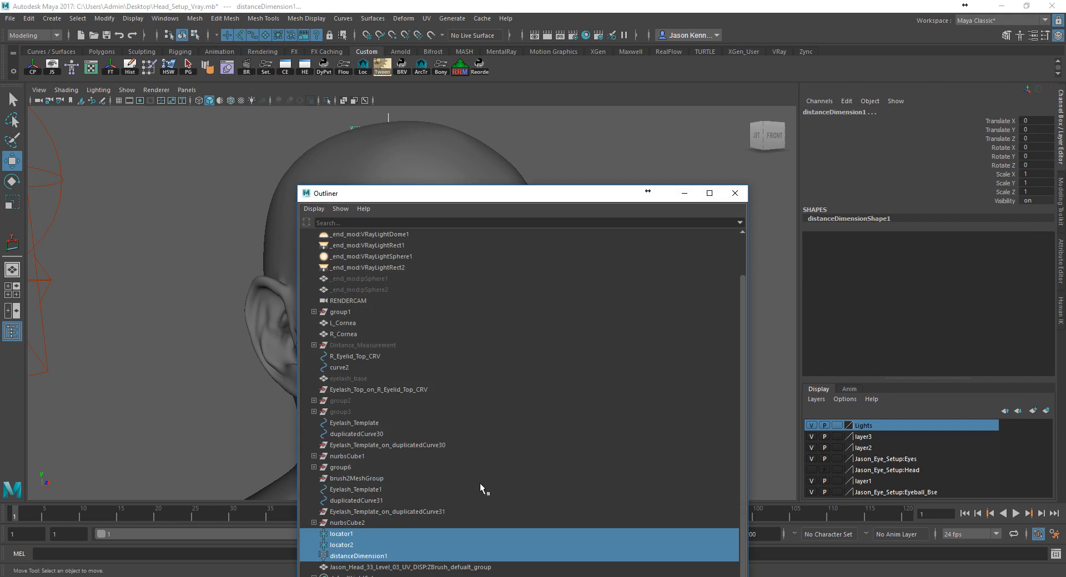
{"action": "key", "text": "Delete"}
{"action": "left_click", "coordinate": [682, 195]}
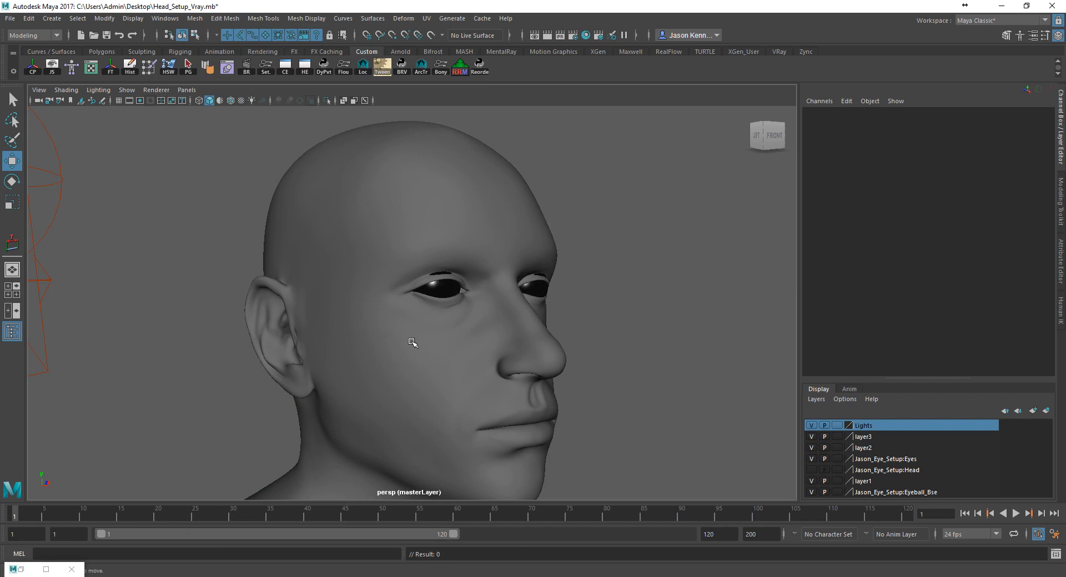
Step: Check the incremental save setting in the Save Scene options and close them without saving
{"action": "middle_click_drag", "start_coordinate": [411, 340], "coordinate": [423, 297], "text": "alt"}
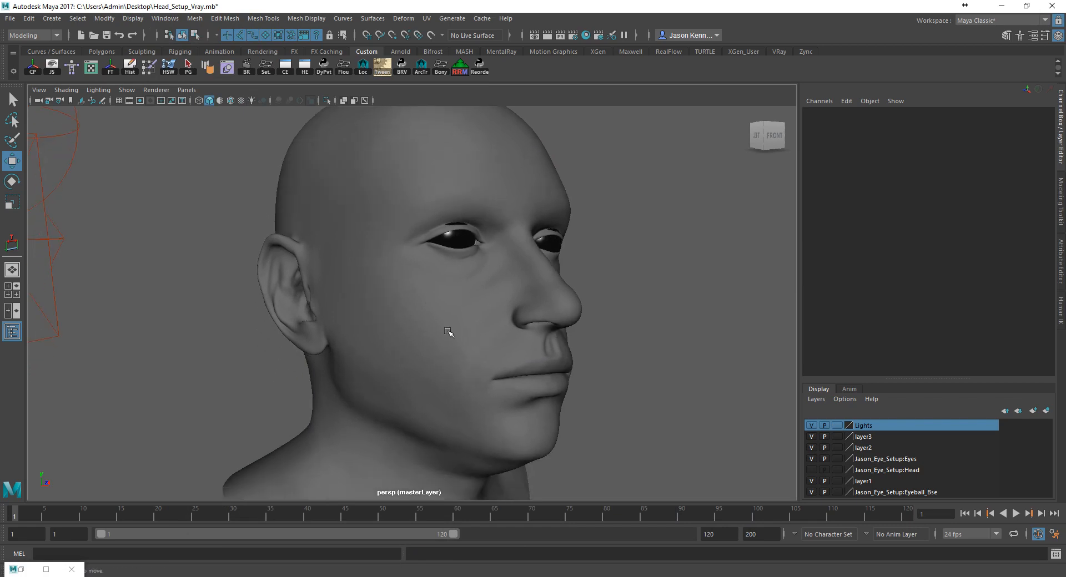
{"action": "left_click_drag", "start_coordinate": [448, 332], "coordinate": [426, 331], "text": "alt"}
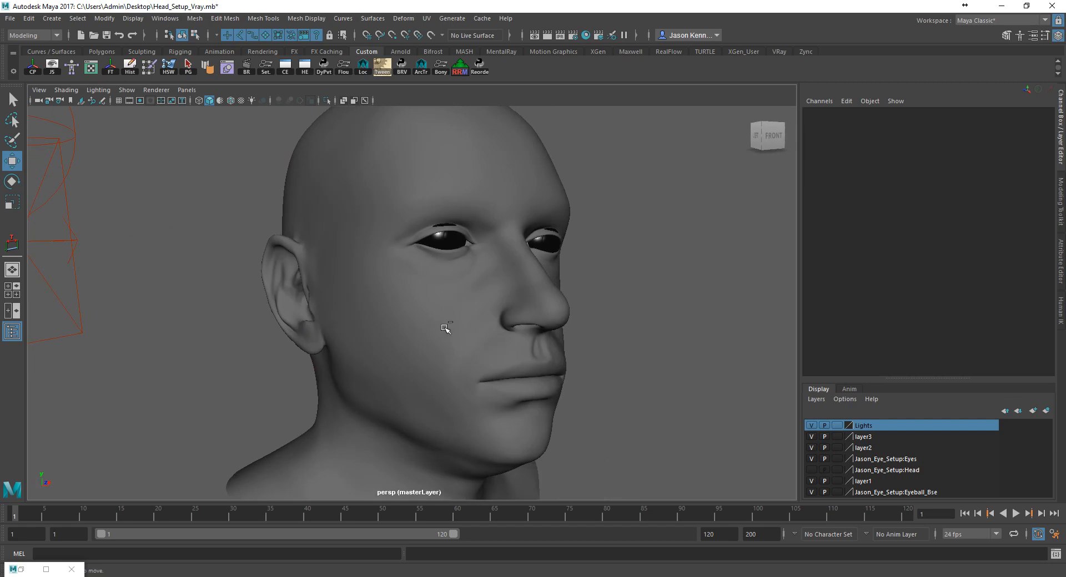
{"action": "left_click", "coordinate": [11, 20]}
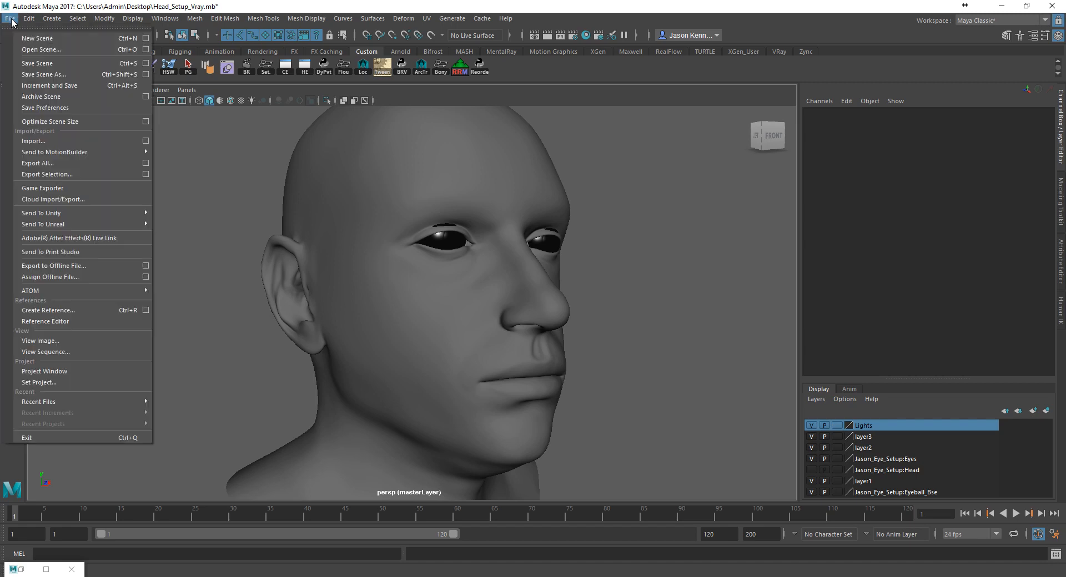
{"action": "left_click", "coordinate": [146, 64]}
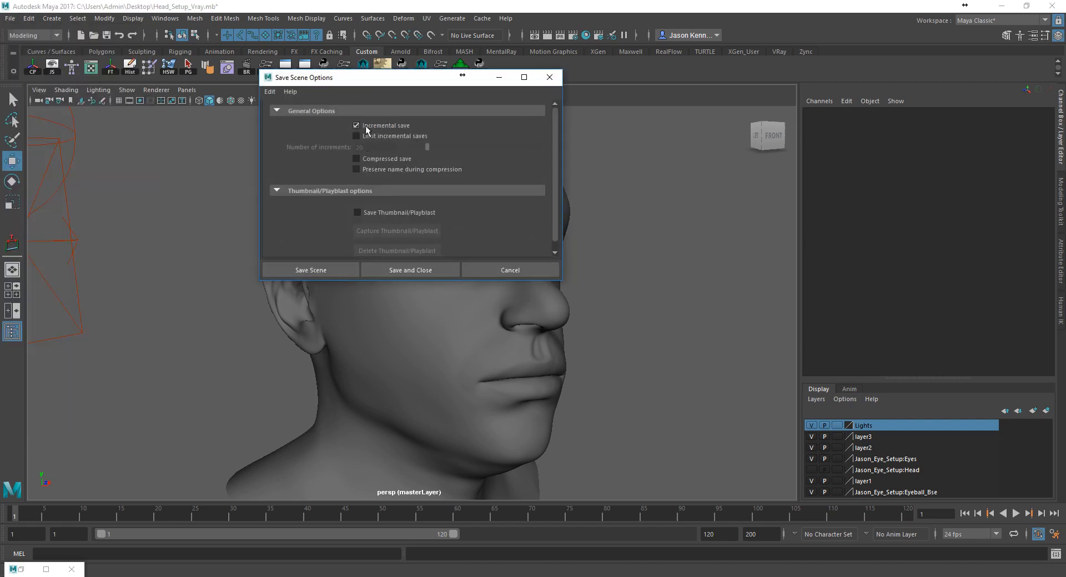
{"action": "left_click", "coordinate": [516, 269]}
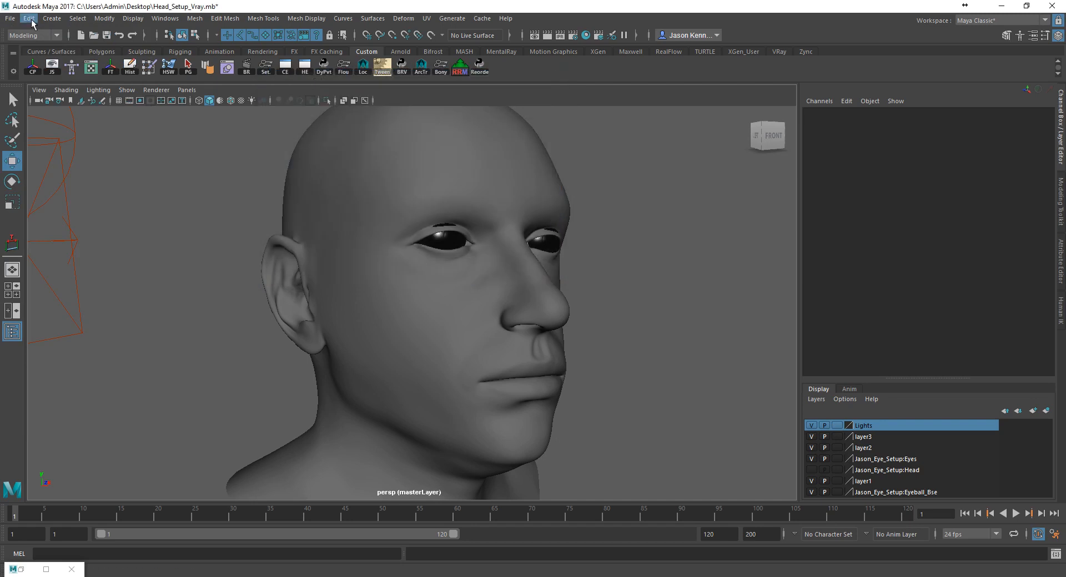
Step: Save the scene as Head_Setup_Vray_Demo.mb in the head project's data folder
{"action": "left_click", "coordinate": [11, 19]}
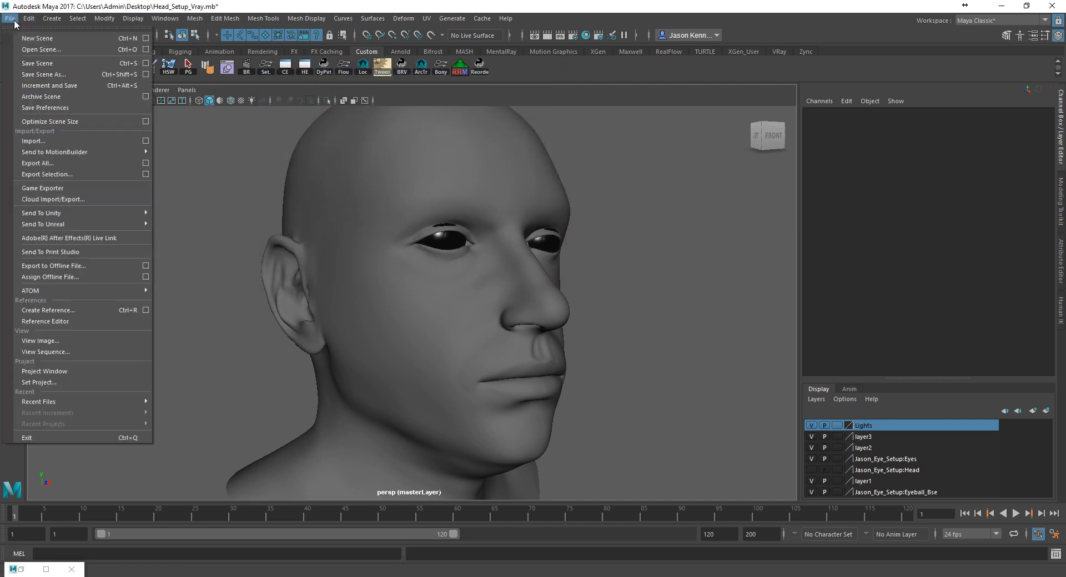
{"action": "left_click", "coordinate": [53, 75]}
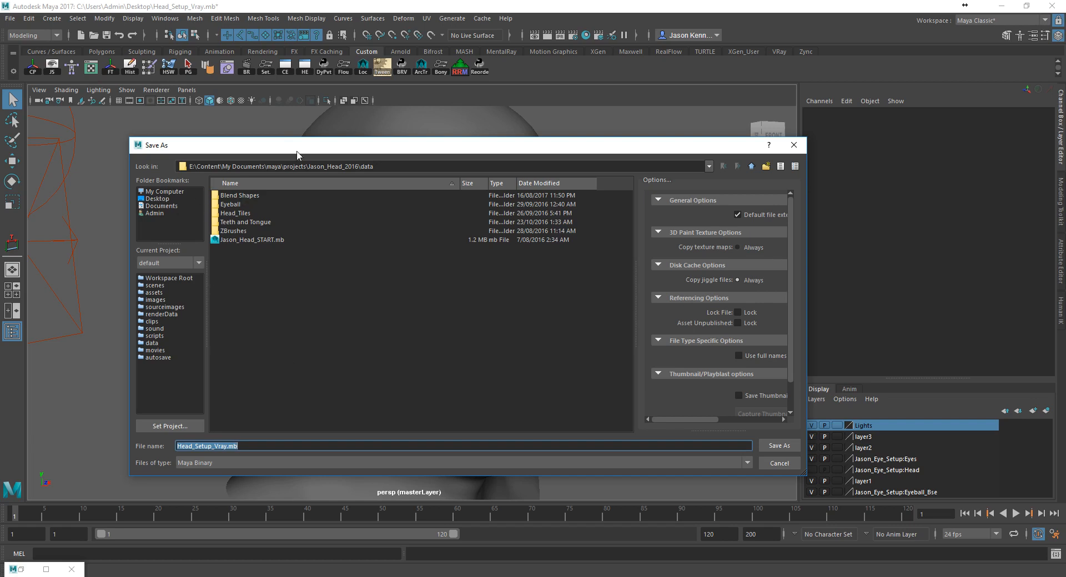
{"action": "key", "text": "End"}
{"action": "key", "text": "Return"}
{"action": "key", "text": "w"}
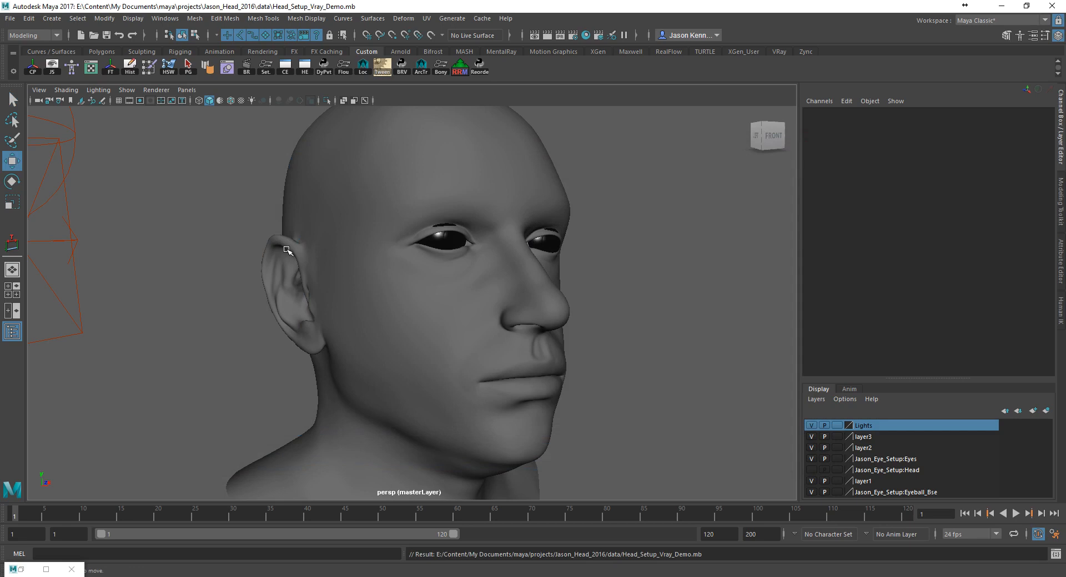
Step: Look at the head through the RENDERCAM camera in the viewport
{"action": "scroll", "coordinate": [167, 242], "scroll_direction": "down", "scroll_amount": 5}
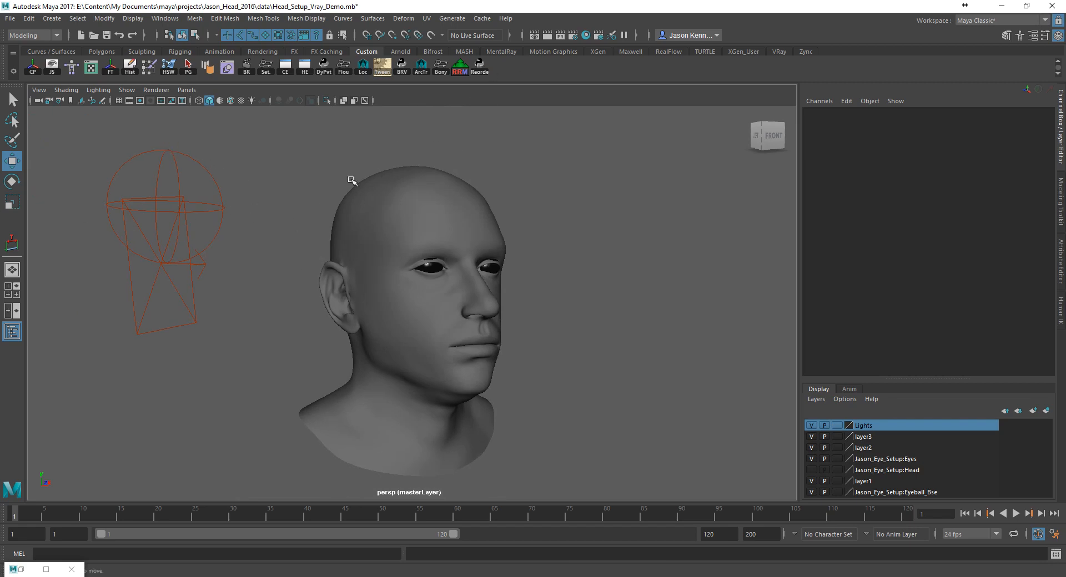
{"action": "left_click", "coordinate": [186, 90]}
{"action": "mouse_move", "coordinate": [203, 101]}
{"action": "left_click", "coordinate": [351, 102]}
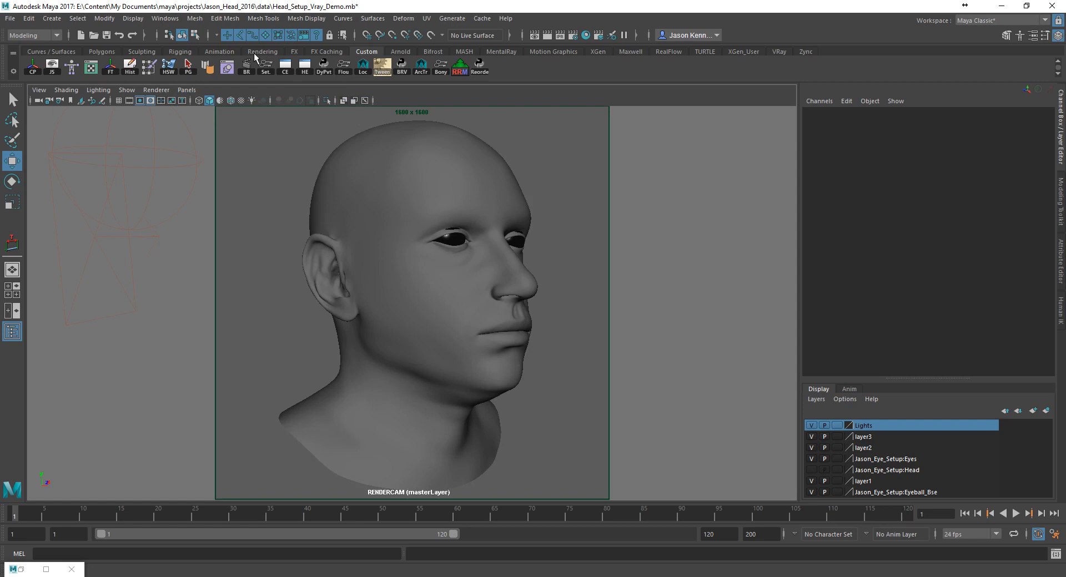
Step: Check in the Plug-in Manager whether the V-Ray plug-in vrayformaya.mll is loaded, and close the manager
{"action": "left_click", "coordinate": [164, 20]}
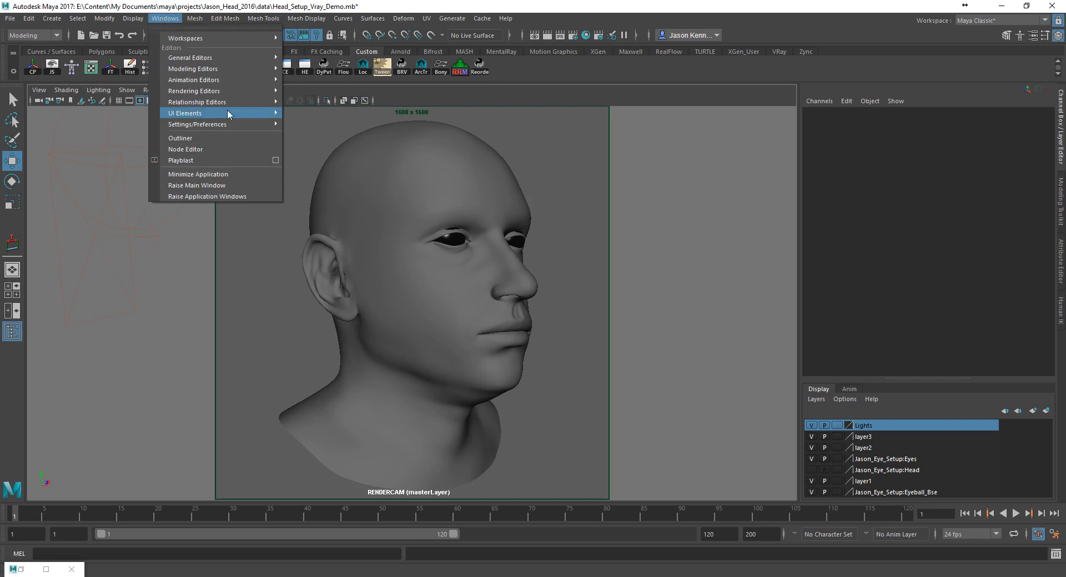
{"action": "mouse_move", "coordinate": [232, 124]}
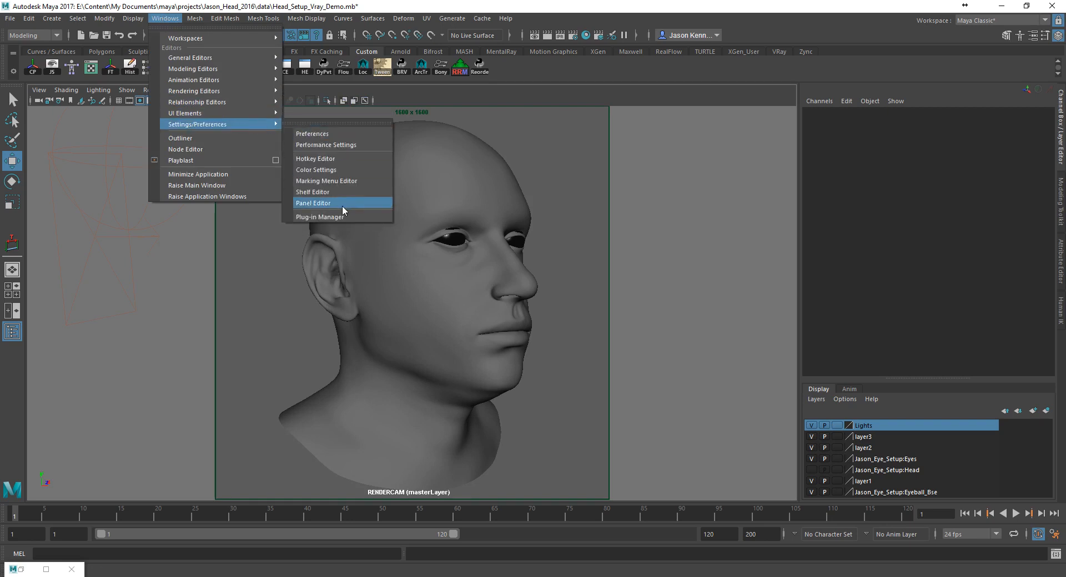
{"action": "left_click", "coordinate": [333, 217]}
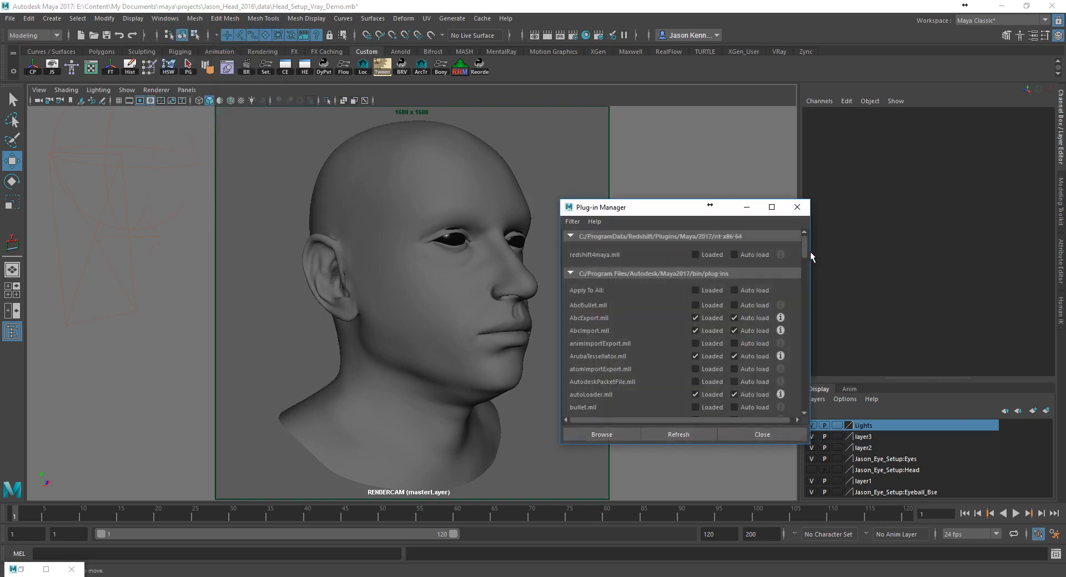
{"action": "left_click_drag", "start_coordinate": [805, 250], "coordinate": [783, 359]}
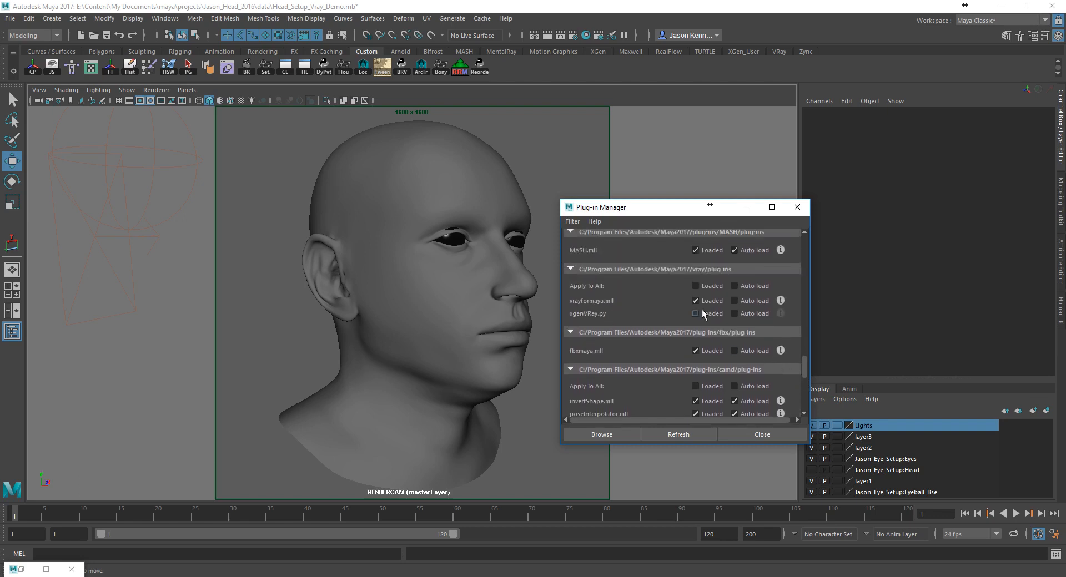
{"action": "left_click", "coordinate": [797, 207]}
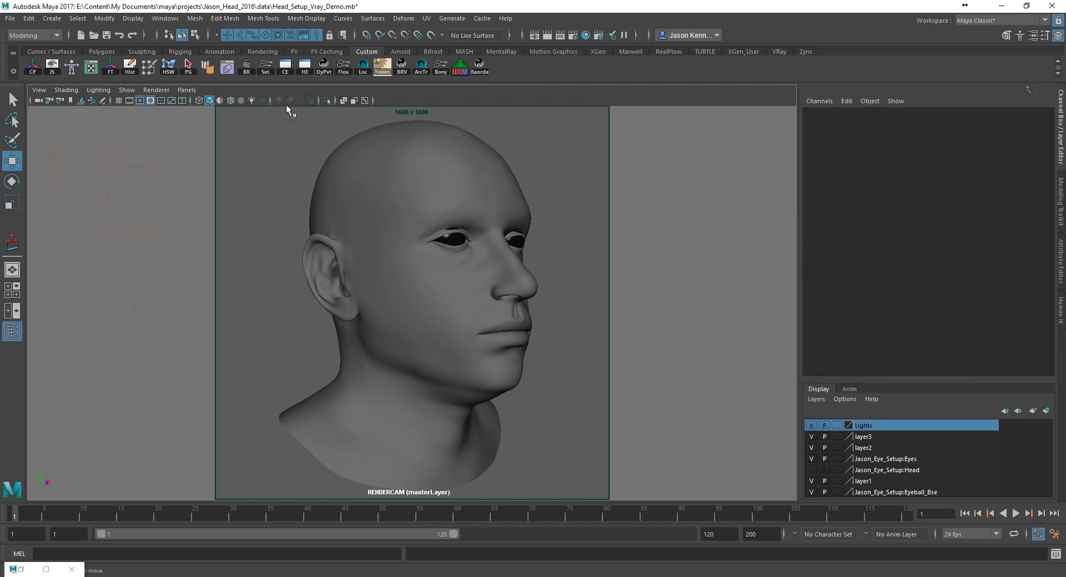
Step: Preview the head through RENDERCAM with V-Ray IPR as the viewport renderer, and minimize the Render View
{"action": "left_click", "coordinate": [189, 90]}
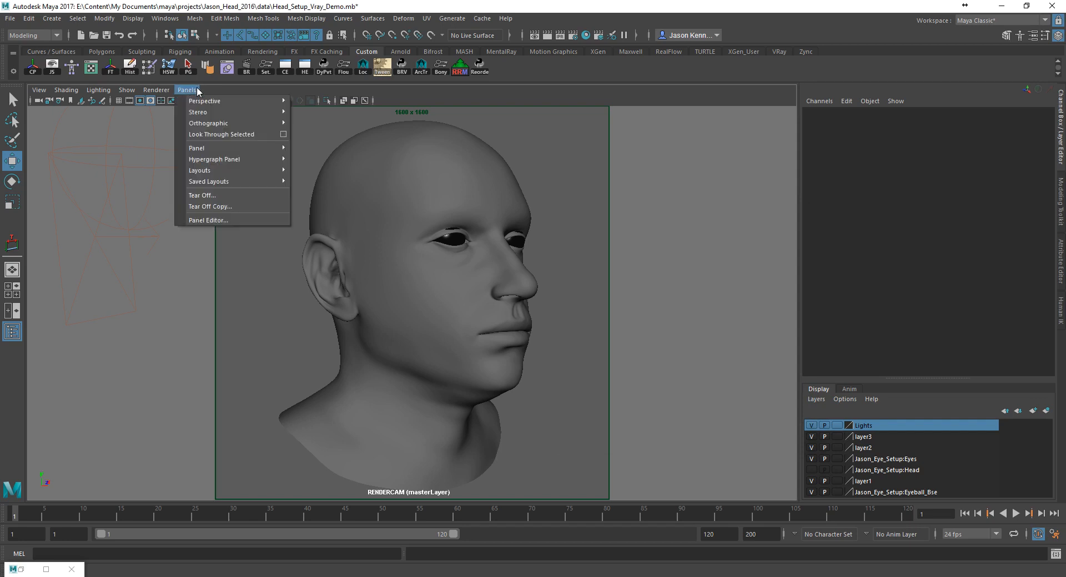
{"action": "mouse_move", "coordinate": [167, 93]}
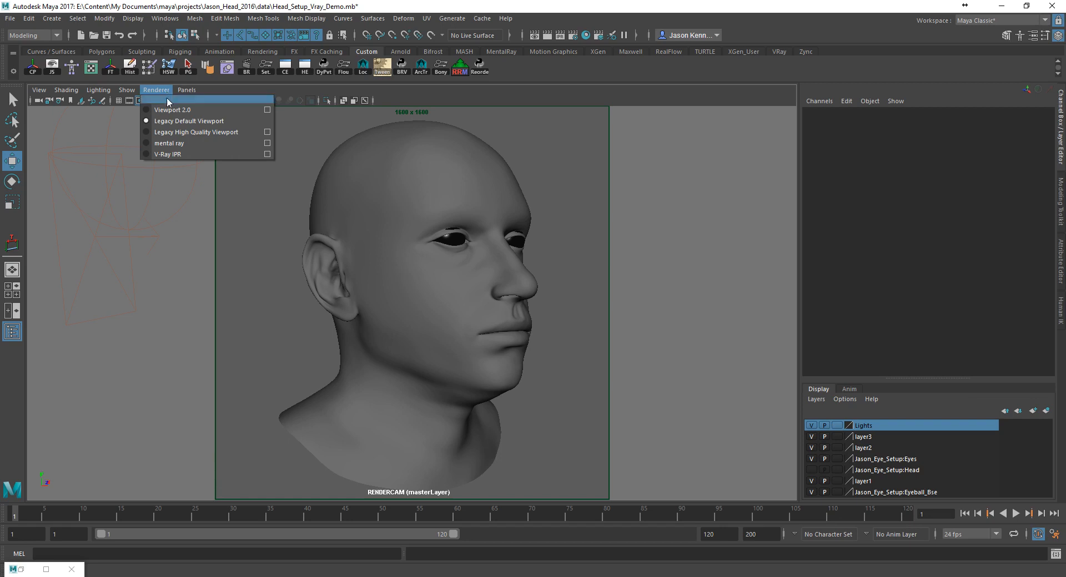
{"action": "left_click", "coordinate": [172, 154]}
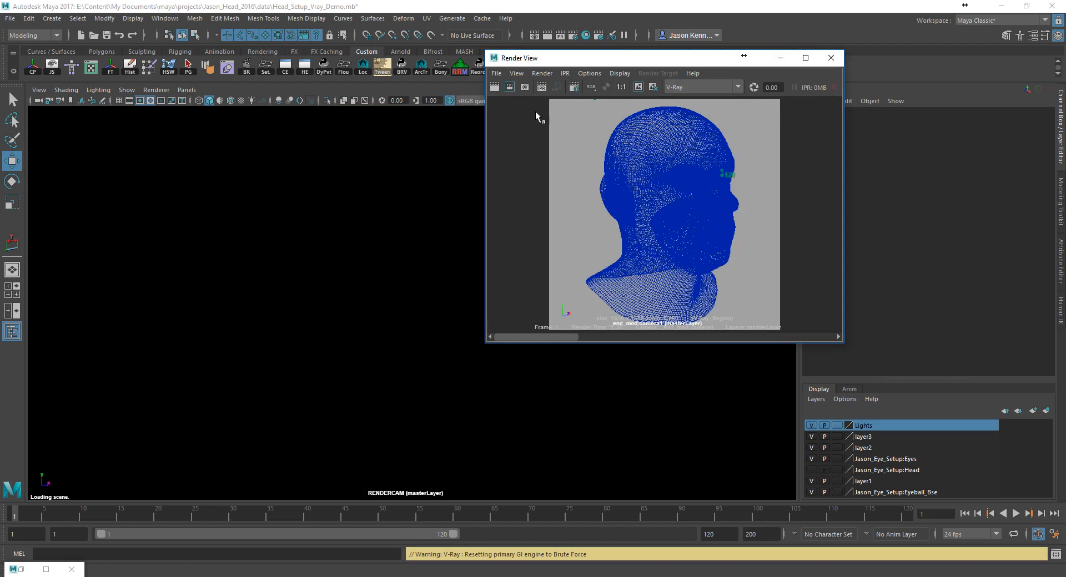
{"action": "left_click", "coordinate": [781, 58]}
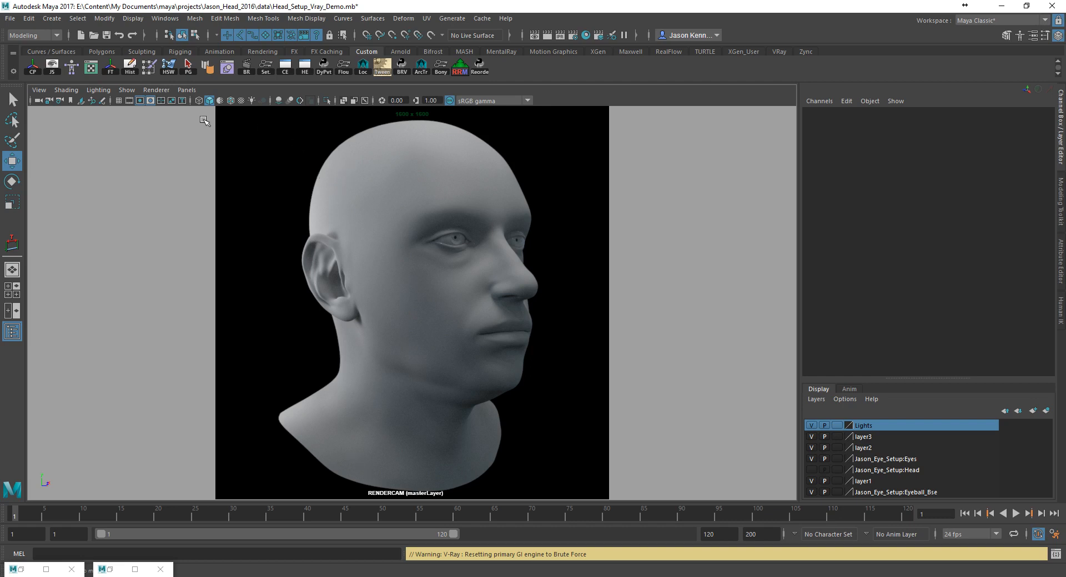
Step: Switch the viewport to the persp camera and preview the head there with V-Ray IPR
{"action": "left_click", "coordinate": [186, 90]}
{"action": "mouse_move", "coordinate": [195, 101]}
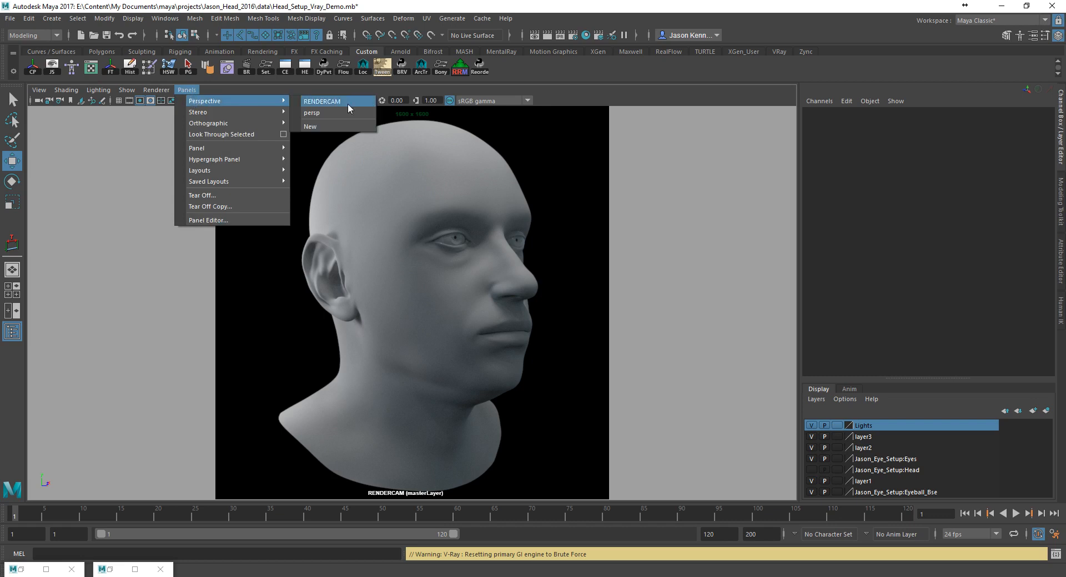
{"action": "left_click", "coordinate": [332, 114]}
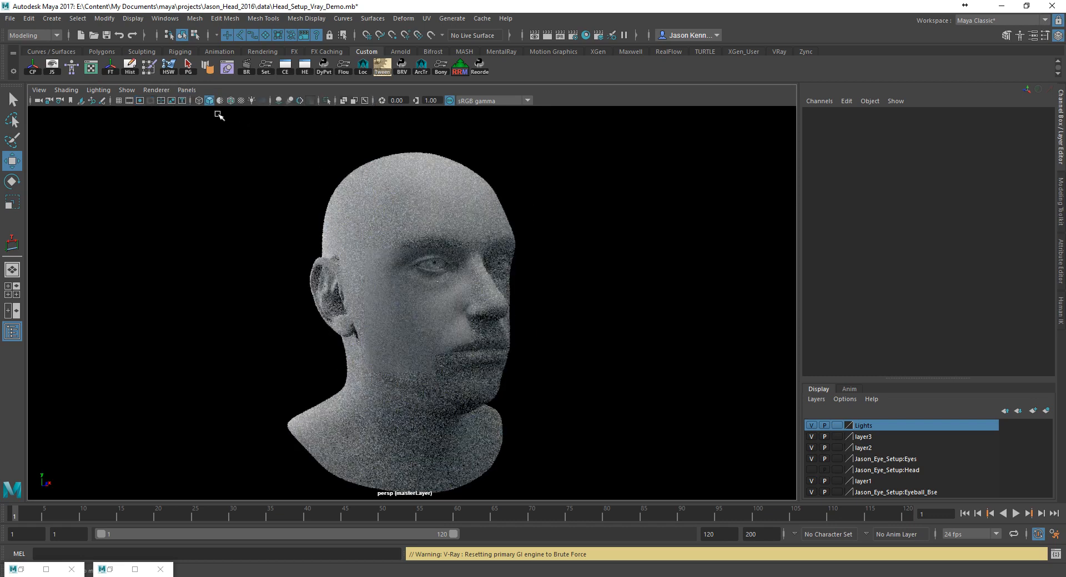
Step: Set the perspective viewport's renderer back to Legacy Default Viewport
{"action": "left_click", "coordinate": [187, 89]}
{"action": "mouse_move", "coordinate": [190, 122]}
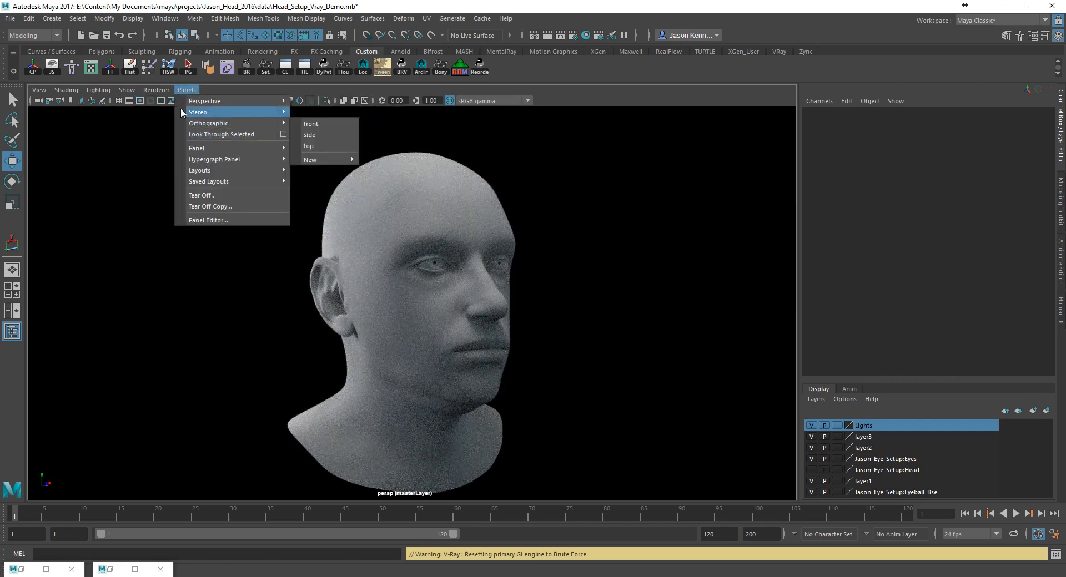
{"action": "mouse_move", "coordinate": [156, 90]}
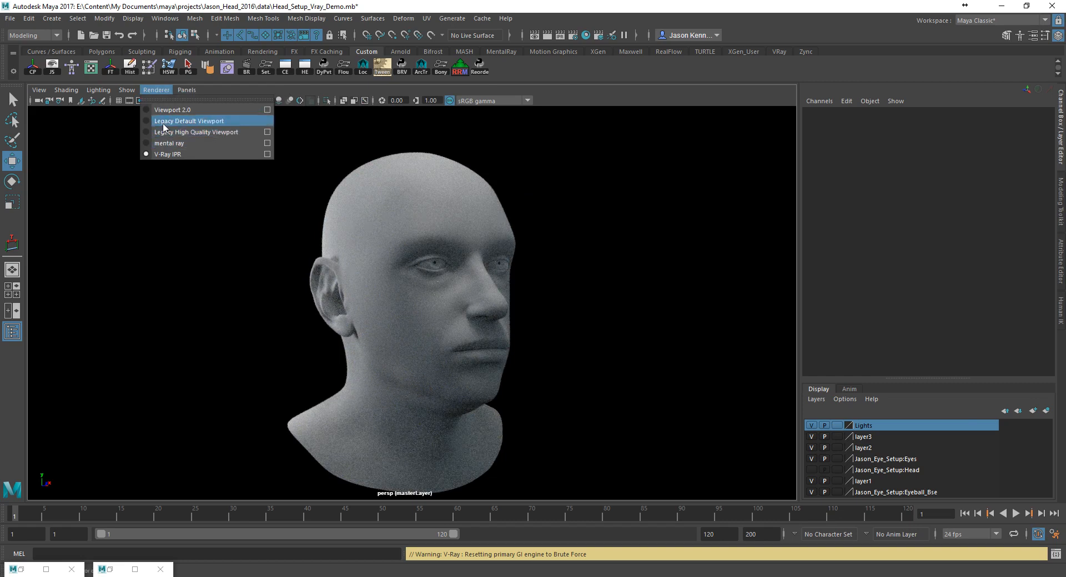
{"action": "left_click", "coordinate": [165, 127]}
Step: Set the perspective viewport's renderer to Viewport 2.0
{"action": "left_click", "coordinate": [155, 90]}
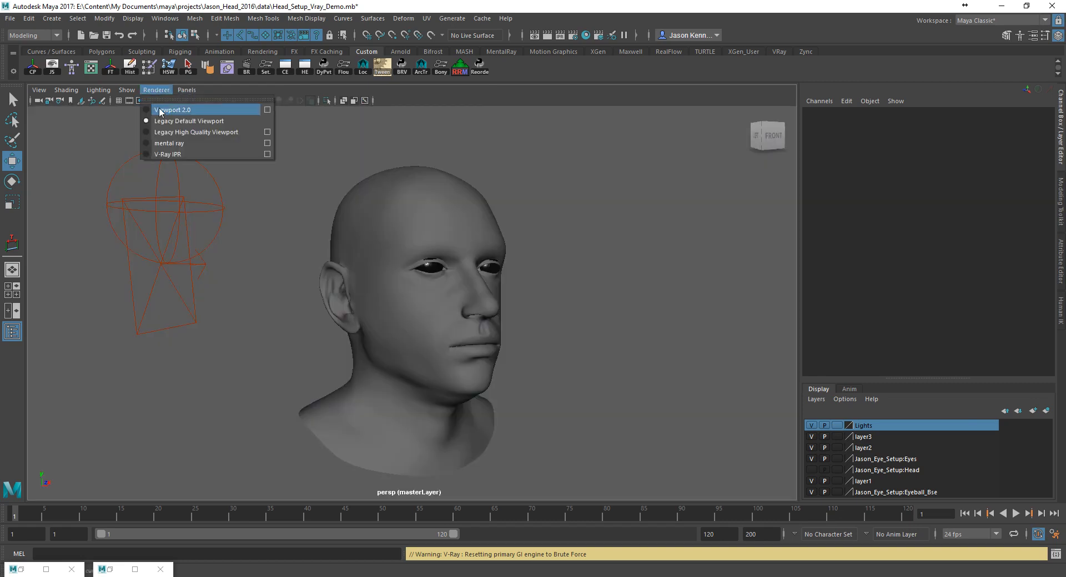
{"action": "left_click", "coordinate": [159, 110]}
{"action": "left_click", "coordinate": [158, 90]}
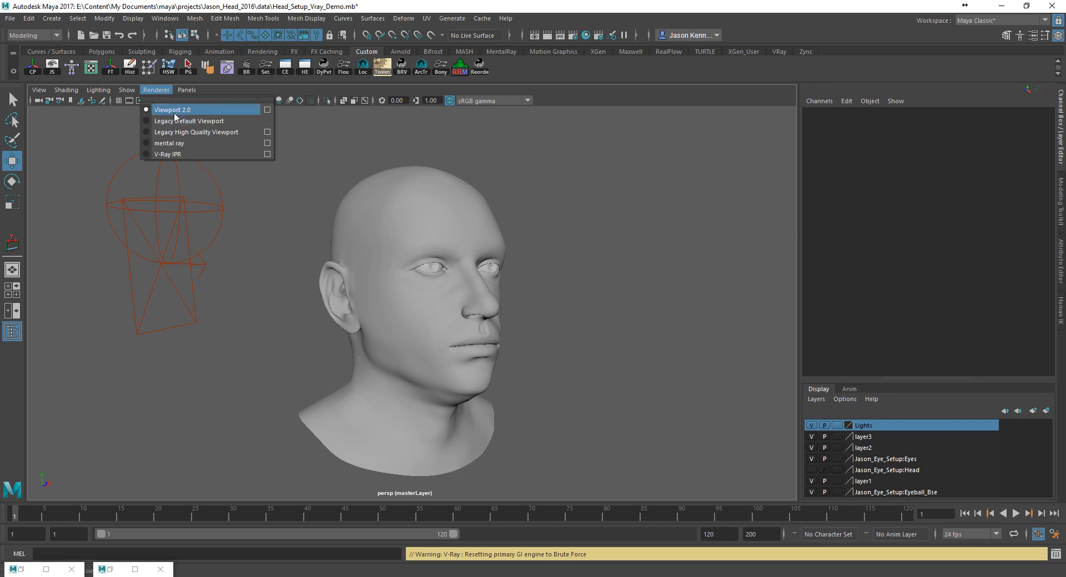
{"action": "left_click", "coordinate": [175, 111]}
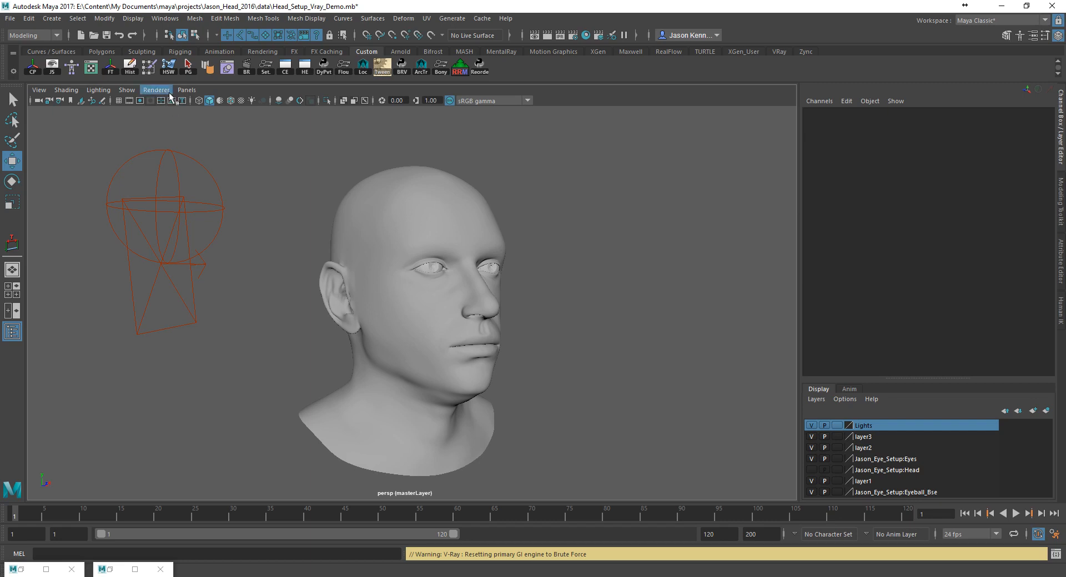
{"action": "left_click", "coordinate": [156, 89]}
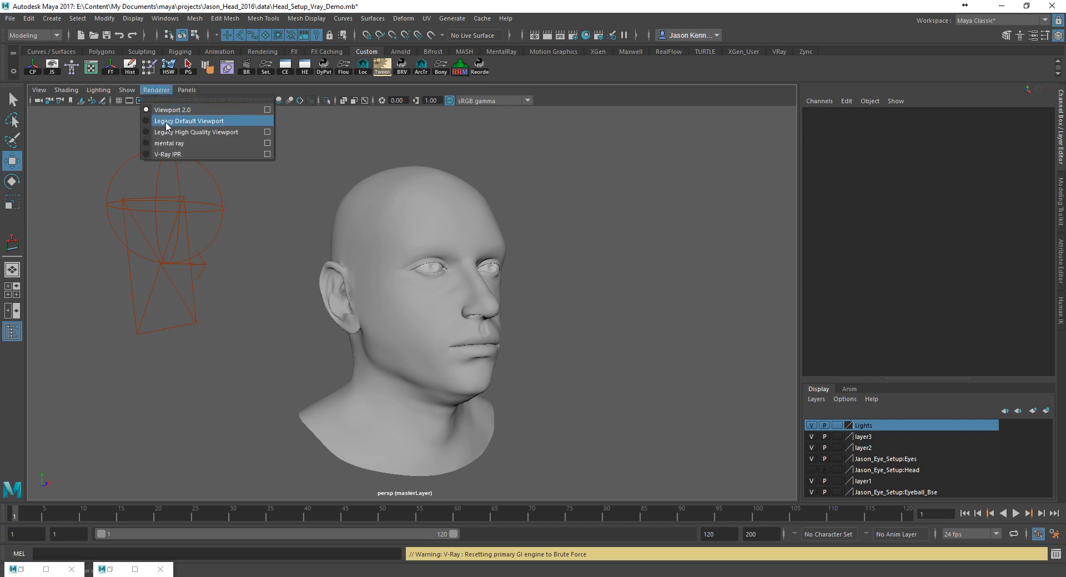
{"action": "left_click", "coordinate": [158, 93]}
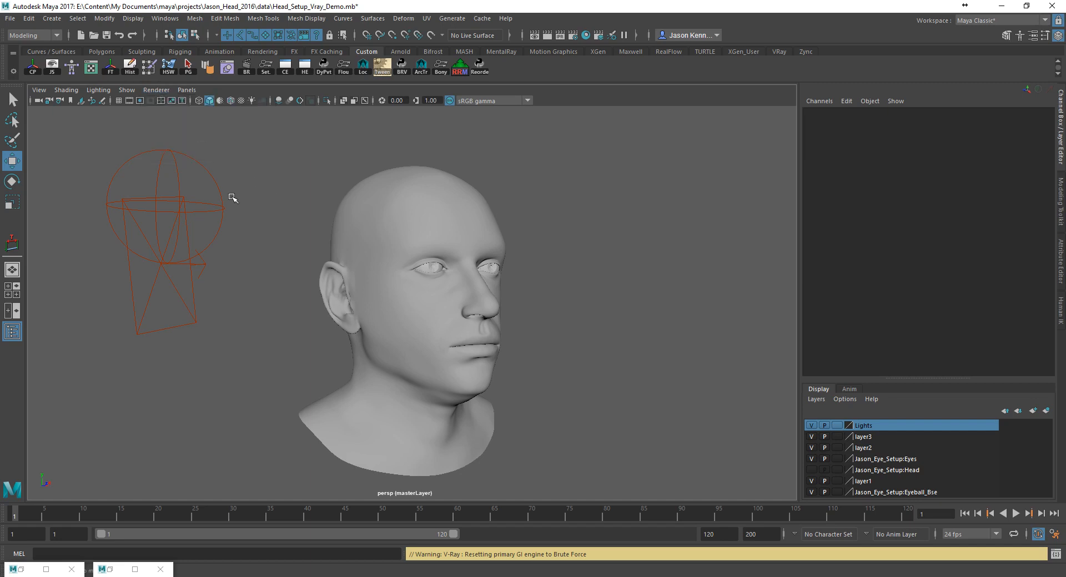
Step: Select the V-Ray dome light beneath the head and rename it VRay_Dome_Light
{"action": "right_click_drag", "start_coordinate": [593, 421], "coordinate": [442, 396], "text": "alt"}
{"action": "middle_click_drag", "start_coordinate": [443, 396], "coordinate": [443, 357], "text": "alt"}
{"action": "right_click_drag", "start_coordinate": [442, 356], "coordinate": [445, 381], "text": "alt"}
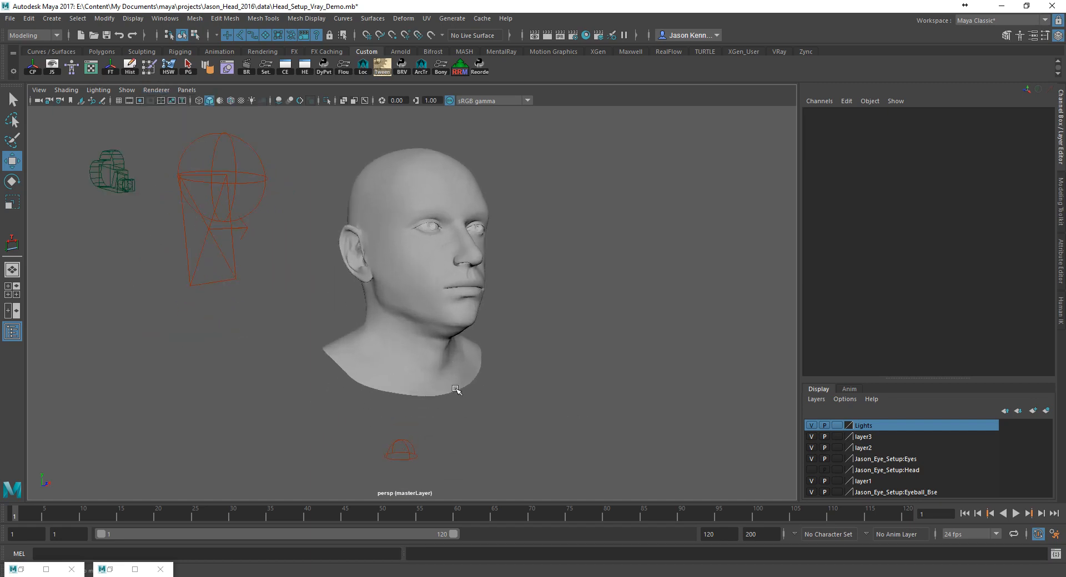
{"action": "left_click_drag", "start_coordinate": [364, 443], "coordinate": [486, 469]}
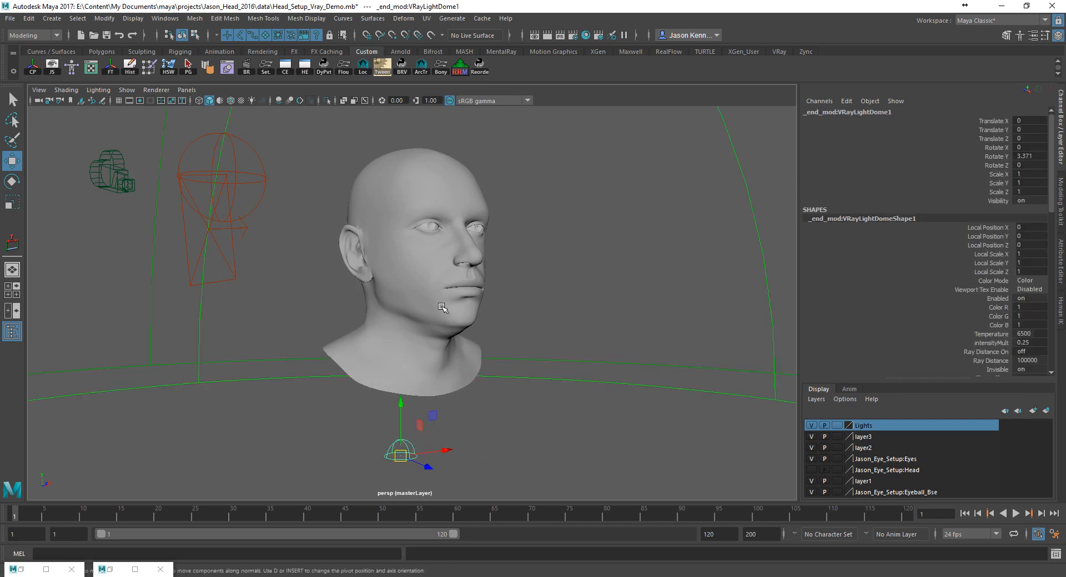
{"action": "double_click", "coordinate": [838, 115]}
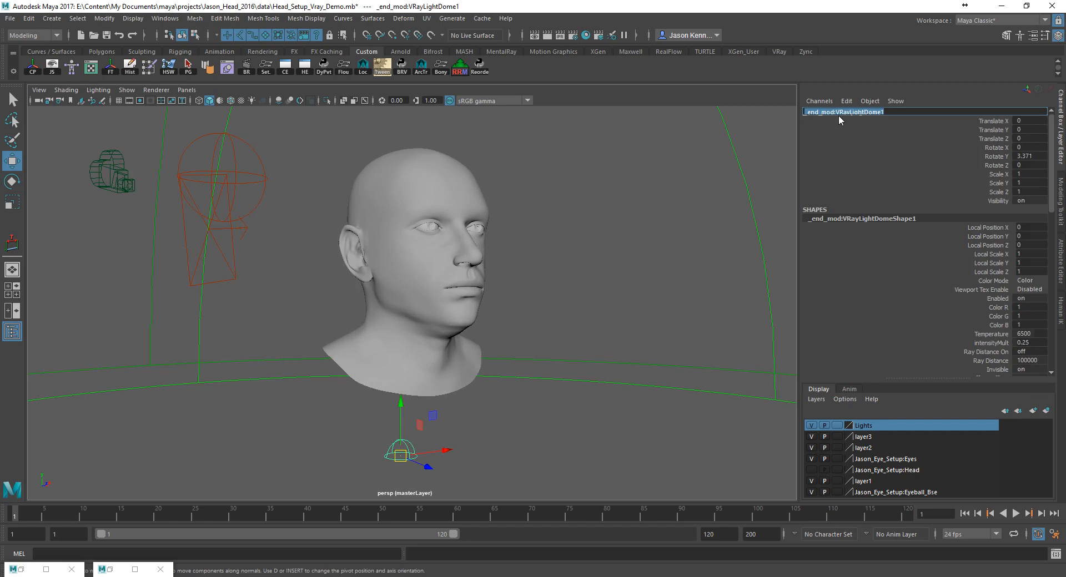
{"action": "type", "text": "D"}
{"action": "type", "text": "Ray_Dome_Light"}
{"action": "key", "text": "Return"}
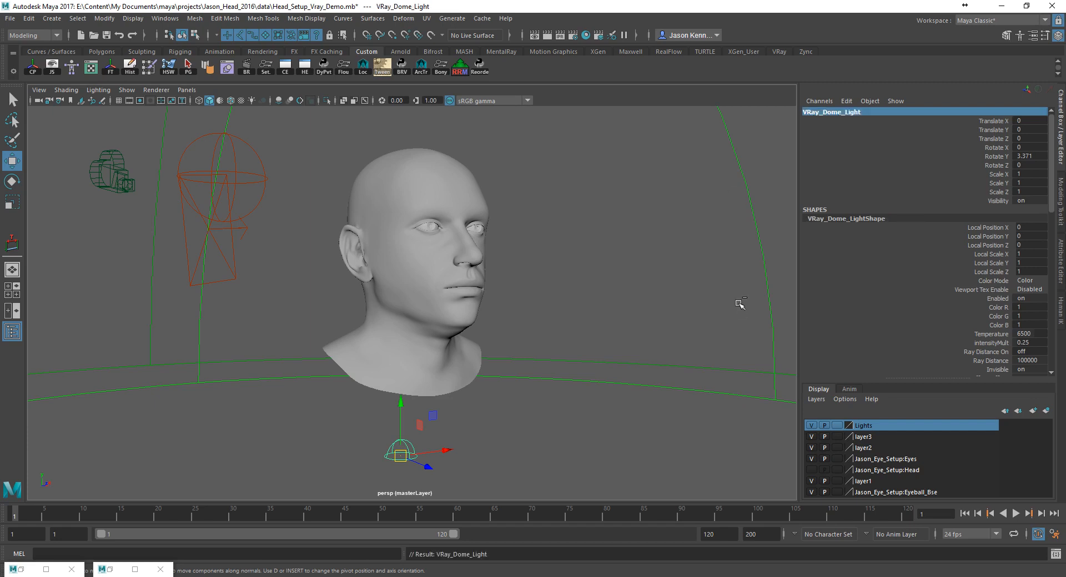
Step: Set the dome light's Show in Viewport option to Texture Only and display its texture in the viewport without the grid
{"action": "key", "text": "ctrl+a"}
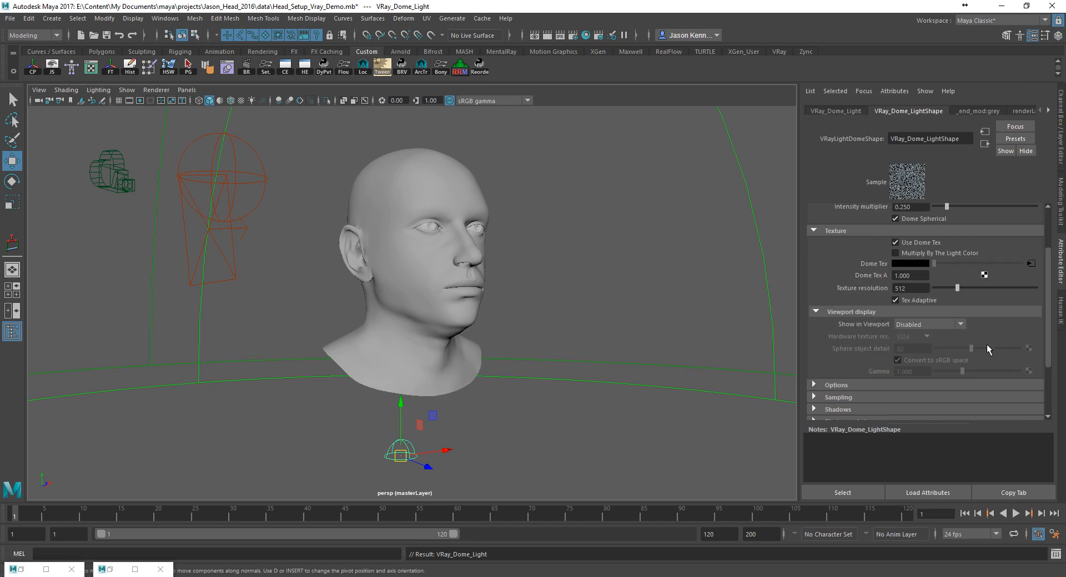
{"action": "left_click", "coordinate": [910, 325]}
{"action": "left_click", "coordinate": [907, 349]}
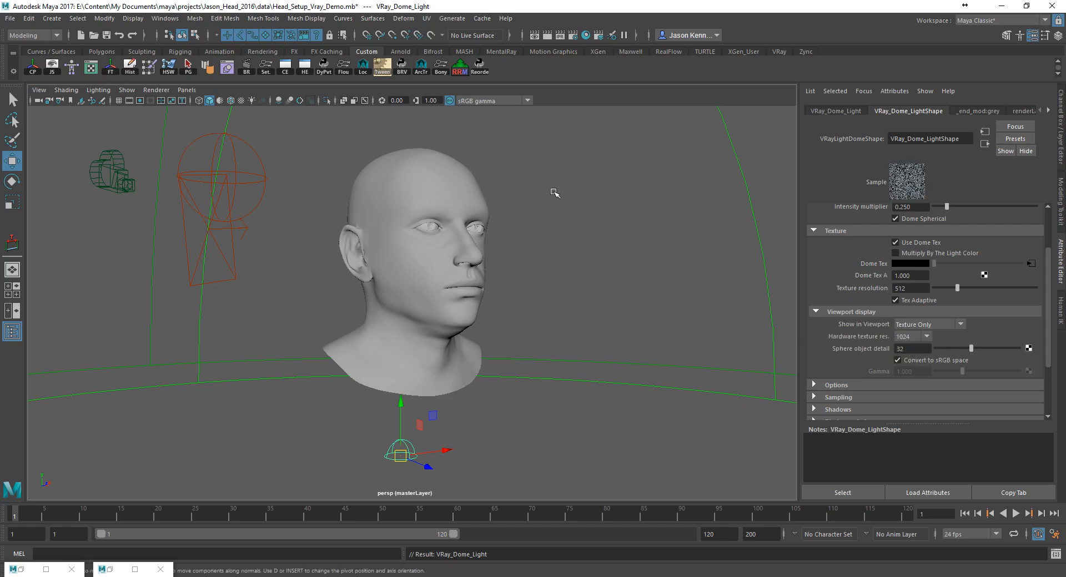
{"action": "left_click", "coordinate": [169, 101]}
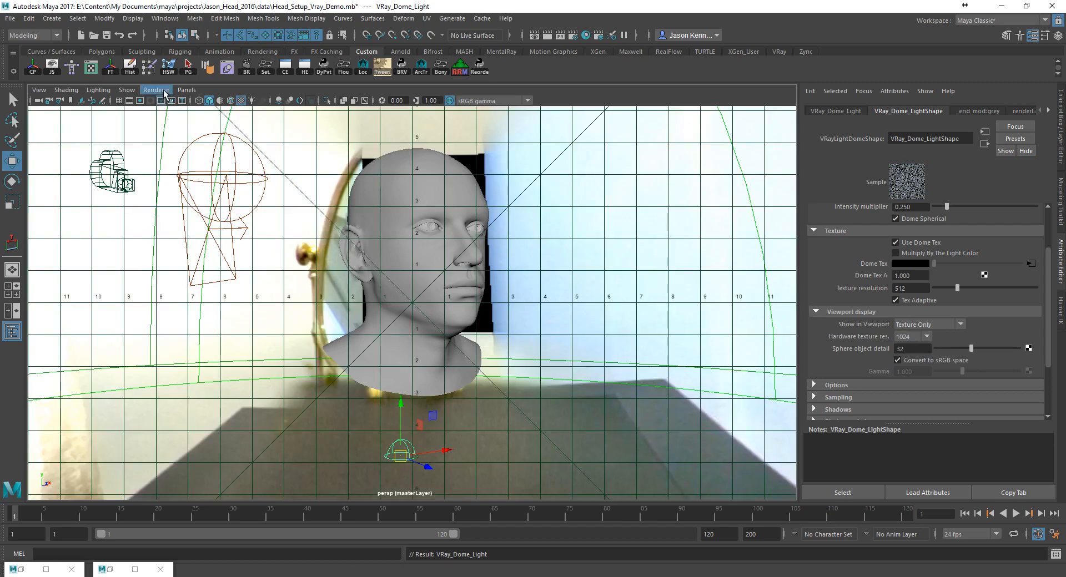
{"action": "left_click", "coordinate": [162, 101]}
Step: Examine the dome light's HDR environment around the head from several angles and distances
{"action": "right_click_drag", "start_coordinate": [666, 240], "coordinate": [376, 237], "text": "alt"}
{"action": "left_click_drag", "start_coordinate": [375, 237], "coordinate": [717, 244], "text": "alt"}
{"action": "right_click_drag", "start_coordinate": [402, 305], "coordinate": [860, 335], "text": "alt"}
{"action": "left_click_drag", "start_coordinate": [525, 282], "coordinate": [563, 295], "text": "alt"}
{"action": "middle_click_drag", "start_coordinate": [567, 333], "coordinate": [574, 371], "text": "alt"}
{"action": "right_click_drag", "start_coordinate": [574, 371], "coordinate": [488, 361], "text": "alt"}
{"action": "left_click_drag", "start_coordinate": [471, 366], "coordinate": [476, 344], "text": "alt"}
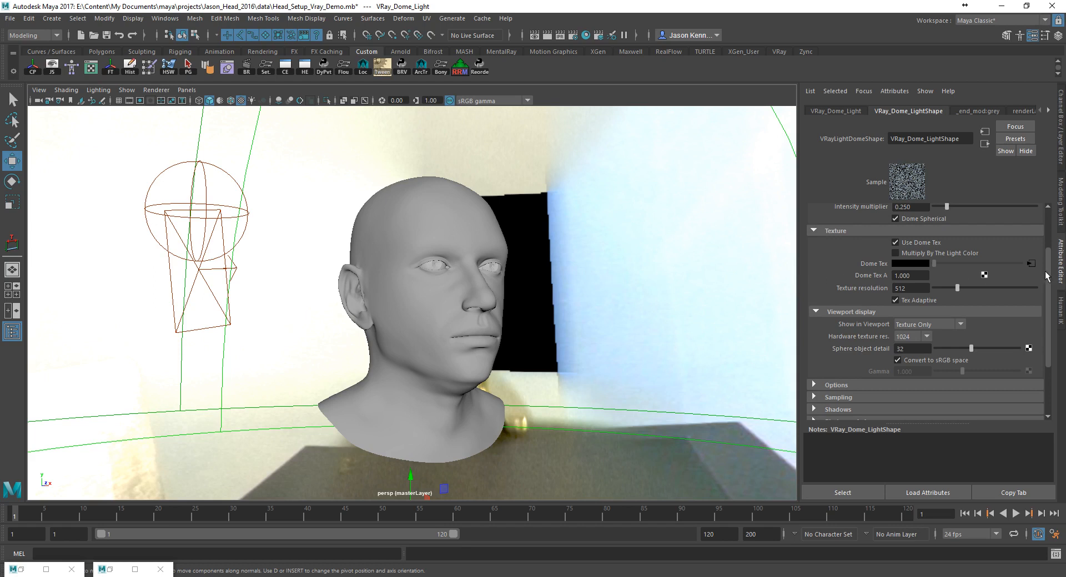
Step: View the panorama_canterbury_hdr.hdr image connected to the dome light's Dome Tex, close it, and check the file node's attributes
{"action": "left_click", "coordinate": [1032, 264]}
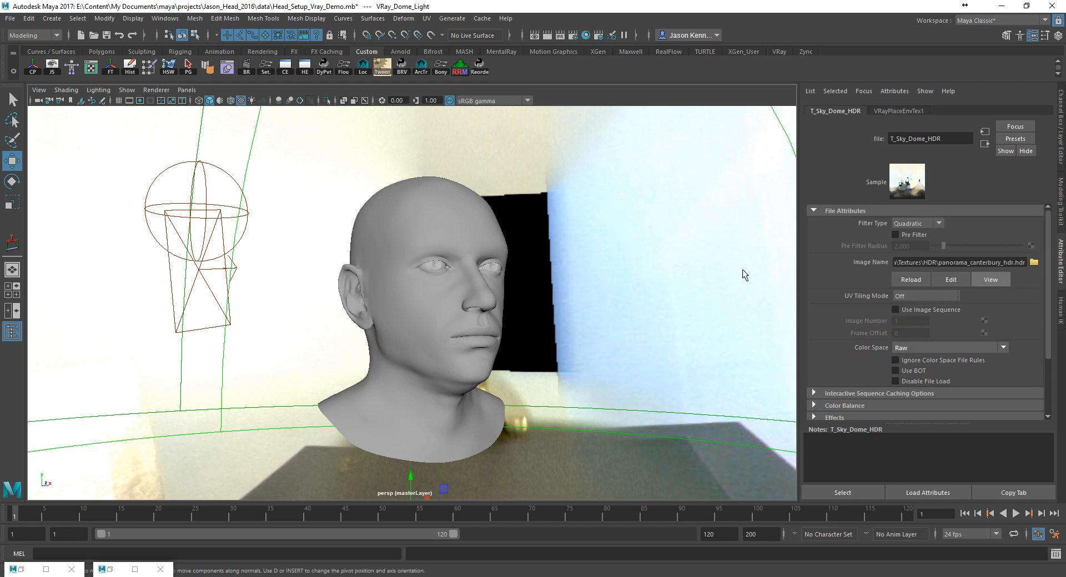
{"action": "left_click", "coordinate": [990, 279]}
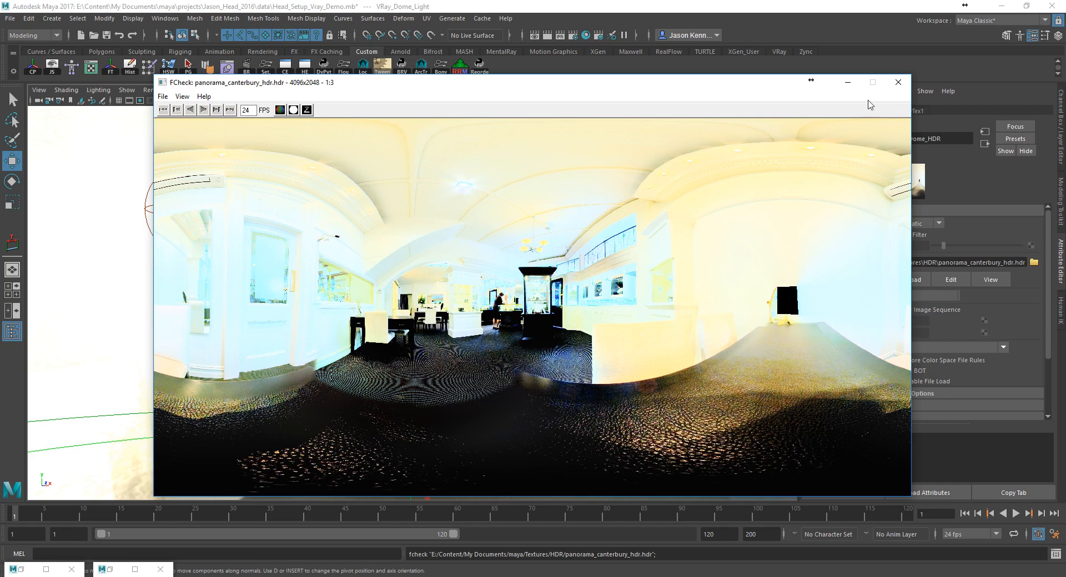
{"action": "left_click", "coordinate": [899, 83]}
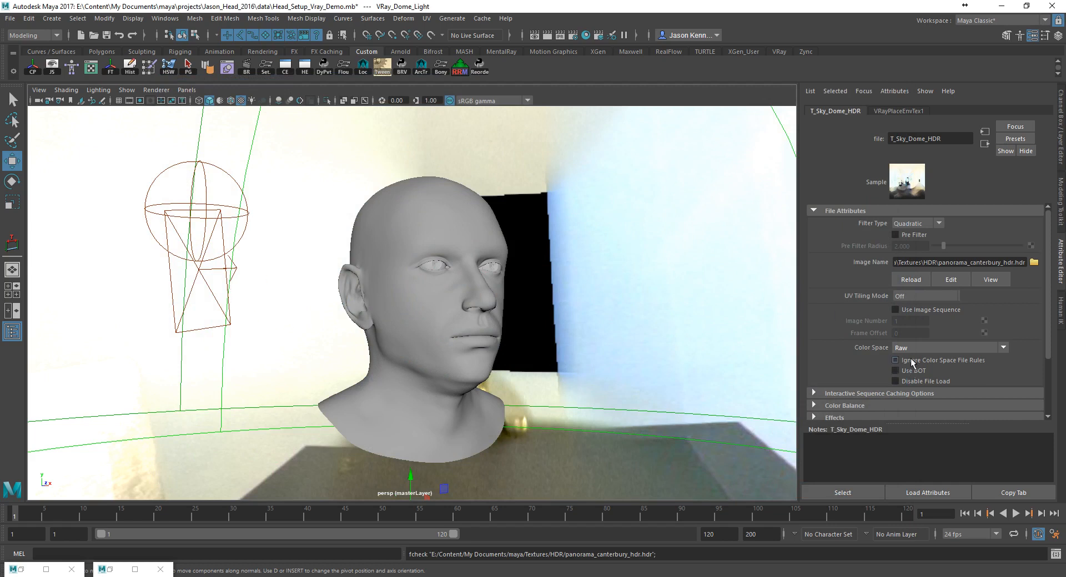
{"action": "scroll", "coordinate": [894, 371], "scroll_direction": "down", "scroll_amount": 2}
{"action": "scroll", "coordinate": [870, 366], "scroll_direction": "down", "scroll_amount": 3}
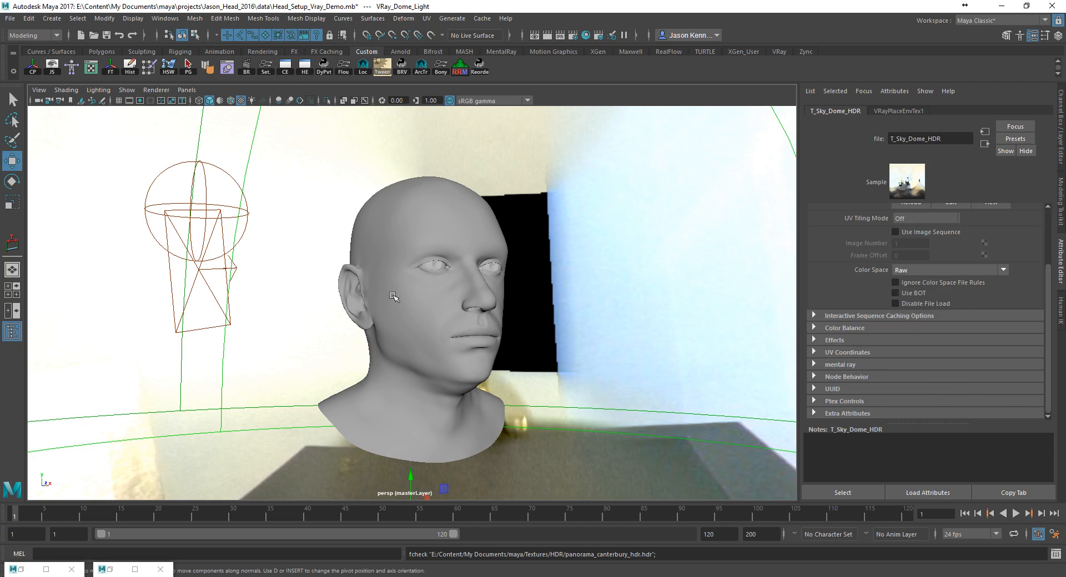
Step: Set the dome light's Show in Viewport option to Disabled and reframe the head
{"action": "middle_click_drag", "start_coordinate": [437, 448], "coordinate": [431, 344], "text": "alt"}
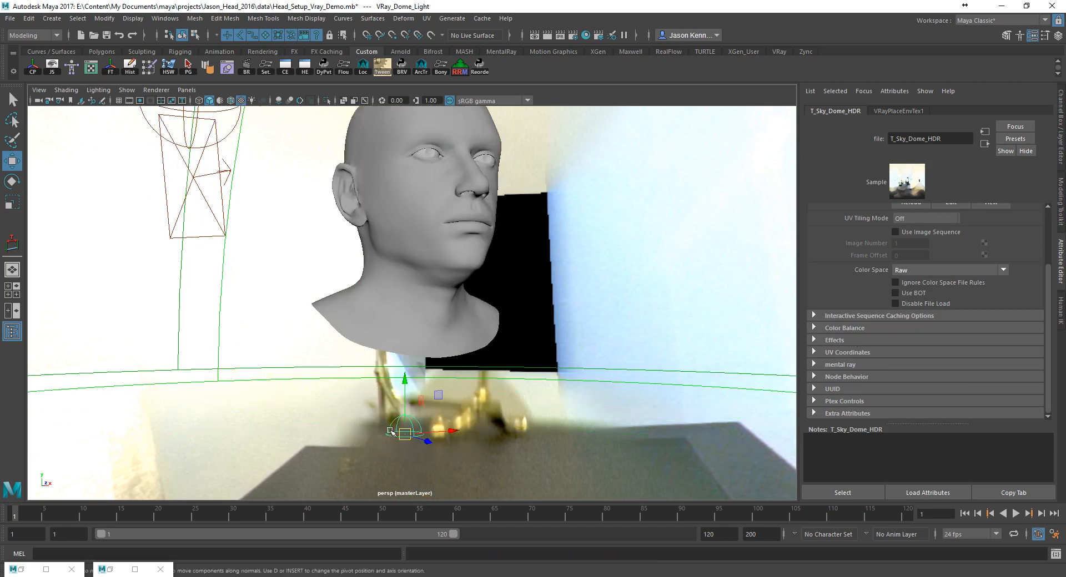
{"action": "left_click", "coordinate": [390, 431]}
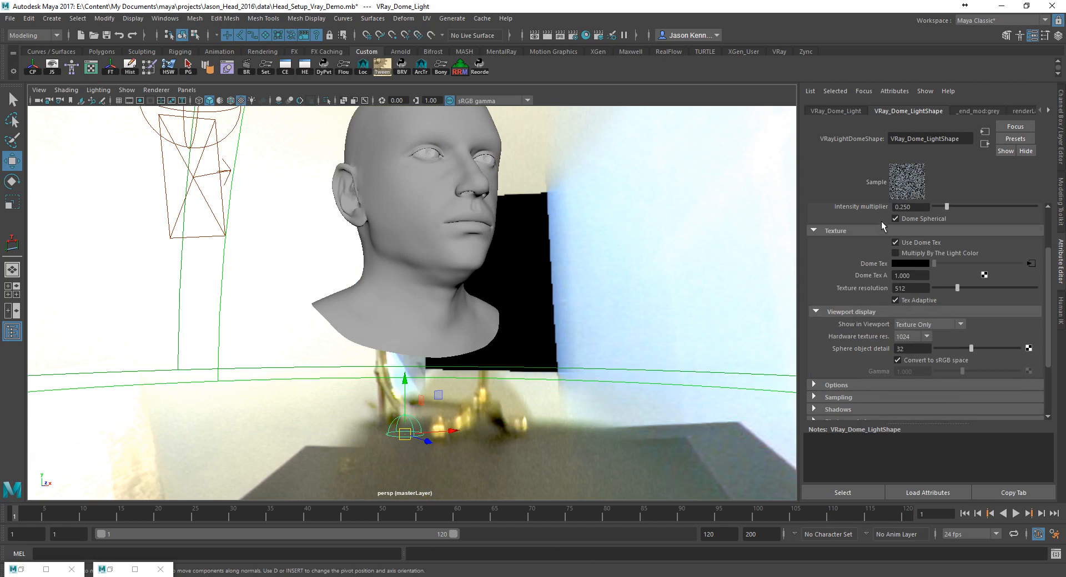
{"action": "scroll", "coordinate": [876, 321], "scroll_direction": "down", "scroll_amount": 3}
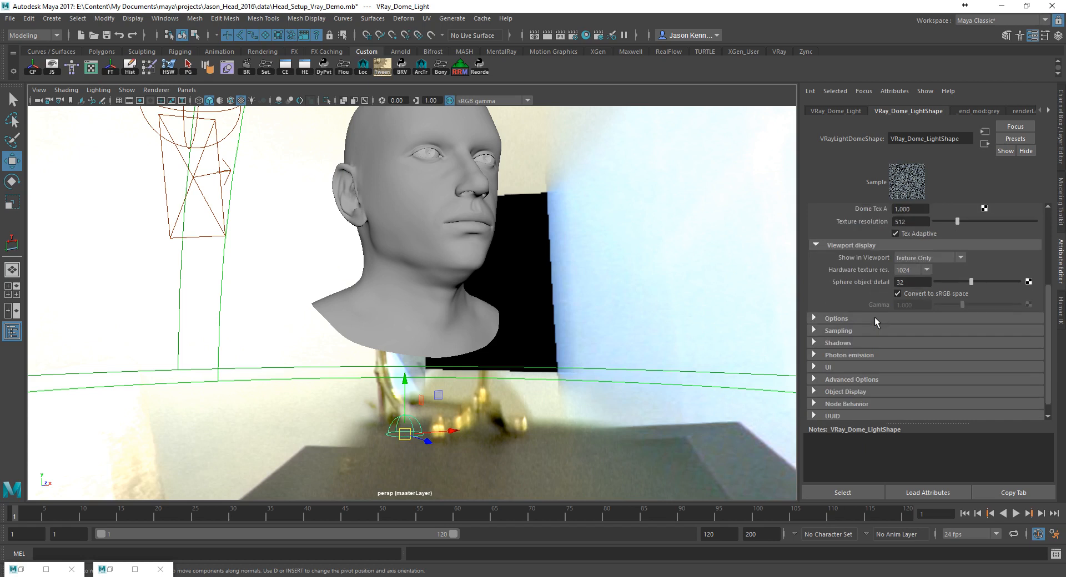
{"action": "scroll", "coordinate": [874, 321], "scroll_direction": "up", "scroll_amount": 2}
{"action": "left_click", "coordinate": [928, 291]}
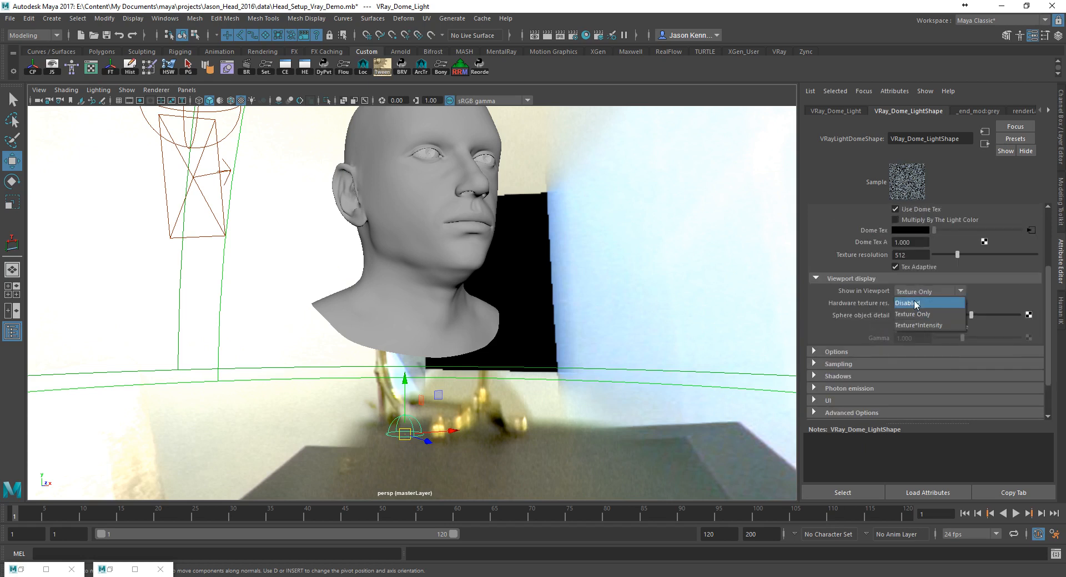
{"action": "left_click", "coordinate": [915, 303]}
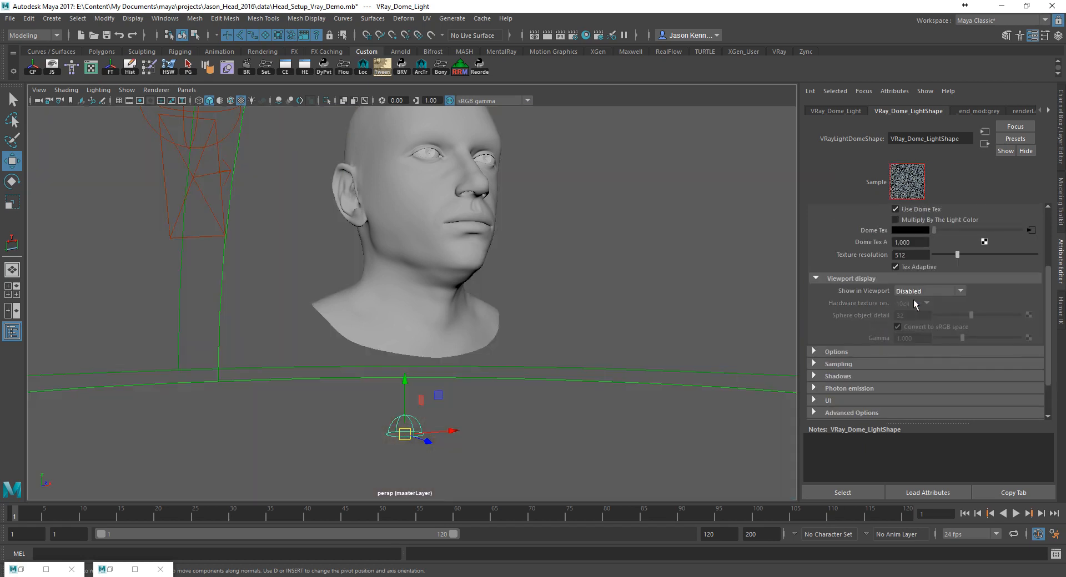
{"action": "left_click_drag", "start_coordinate": [583, 274], "coordinate": [555, 338], "text": "alt"}
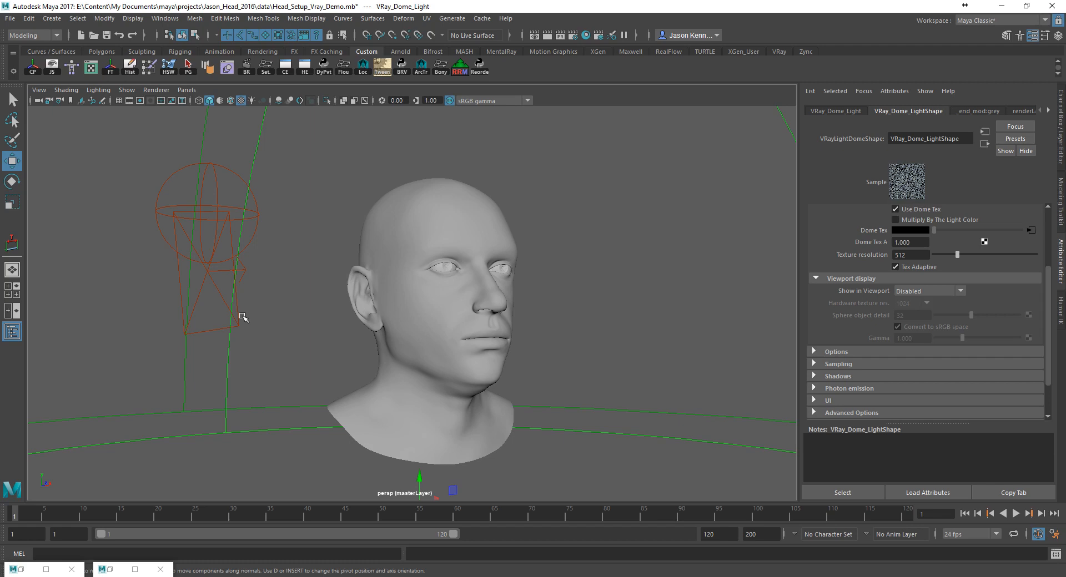
Step: Select the V-Ray rectangle light, view the studio007.hdr image connected to its Rect Tex, and close the image
{"action": "left_click", "coordinate": [215, 330]}
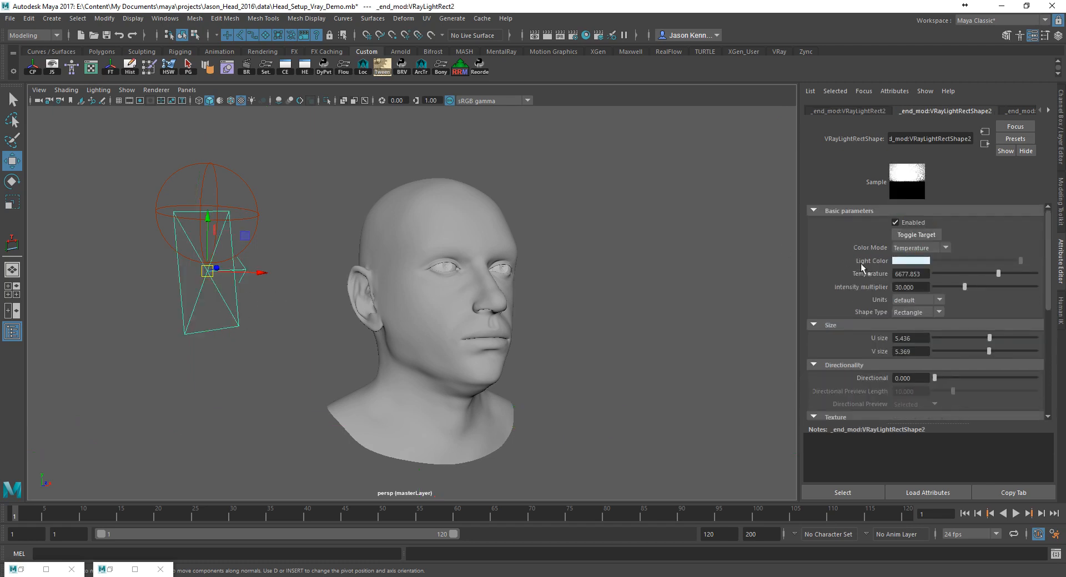
{"action": "scroll", "coordinate": [845, 278], "scroll_direction": "down", "scroll_amount": 3}
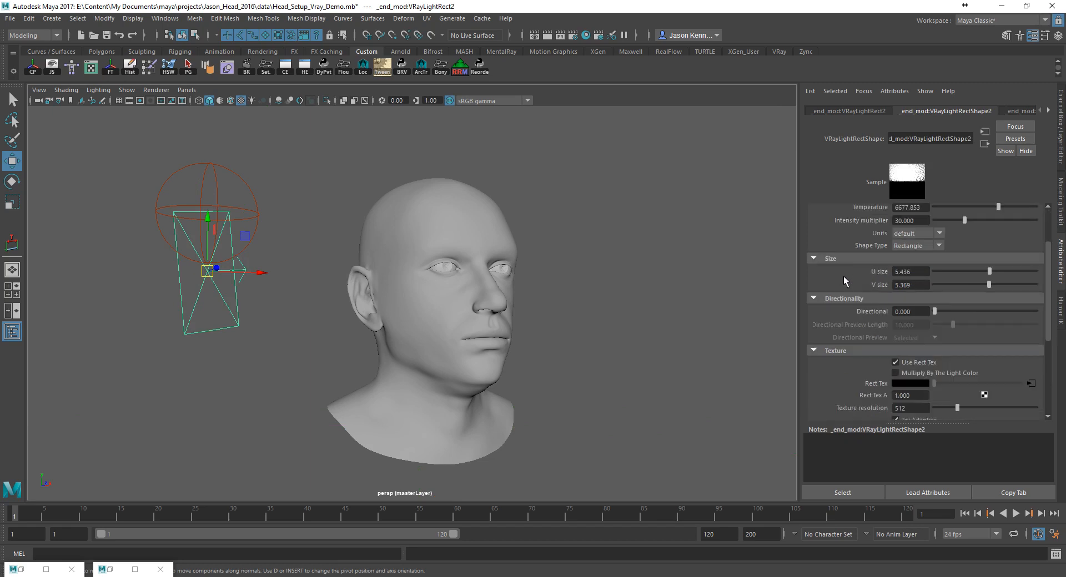
{"action": "left_click", "coordinate": [1031, 383]}
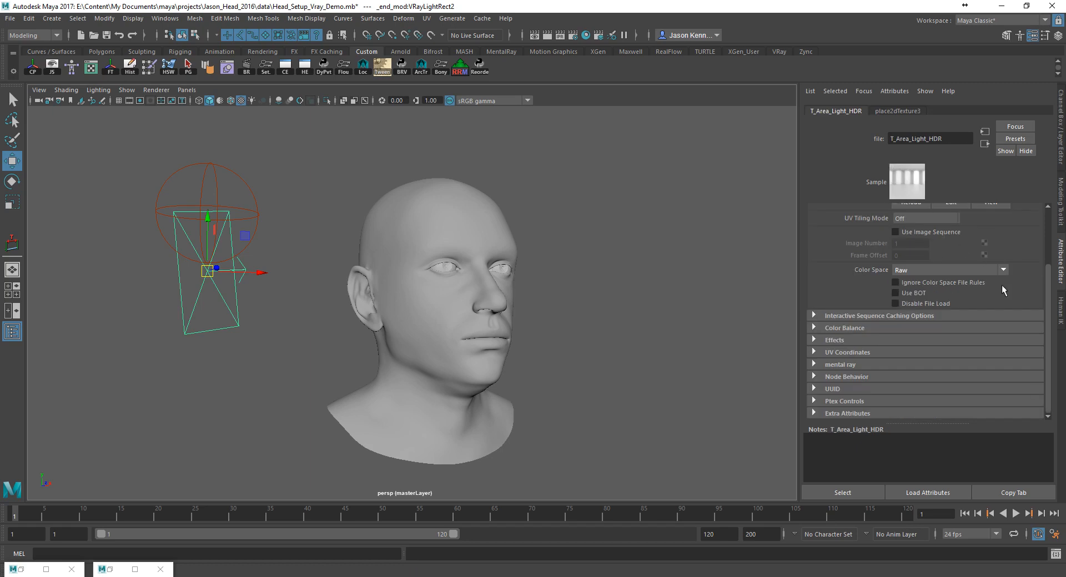
{"action": "scroll", "coordinate": [1000, 286], "scroll_direction": "up", "scroll_amount": 3}
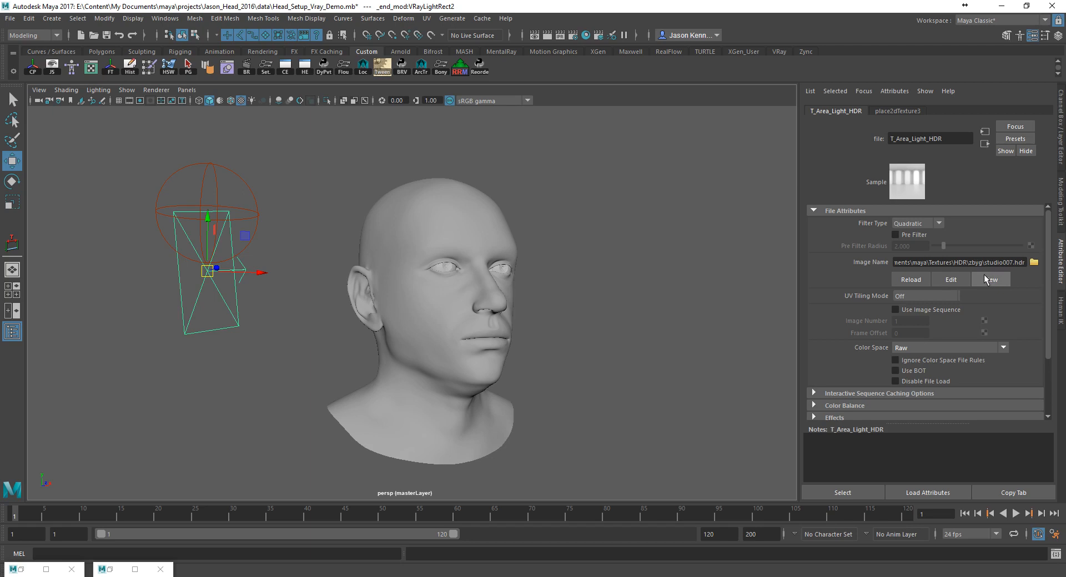
{"action": "left_click", "coordinate": [976, 284]}
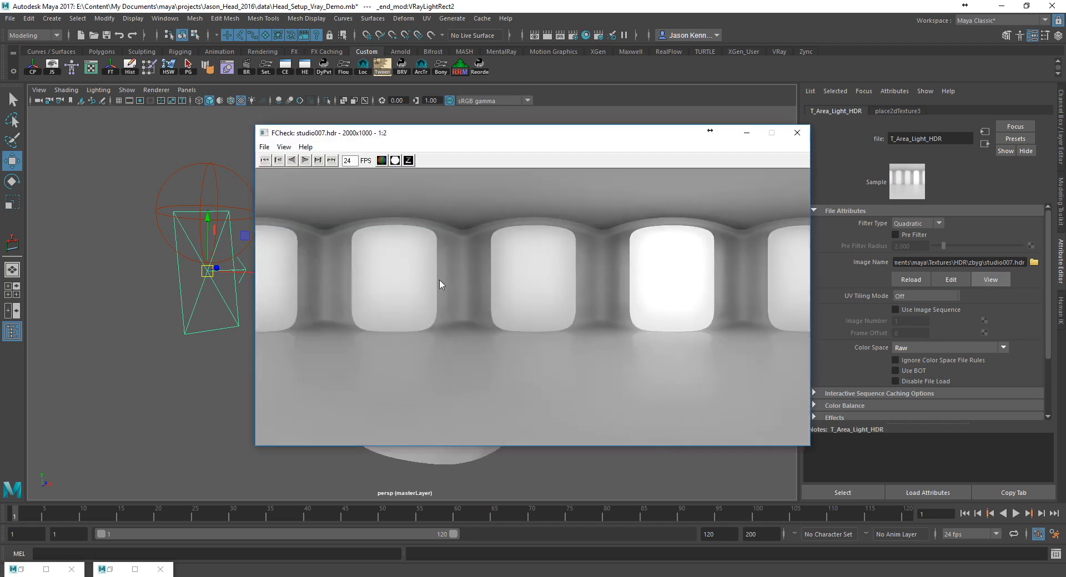
{"action": "left_click_drag", "start_coordinate": [408, 135], "coordinate": [331, 117]}
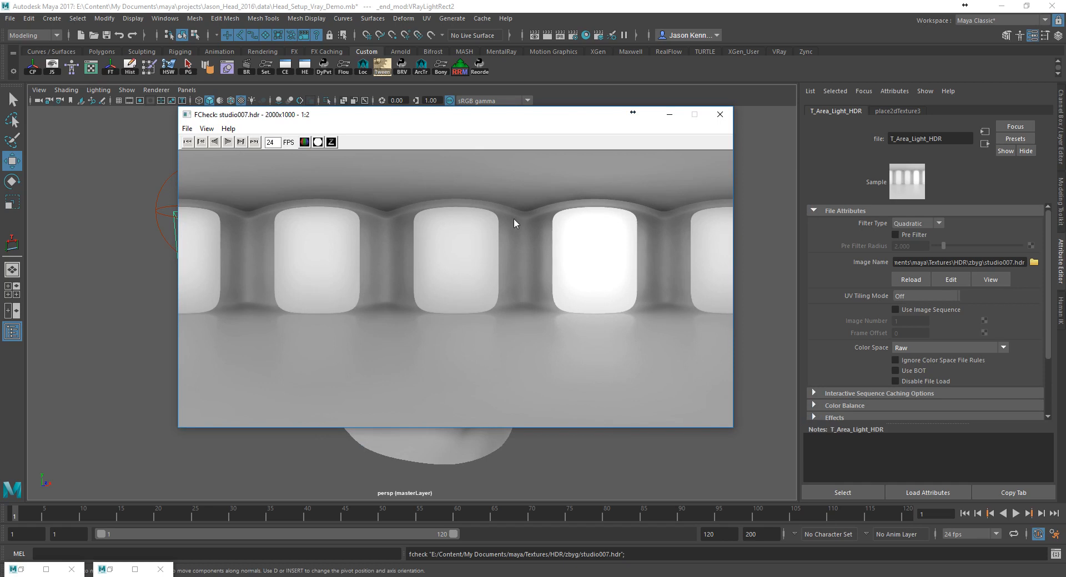
{"action": "left_click", "coordinate": [724, 115]}
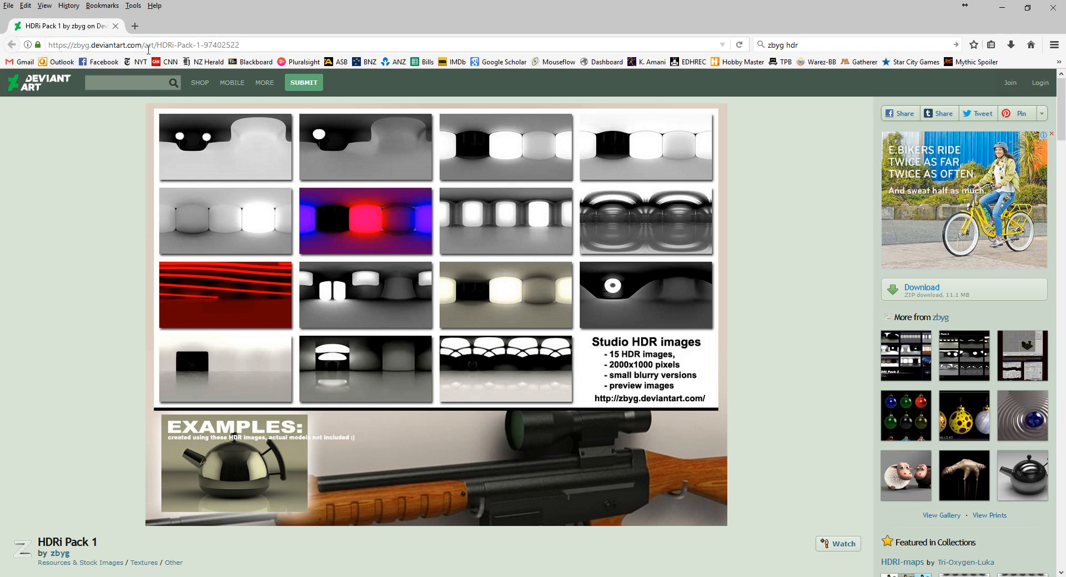
Step: In the web browser, examine the HDRi Pack 1 page on DeviantArt, browse its author's profile, and return to the pack
{"action": "left_click", "coordinate": [271, 45]}
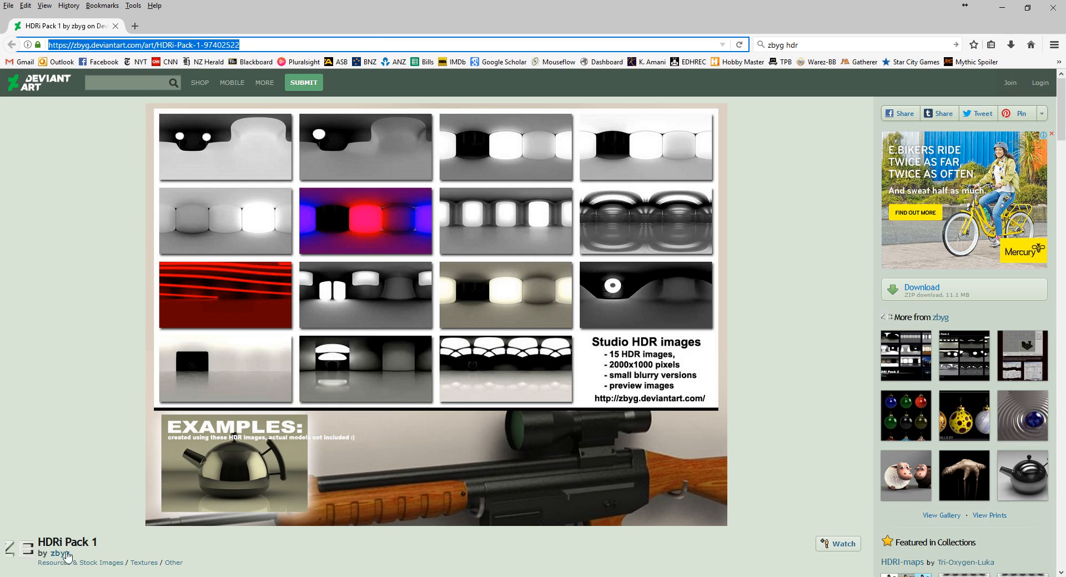
{"action": "left_click", "coordinate": [66, 554]}
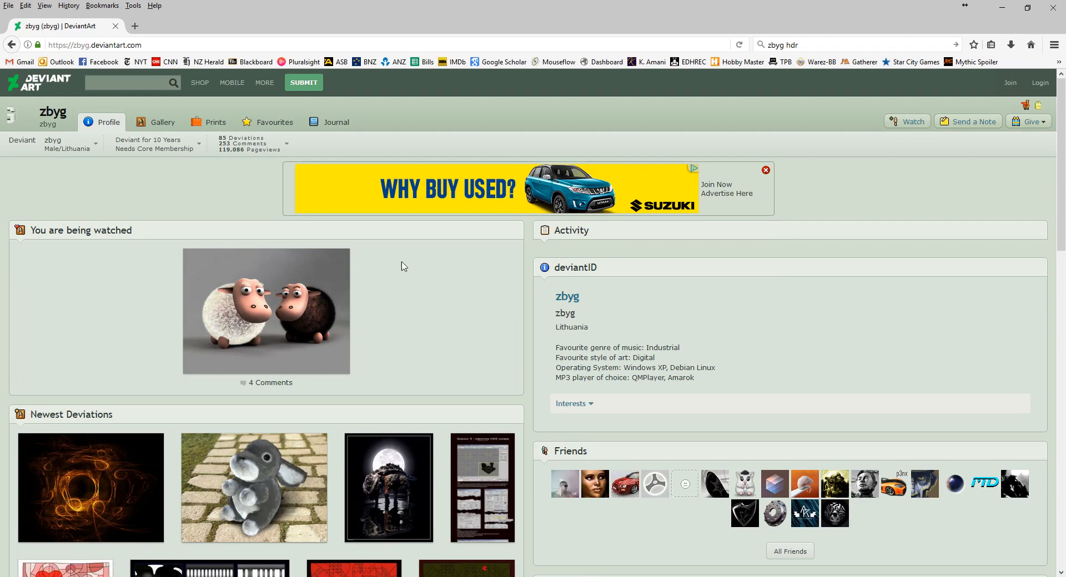
{"action": "scroll", "coordinate": [416, 328], "scroll_direction": "down", "scroll_amount": 4}
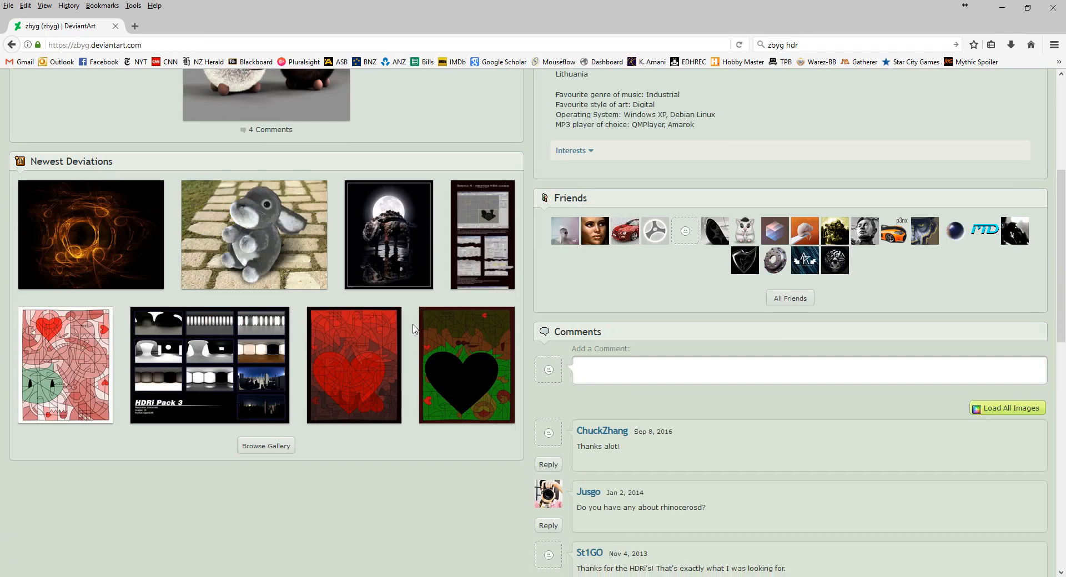
{"action": "scroll", "coordinate": [412, 331], "scroll_direction": "up", "scroll_amount": 4}
{"action": "left_click", "coordinate": [11, 45]}
{"action": "left_click", "coordinate": [800, 46]}
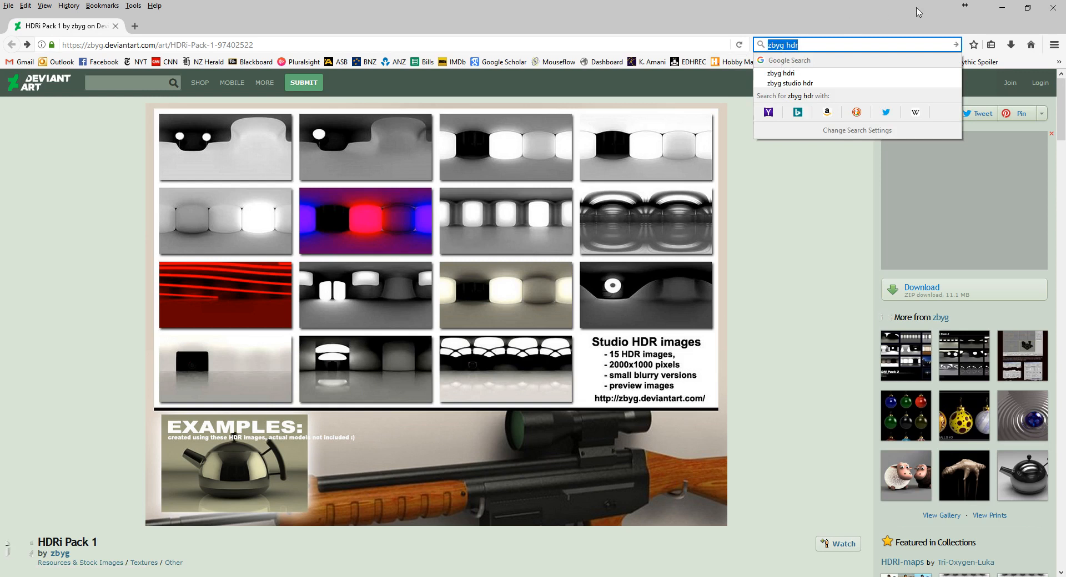
{"action": "left_click", "coordinate": [899, 5]}
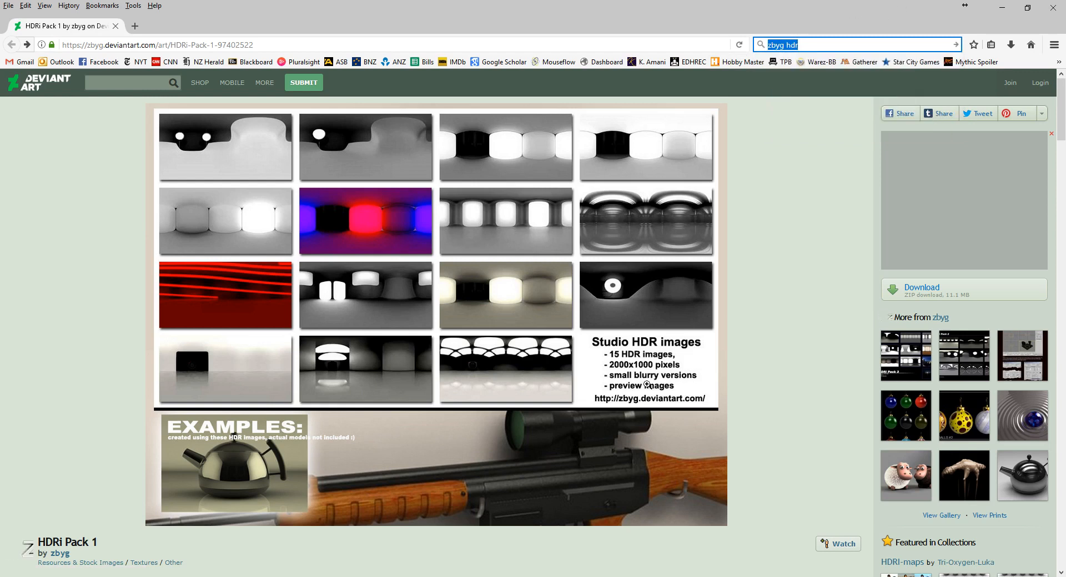
Step: Return from the browser to Maya, select the V-Ray sphere light beside the head, and review its shape attributes
{"action": "scroll", "coordinate": [619, 383], "scroll_direction": "down", "scroll_amount": 5}
{"action": "scroll", "coordinate": [626, 372], "scroll_direction": "up", "scroll_amount": 5}
{"action": "left_click", "coordinate": [1003, 8]}
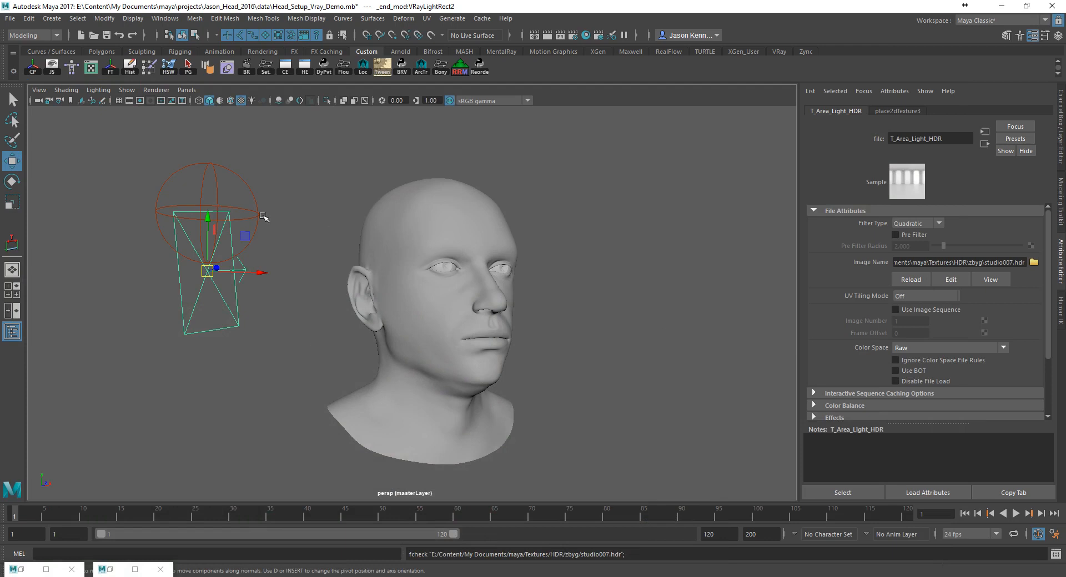
{"action": "left_click", "coordinate": [214, 180]}
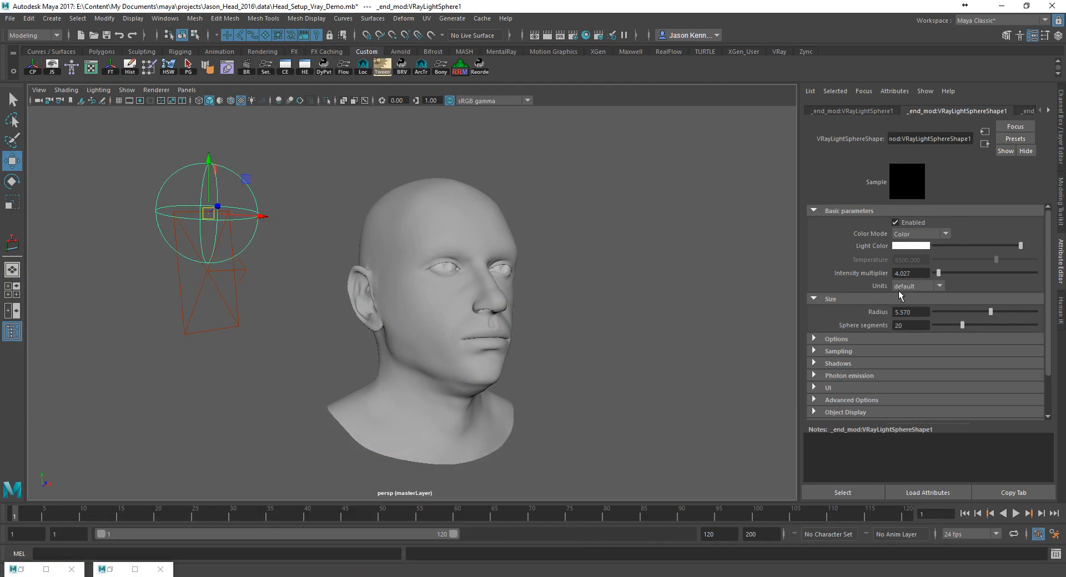
{"action": "scroll", "coordinate": [898, 291], "scroll_direction": "down", "scroll_amount": 3}
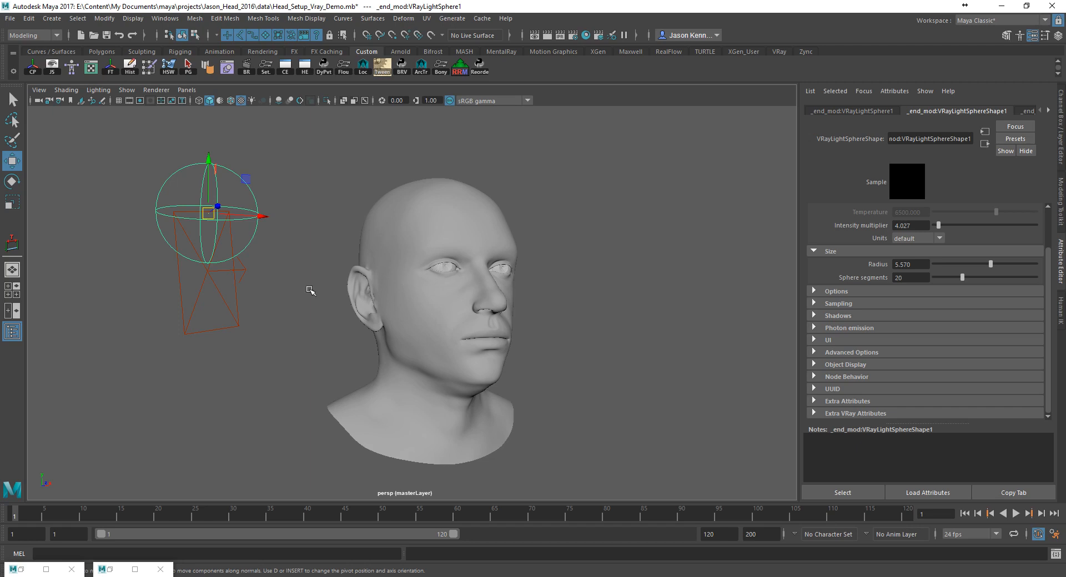
Step: Select the R_Cornea mesh on the head's right eye and examine it close up
{"action": "right_click_drag", "start_coordinate": [289, 288], "coordinate": [535, 241], "text": "alt"}
{"action": "middle_click_drag", "start_coordinate": [535, 240], "coordinate": [461, 377], "text": "alt"}
{"action": "right_click_drag", "start_coordinate": [460, 377], "coordinate": [552, 328], "text": "alt"}
{"action": "left_click", "coordinate": [536, 317]}
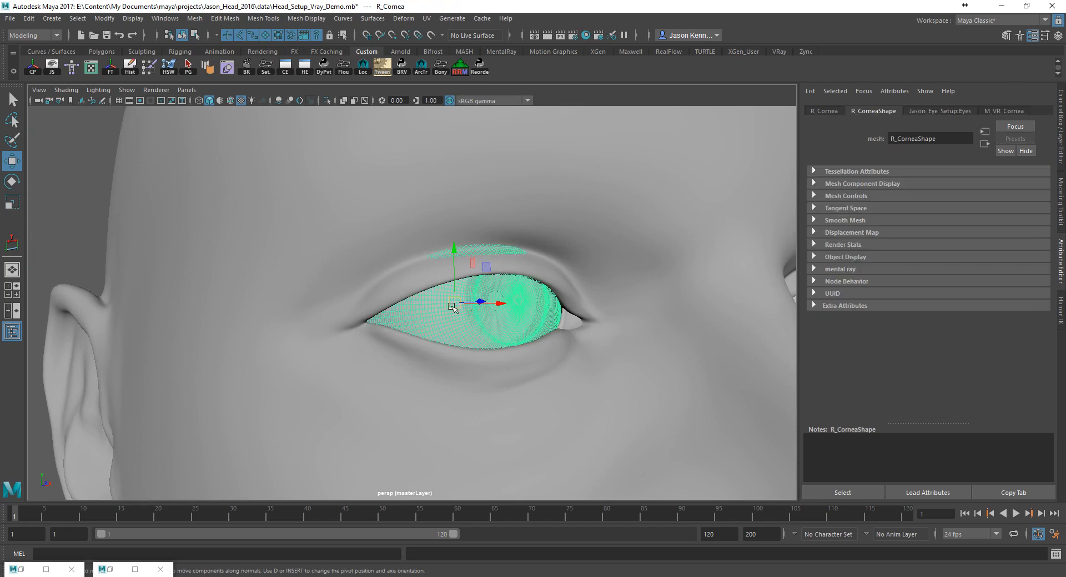
{"action": "right_click_drag", "start_coordinate": [477, 312], "coordinate": [544, 333], "text": "alt"}
{"action": "middle_click_drag", "start_coordinate": [581, 324], "coordinate": [501, 319], "text": "alt"}
{"action": "left_click_drag", "start_coordinate": [481, 314], "coordinate": [498, 314], "text": "alt"}
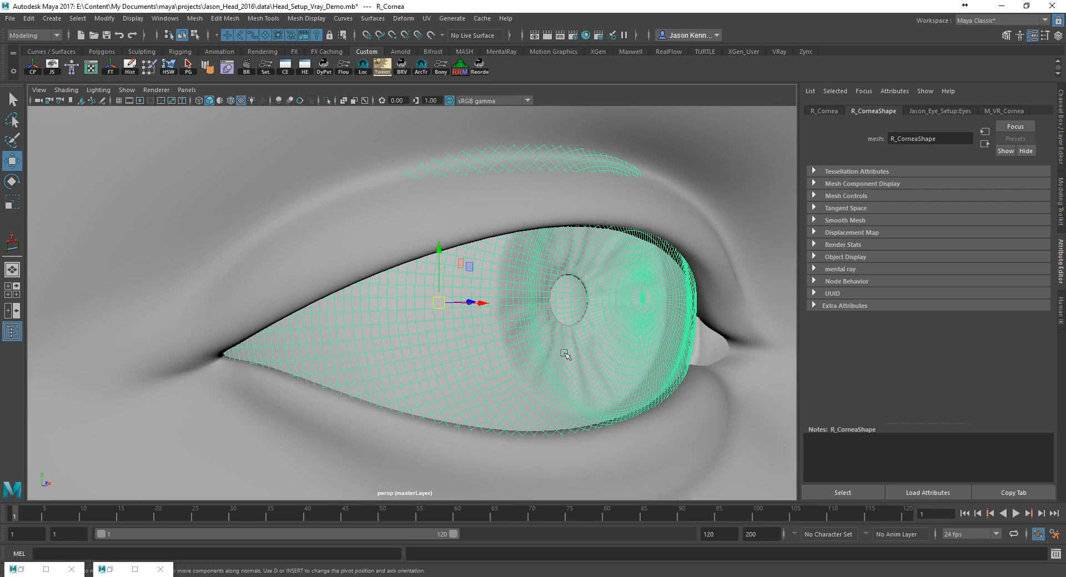
Step: Add the eyeball behind the right cornea to the selection and leave the head mesh out of it
{"action": "left_click_drag", "start_coordinate": [562, 300], "coordinate": [572, 312]}
{"action": "left_click", "coordinate": [577, 329], "text": "shift"}
{"action": "left_click", "coordinate": [579, 281], "text": "shift"}
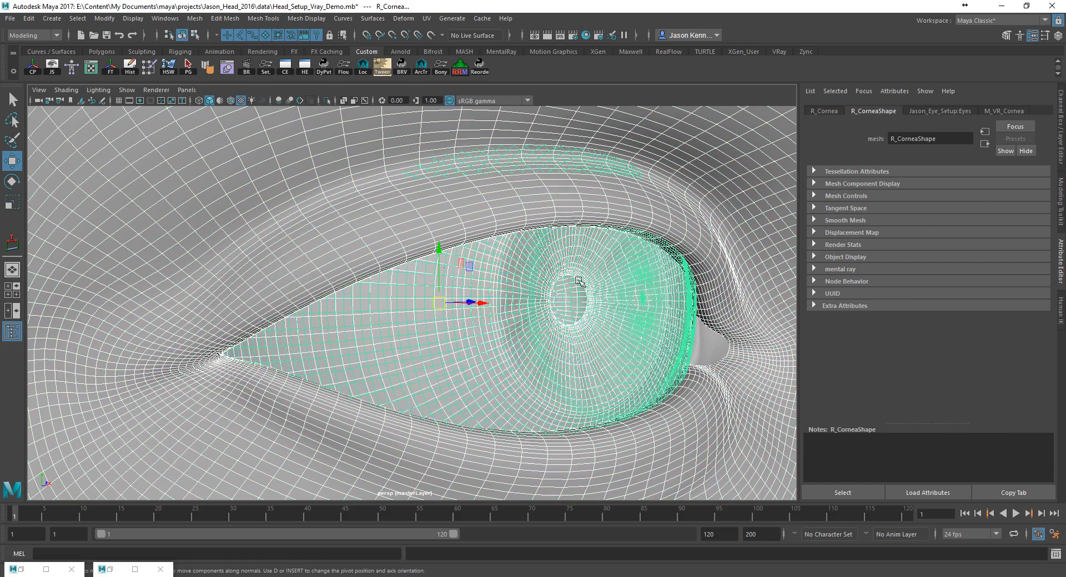
{"action": "left_click", "coordinate": [505, 198], "text": "shift"}
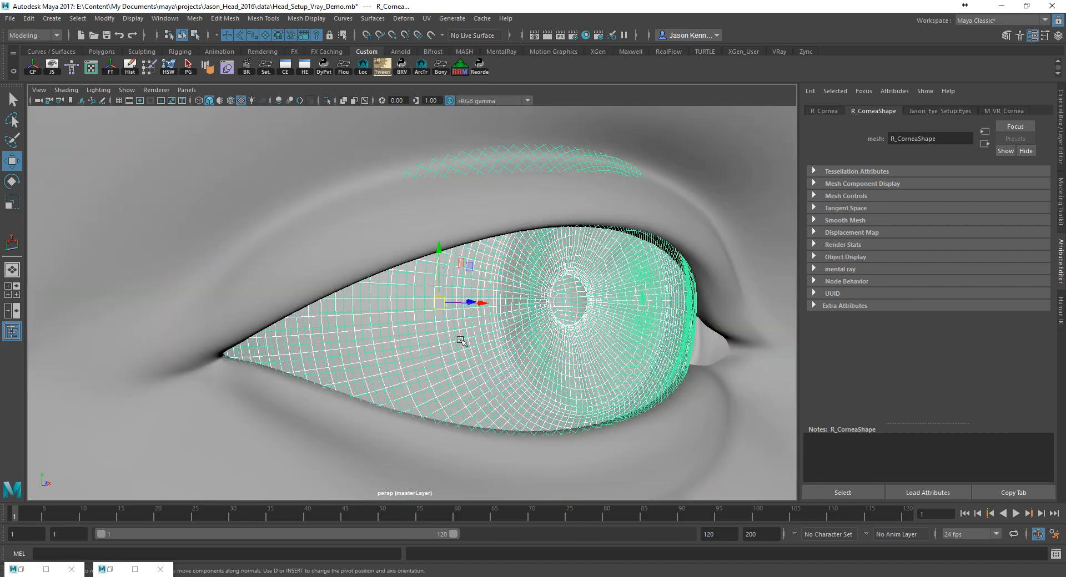
Step: Select only the head mesh and frame the whole head in the viewport
{"action": "left_click", "coordinate": [481, 359]}
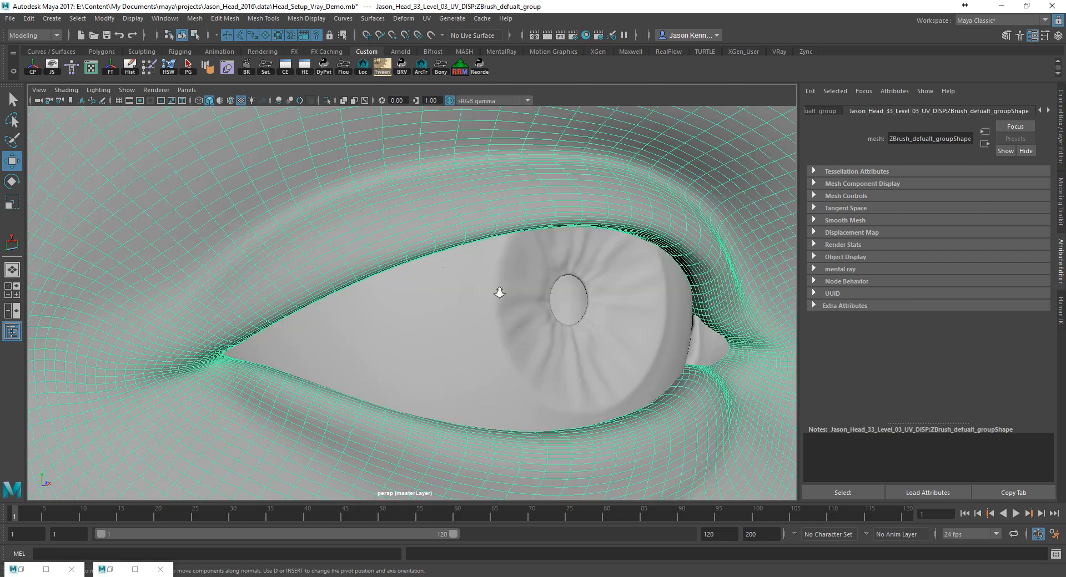
{"action": "key", "text": "f"}
{"action": "scroll", "coordinate": [403, 219], "scroll_direction": "up", "scroll_amount": 3}
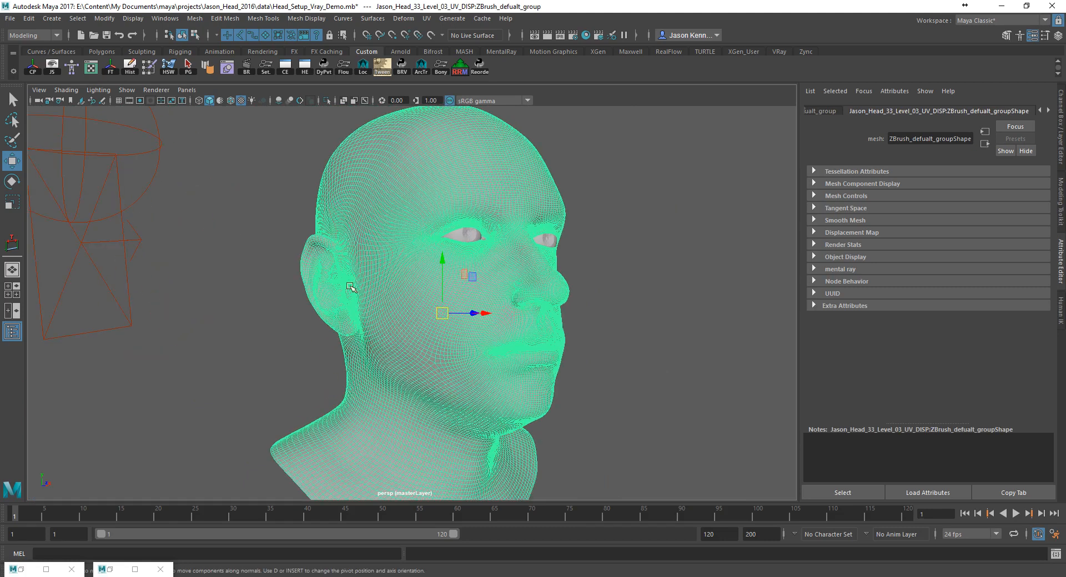
{"action": "scroll", "coordinate": [307, 305], "scroll_direction": "down", "scroll_amount": 3}
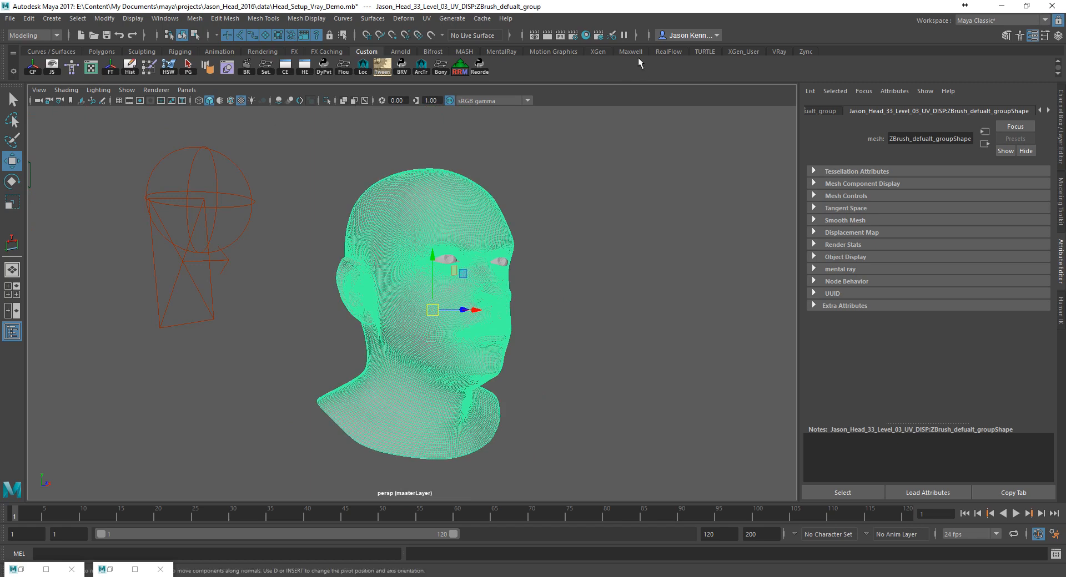
Step: Open the Hypershade, enlarge its material swatches and browser area, and select the M_VR_Cornea material to review its settings
{"action": "left_click", "coordinate": [586, 35]}
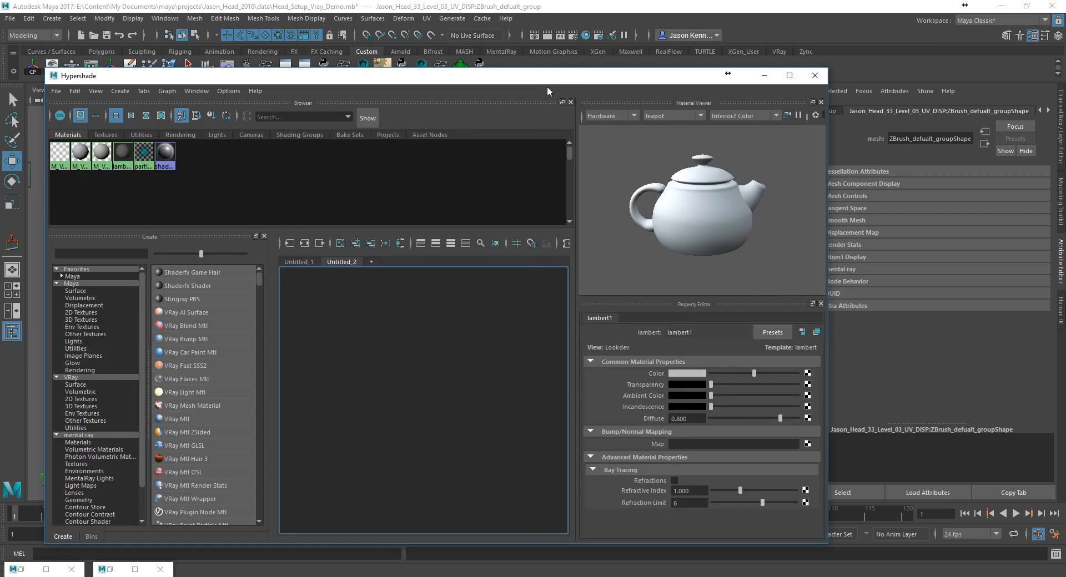
{"action": "left_click_drag", "start_coordinate": [340, 76], "coordinate": [462, 50]}
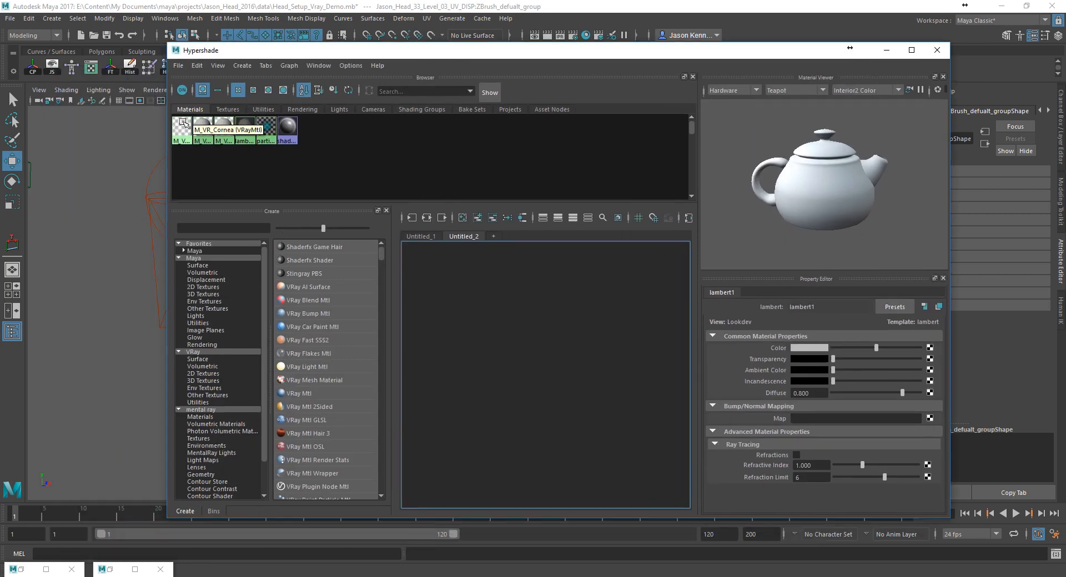
{"action": "right_click_drag", "start_coordinate": [331, 181], "coordinate": [523, 198], "text": "alt"}
{"action": "right_click_drag", "start_coordinate": [365, 167], "coordinate": [539, 180], "text": "alt"}
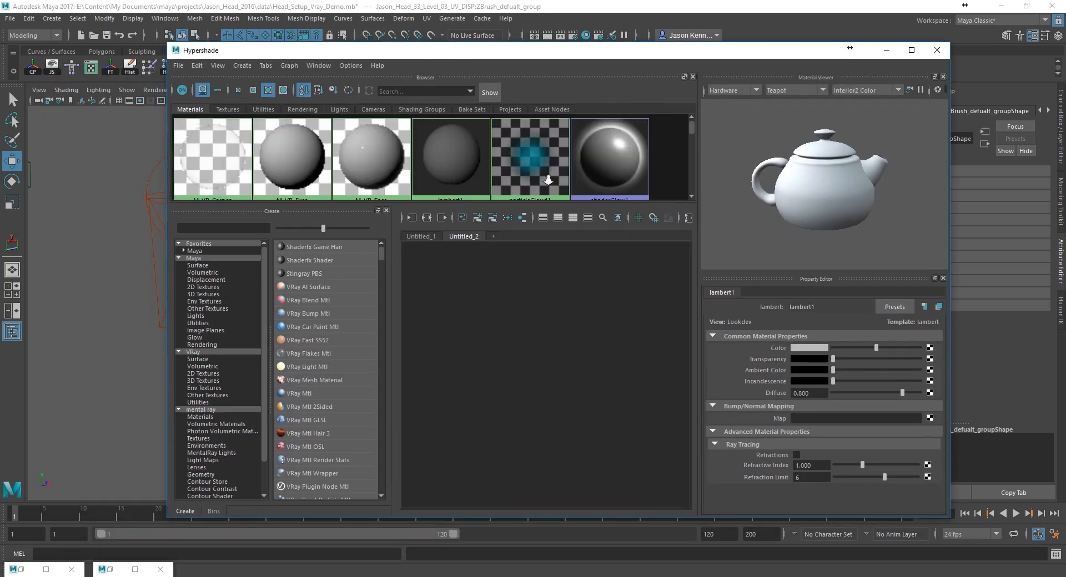
{"action": "left_click", "coordinate": [208, 155]}
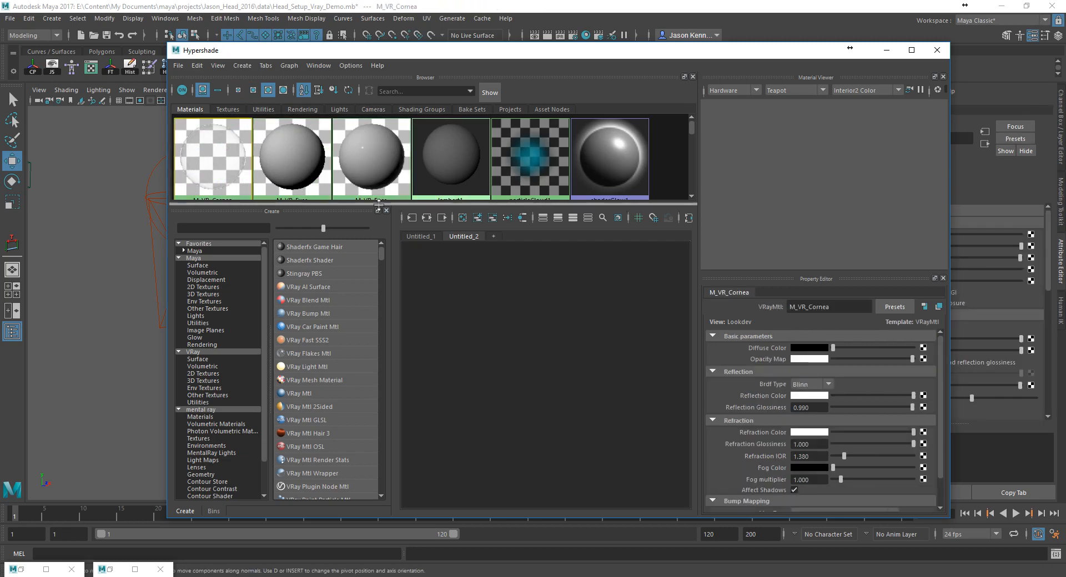
{"action": "left_click_drag", "start_coordinate": [389, 205], "coordinate": [344, 316]}
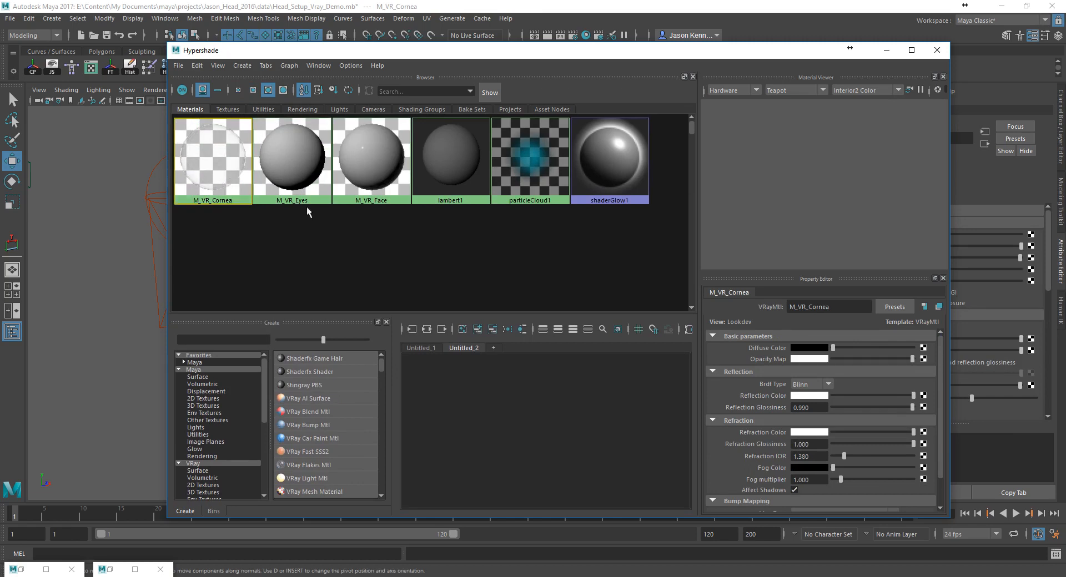
Step: Select the M_VR_Eyes material and review its diffuse, reflection, refraction and bump settings
{"action": "left_click", "coordinate": [283, 169]}
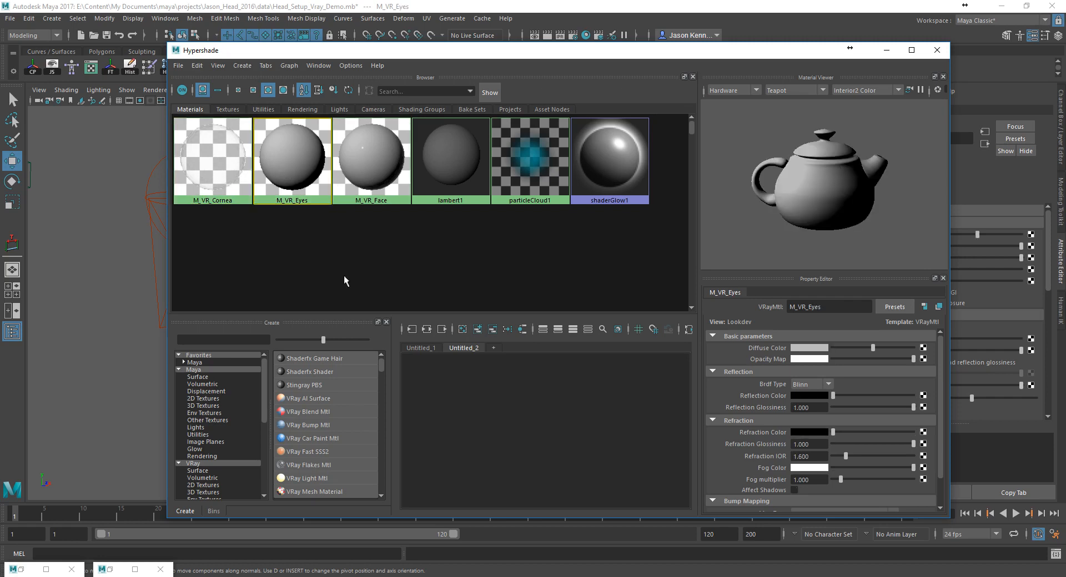
{"action": "left_click_drag", "start_coordinate": [346, 314], "coordinate": [328, 232]}
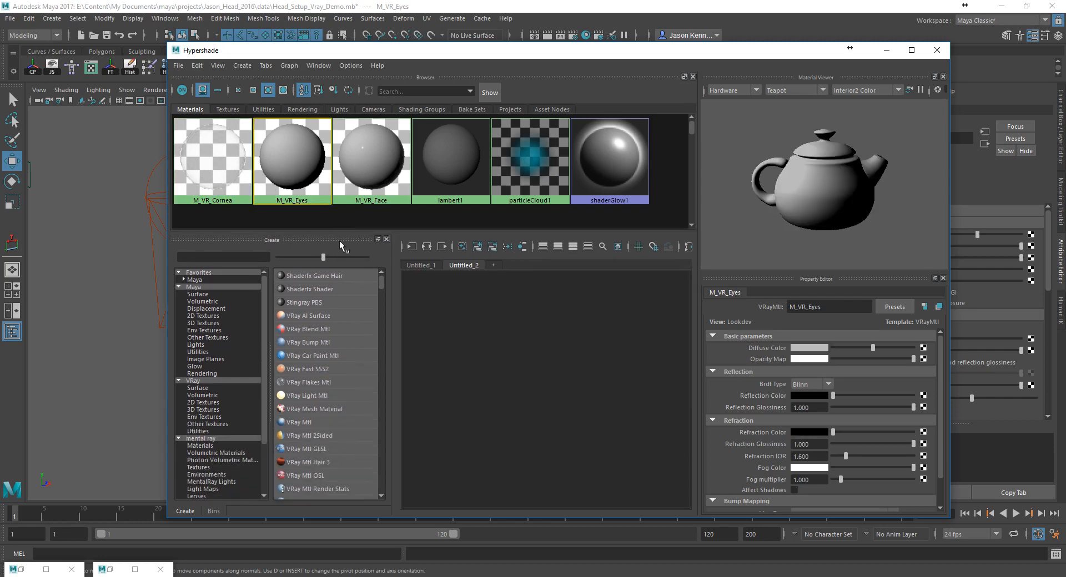
{"action": "scroll", "coordinate": [205, 416], "scroll_direction": "down", "scroll_amount": 3}
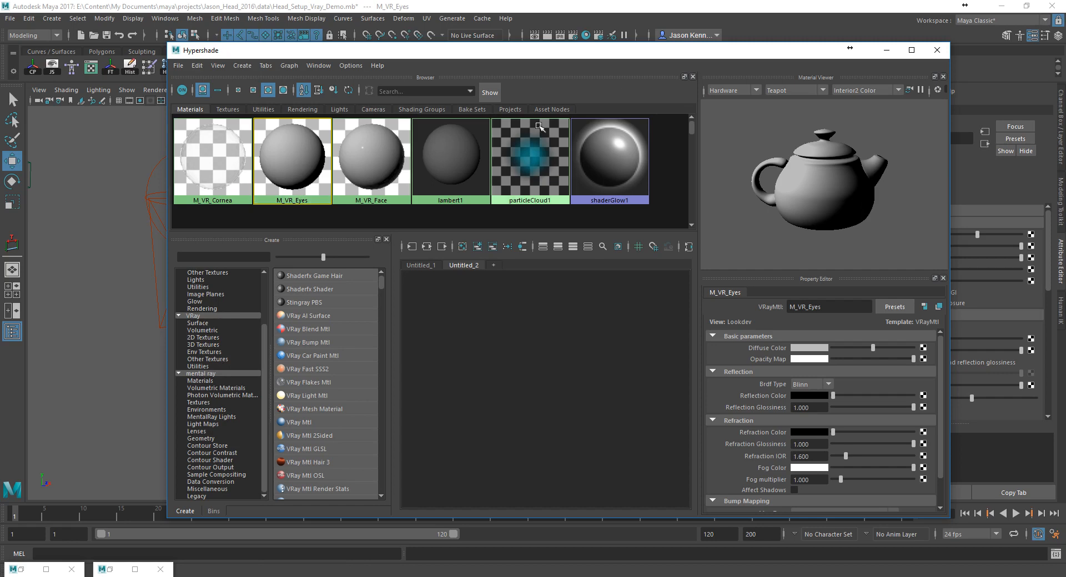
{"action": "left_click_drag", "start_coordinate": [705, 56], "coordinate": [587, 30]}
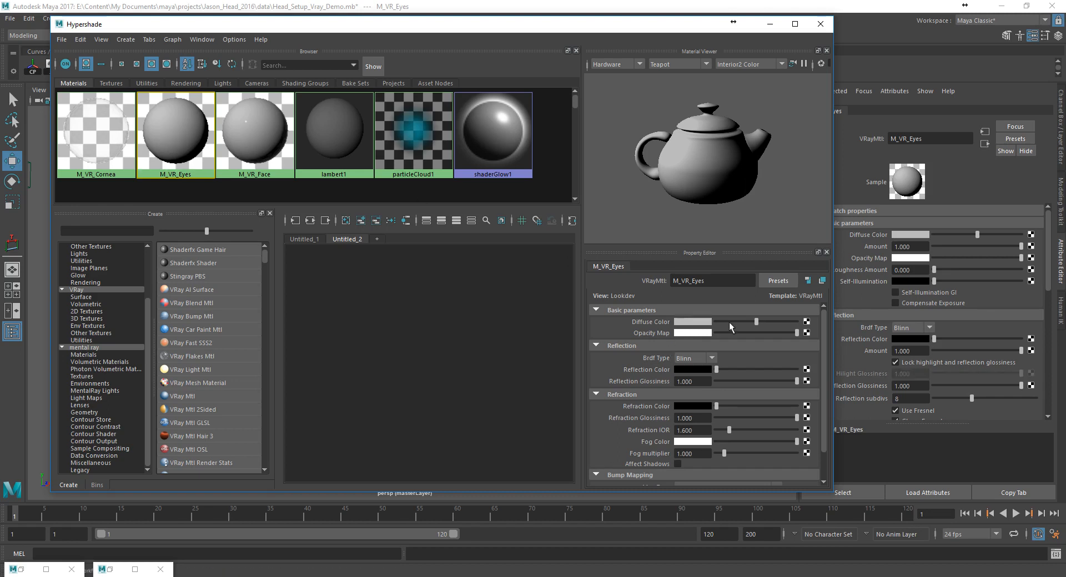
{"action": "scroll", "coordinate": [671, 426], "scroll_direction": "down", "scroll_amount": 1}
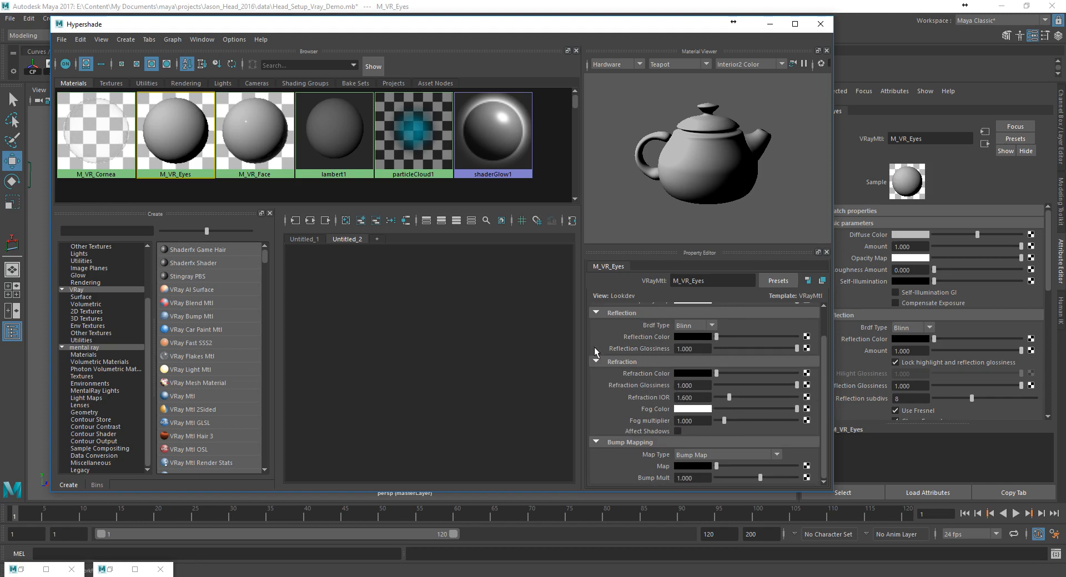
Step: Select the M_VR_Face material, review its reflection, refraction and bump settings, and move the Hypershade clear of the head
{"action": "left_click", "coordinate": [255, 135]}
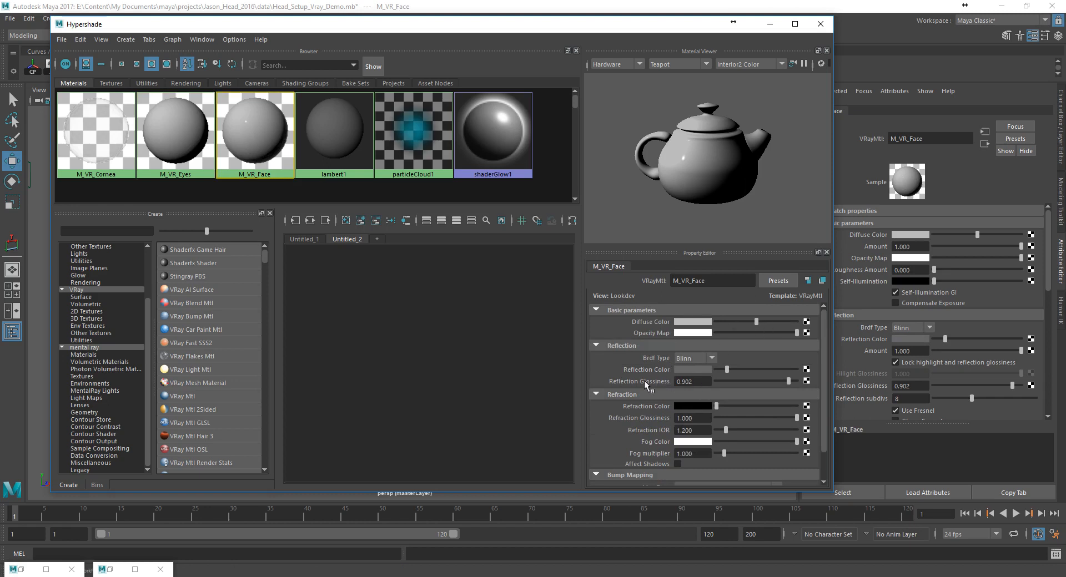
{"action": "scroll", "coordinate": [658, 379], "scroll_direction": "down", "scroll_amount": 2}
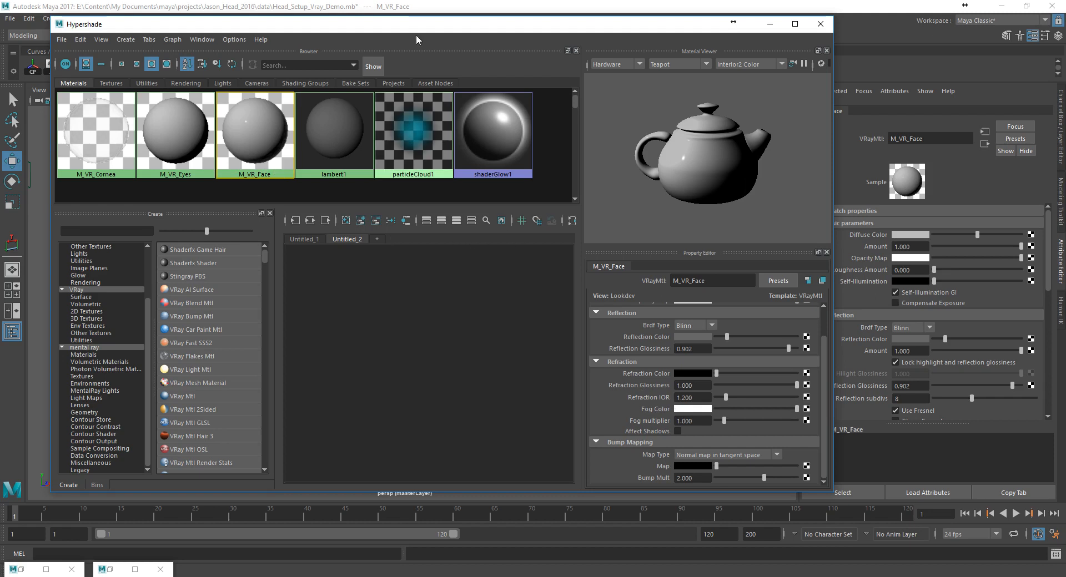
{"action": "left_click_drag", "start_coordinate": [417, 28], "coordinate": [770, 318]}
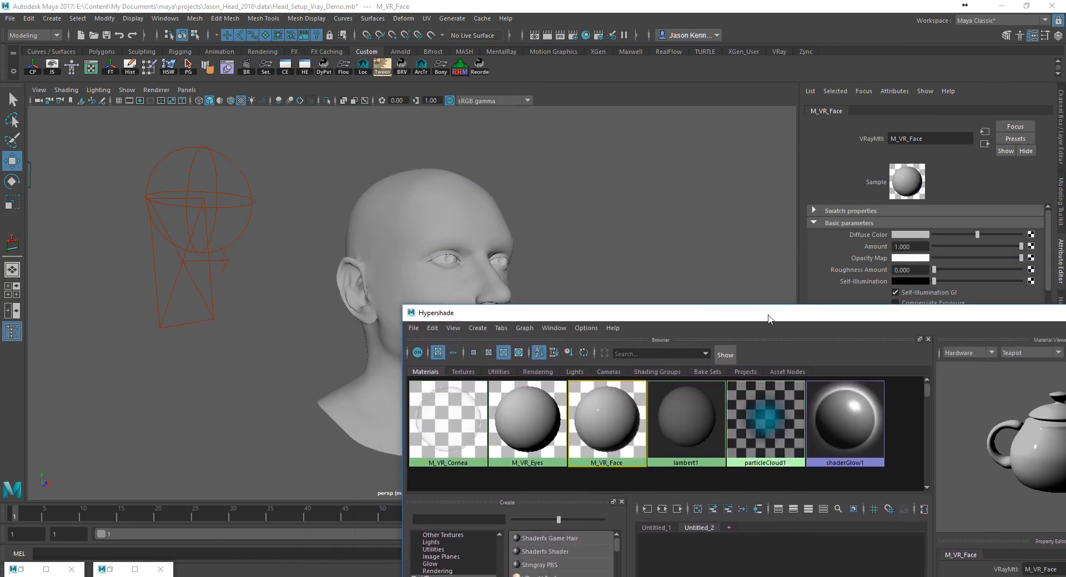
Step: Open the Outliner and select the L_Cornea and R_Cornea meshes together
{"action": "left_click_drag", "start_coordinate": [529, 259], "coordinate": [388, 239], "text": "alt"}
{"action": "right_click_drag", "start_coordinate": [388, 239], "coordinate": [462, 235], "text": "alt"}
{"action": "left_click_drag", "start_coordinate": [461, 235], "coordinate": [322, 127], "text": "alt"}
{"action": "left_click", "coordinate": [165, 18]}
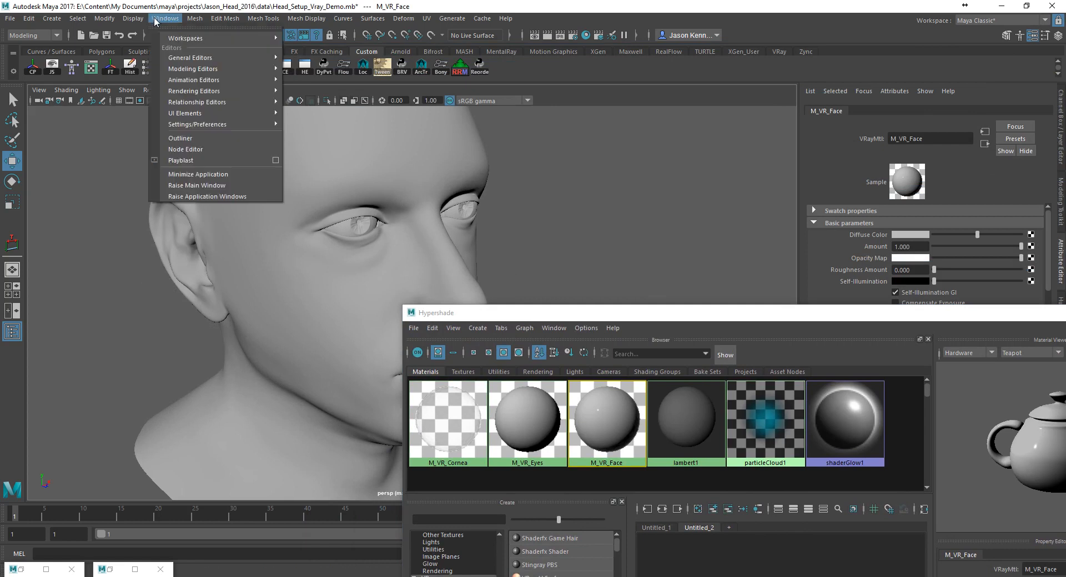
{"action": "left_click", "coordinate": [181, 138]}
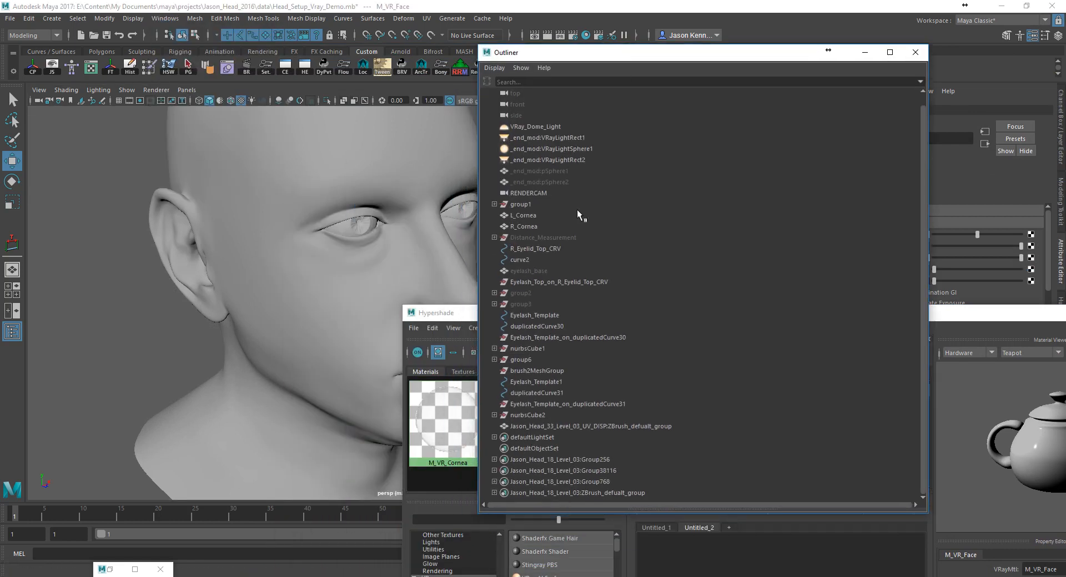
{"action": "left_click", "coordinate": [529, 217]}
{"action": "left_click", "coordinate": [529, 227]}
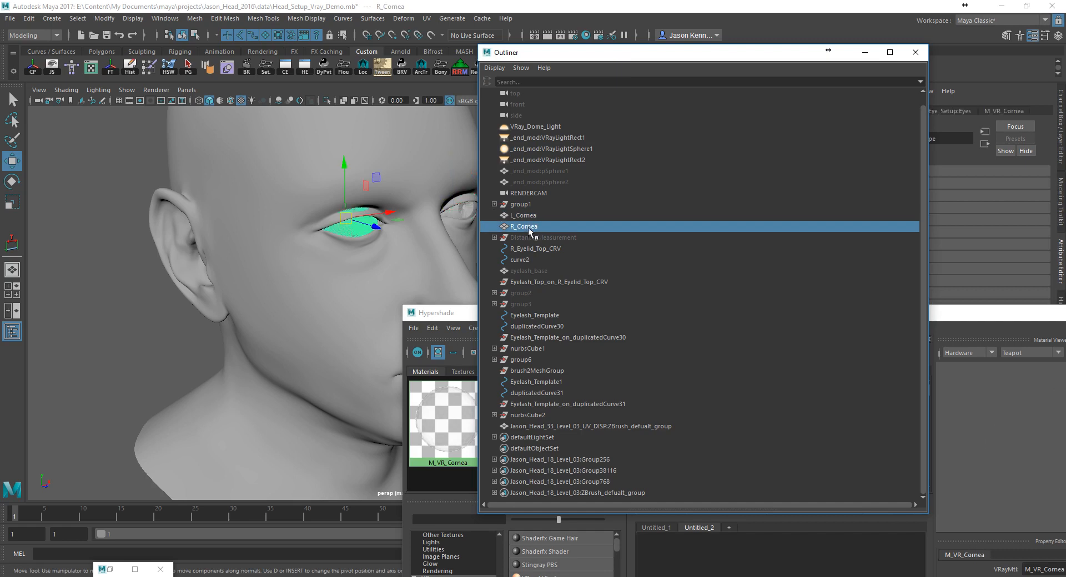
{"action": "left_click", "coordinate": [522, 217]}
{"action": "left_click", "coordinate": [523, 227], "text": "shift"}
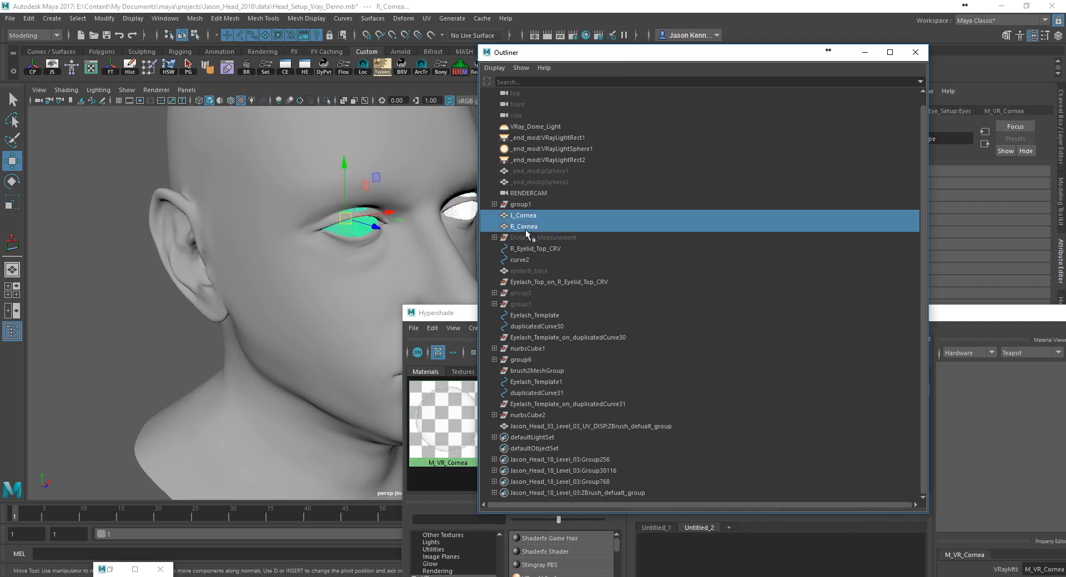
Step: Assign the M_VR_Cornea material to the two selected cornea meshes
{"action": "left_click_drag", "start_coordinate": [959, 317], "coordinate": [949, 173]}
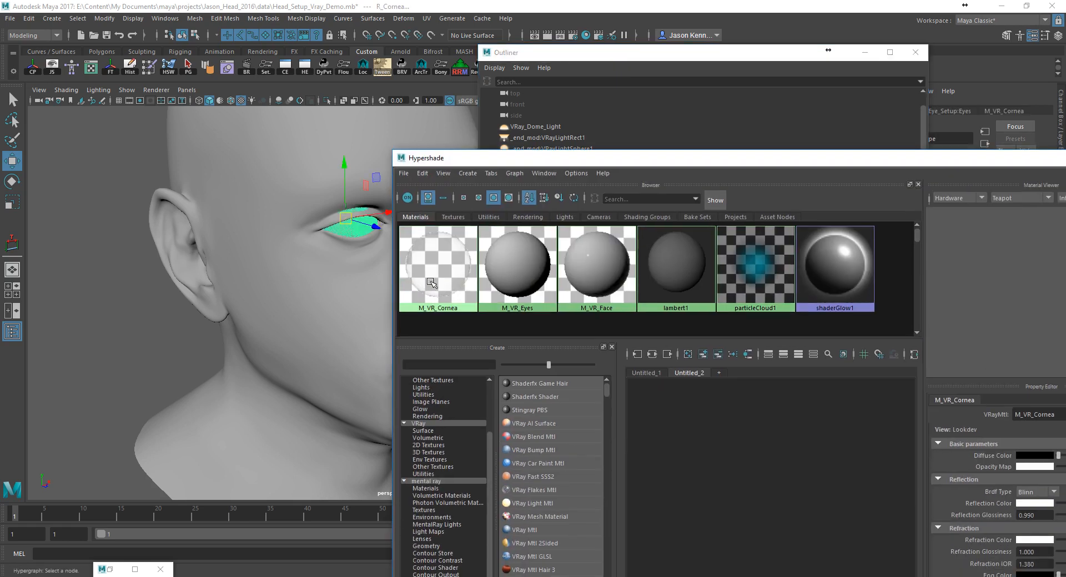
{"action": "right_click", "coordinate": [439, 276]}
{"action": "right_click_drag", "start_coordinate": [439, 277], "coordinate": [432, 256]}
Step: Go back over the Outliner and the M_VR_Eyes material, and close both the Hypershade and the Outliner
{"action": "left_click", "coordinate": [584, 62]}
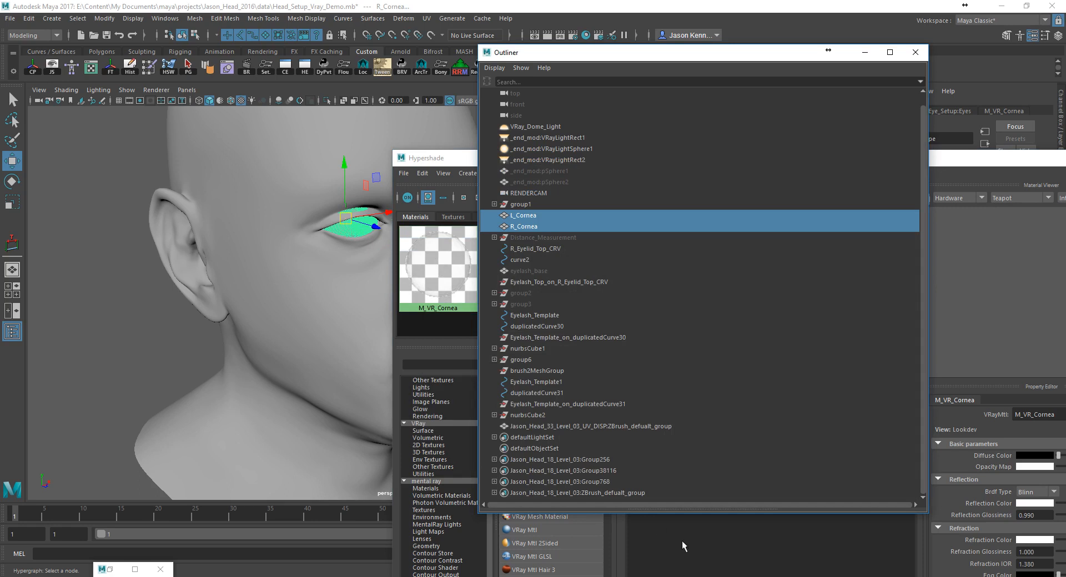
{"action": "left_click", "coordinate": [679, 574]}
{"action": "mouse_move", "coordinate": [524, 270]}
{"action": "right_mouse_down"}
{"action": "mouse_move", "coordinate": [524, 253]}
{"action": "mouse_move", "coordinate": [522, 269]}
{"action": "right_mouse_up"}
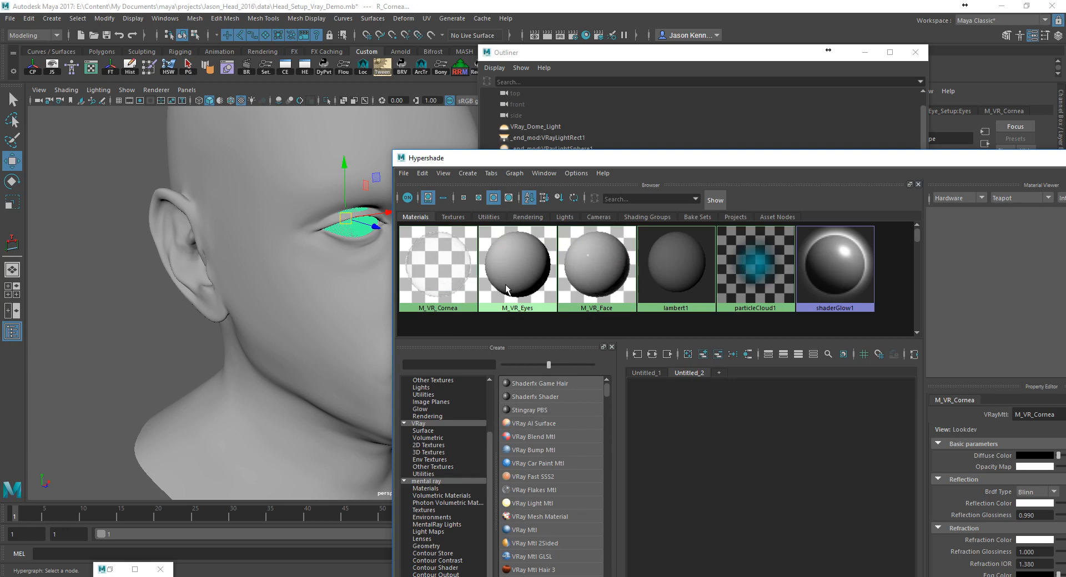
{"action": "left_click_drag", "start_coordinate": [951, 161], "coordinate": [713, 125]}
{"action": "left_click", "coordinate": [870, 122]}
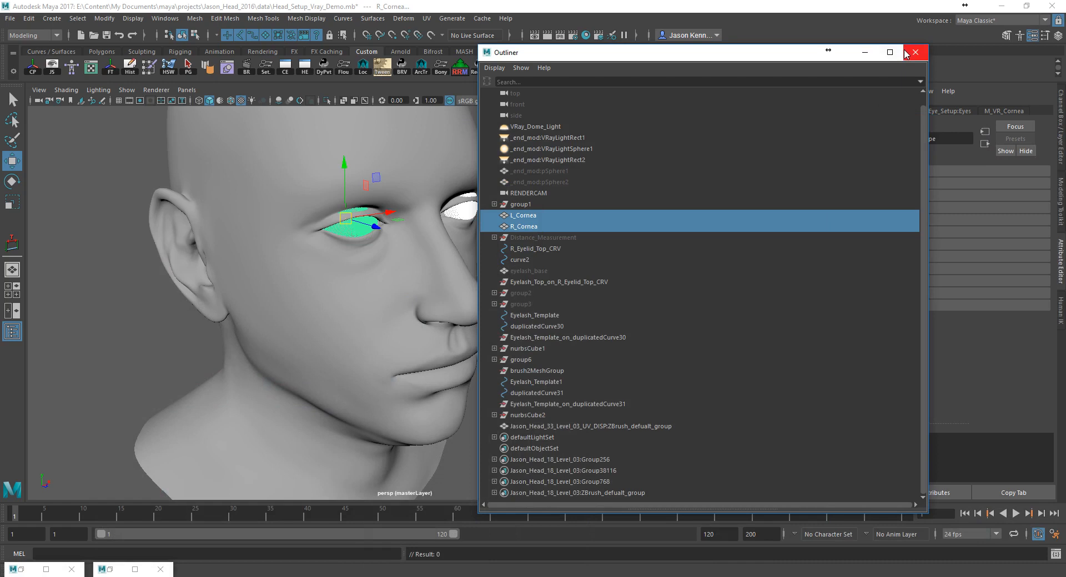
{"action": "left_click", "coordinate": [916, 52]}
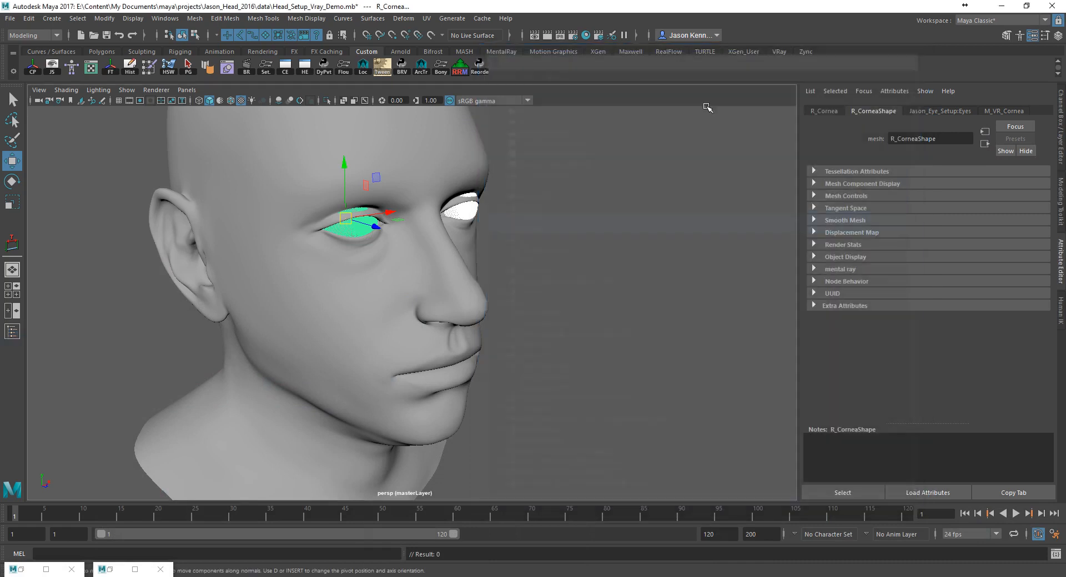
Step: Look through the RENDERCAM camera, switch the viewport renderer to V-Ray IPR, and clear the selection
{"action": "left_click", "coordinate": [186, 90]}
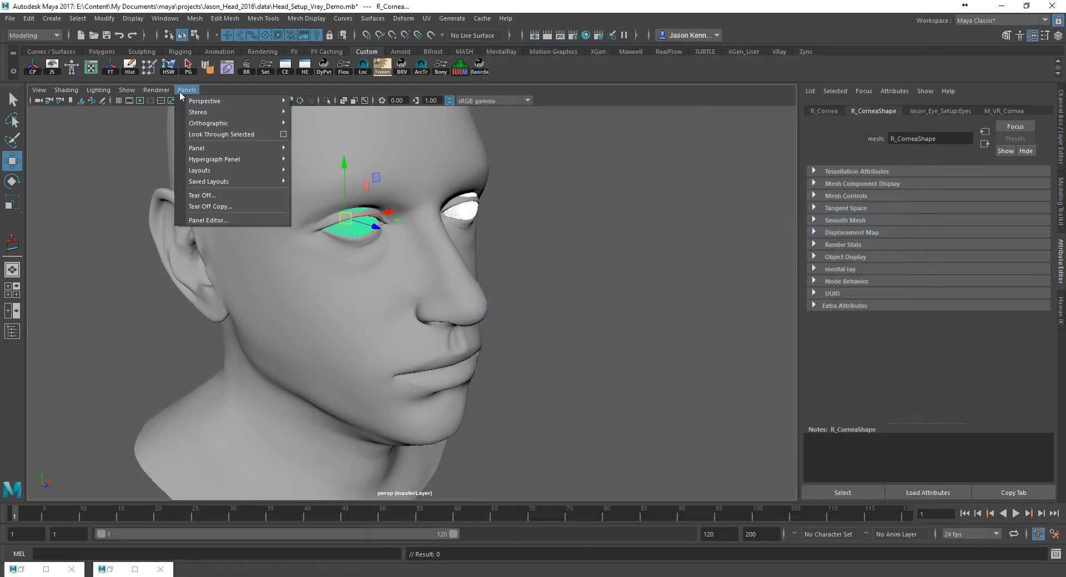
{"action": "mouse_move", "coordinate": [188, 103]}
{"action": "left_click", "coordinate": [322, 101]}
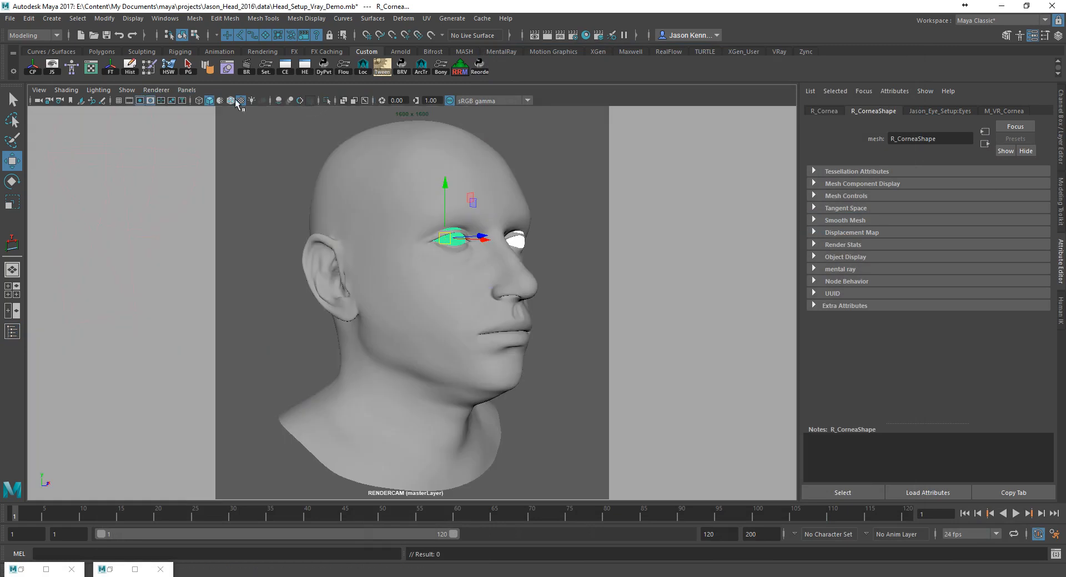
{"action": "left_click", "coordinate": [169, 92]}
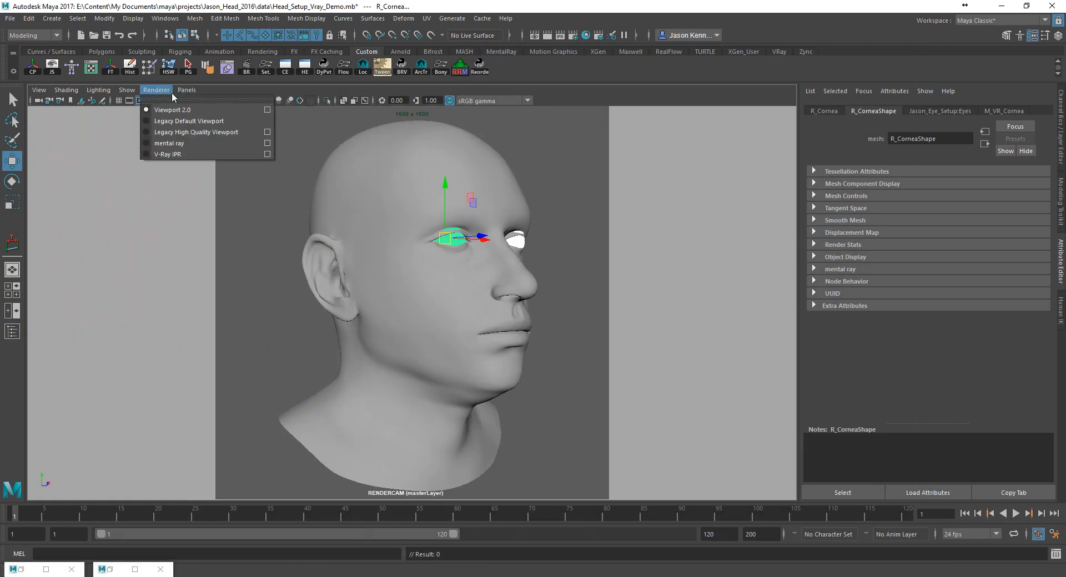
{"action": "left_click", "coordinate": [174, 155]}
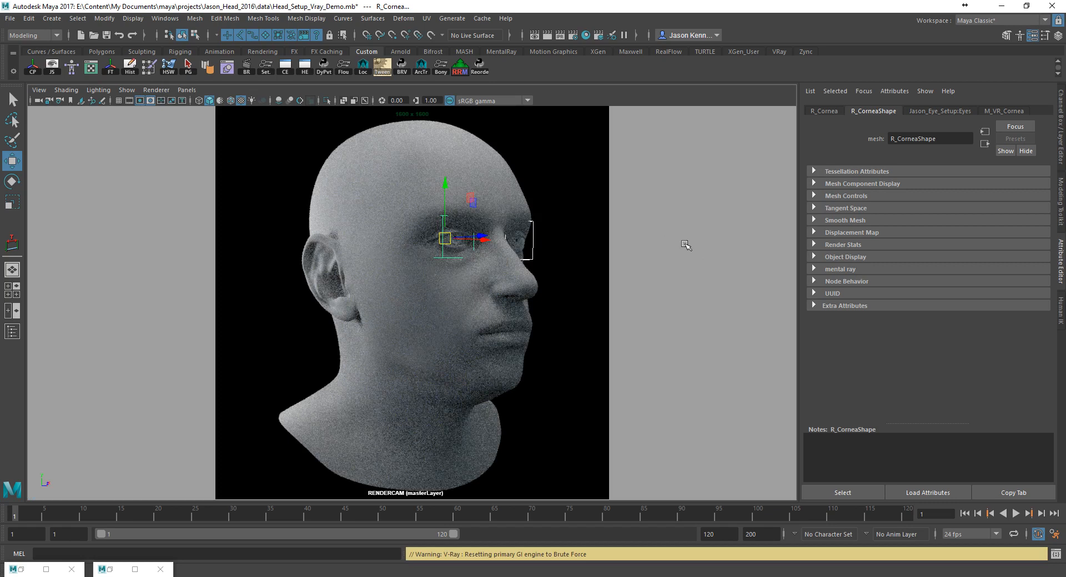
{"action": "left_click", "coordinate": [692, 247]}
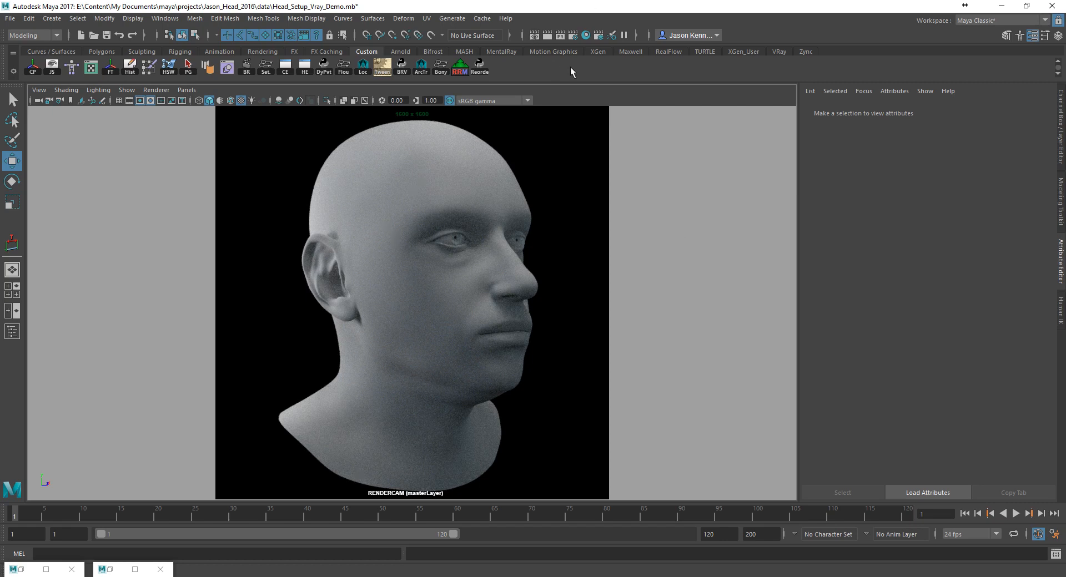
Step: Restore the Render View and Hypershade windows, minimise the Hypershade again, and enlarge the Render View
{"action": "left_click", "coordinate": [20, 570]}
{"action": "left_click", "coordinate": [134, 570]}
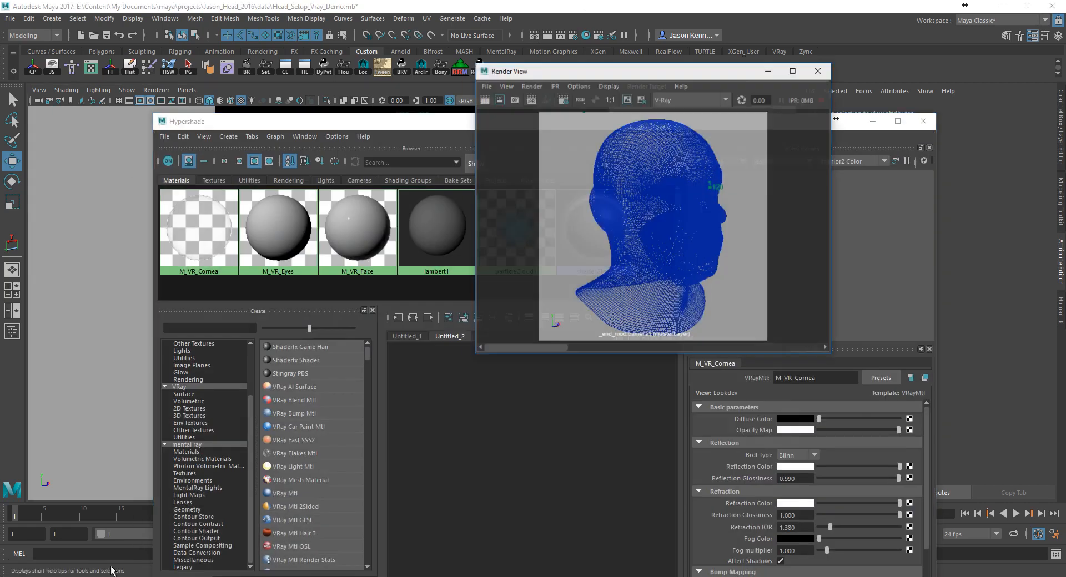
{"action": "left_click", "coordinate": [873, 121]}
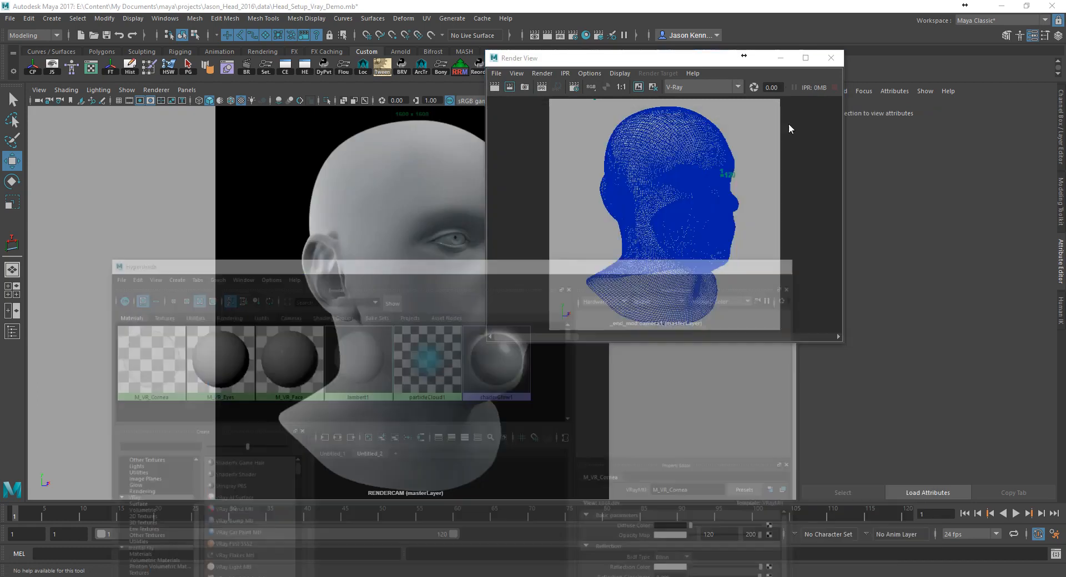
{"action": "left_click_drag", "start_coordinate": [843, 346], "coordinate": [986, 506]}
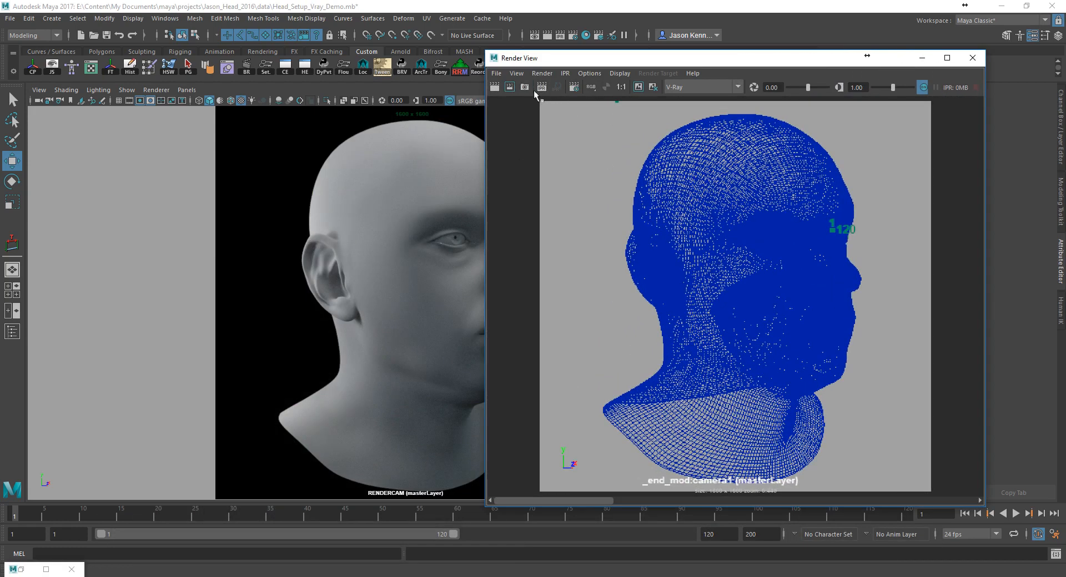
Step: Set the render resolution to 800 by 800 in the render settings, and minimise the settings and Render View windows
{"action": "left_click", "coordinate": [509, 88]}
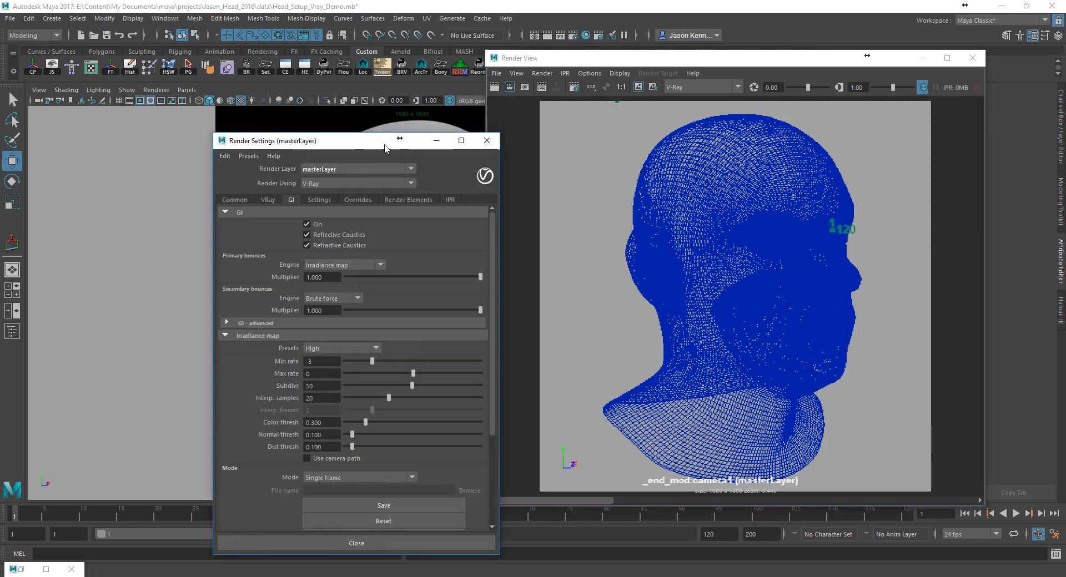
{"action": "left_click_drag", "start_coordinate": [377, 147], "coordinate": [734, 77]}
{"action": "left_click", "coordinate": [587, 128]}
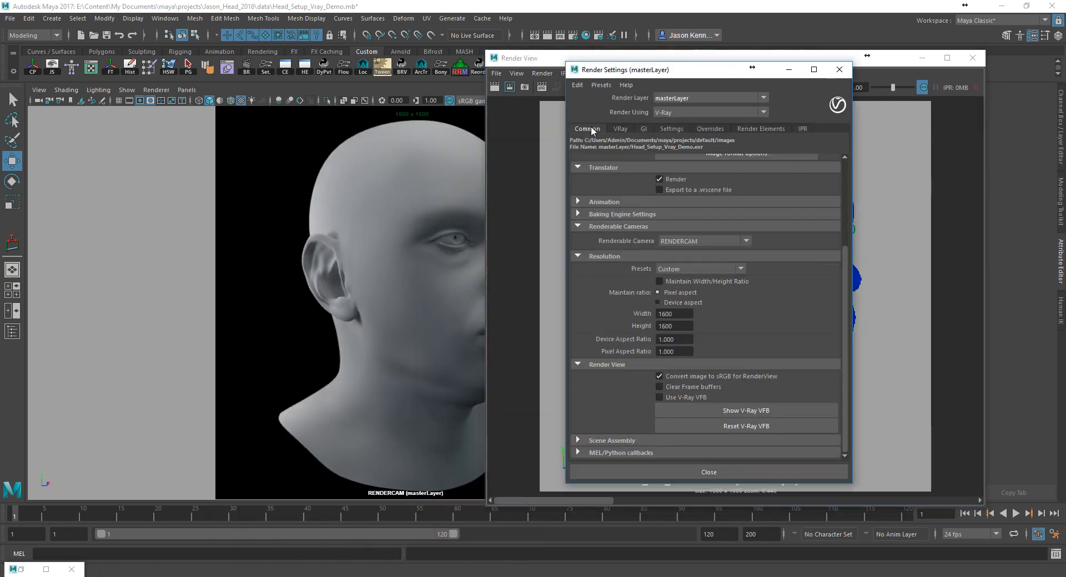
{"action": "double_click", "coordinate": [674, 314]}
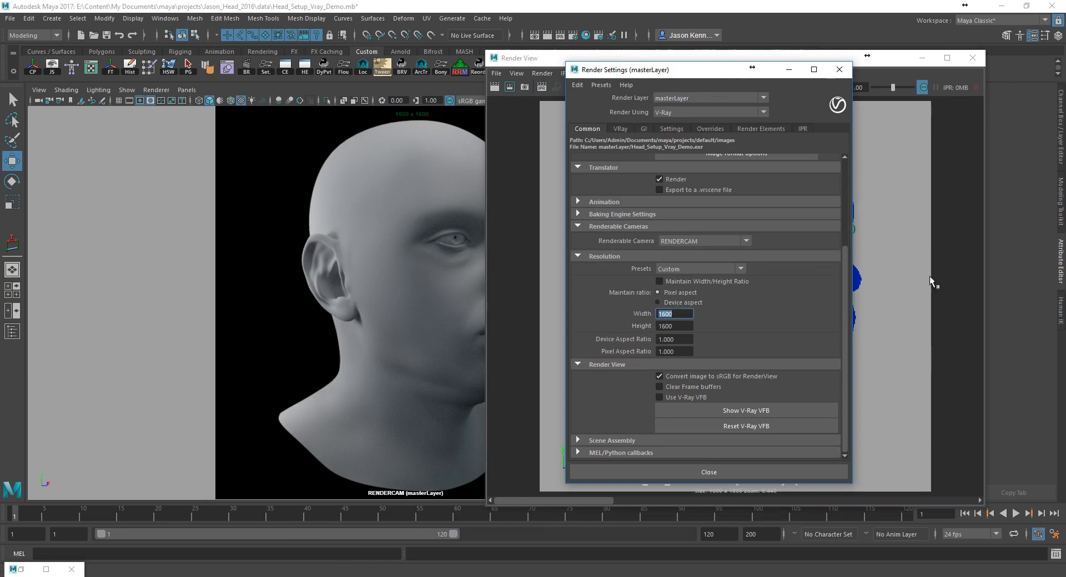
{"action": "type", "text": "800"}
{"action": "key", "text": "Tab"}
{"action": "type", "text": "800"}
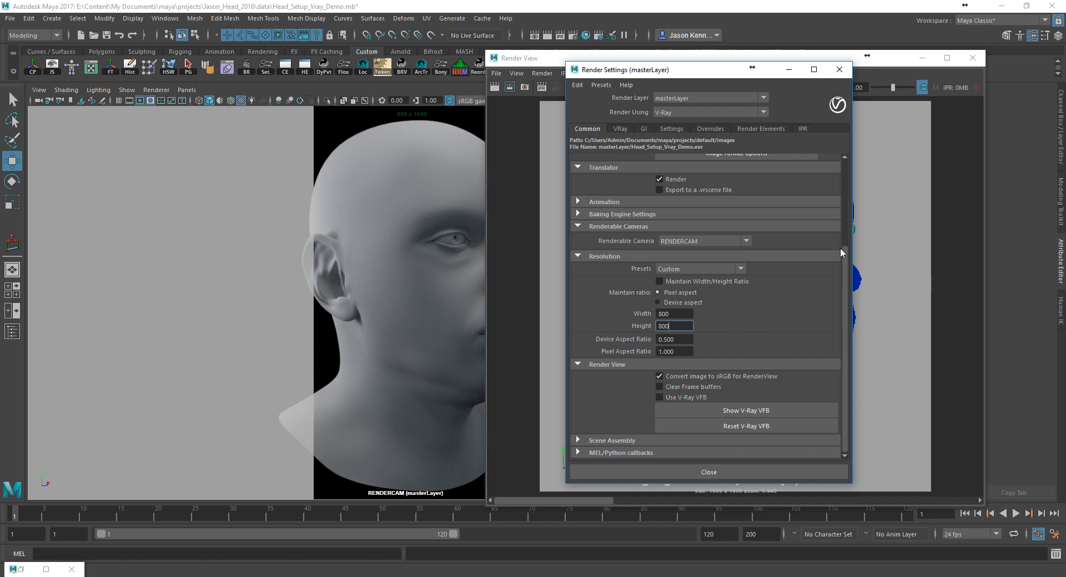
{"action": "key", "text": "Tab"}
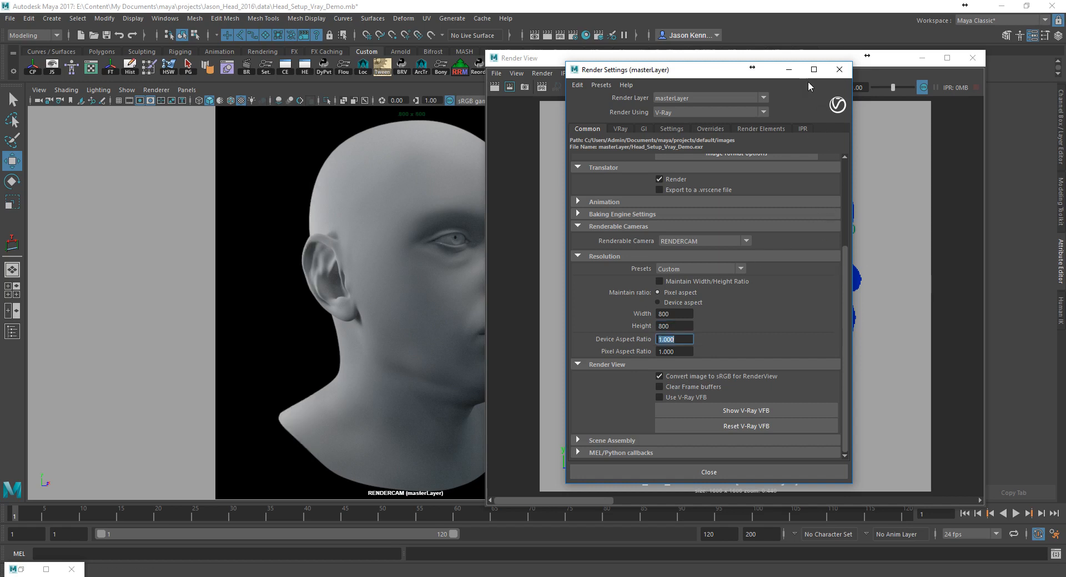
{"action": "left_click", "coordinate": [788, 70]}
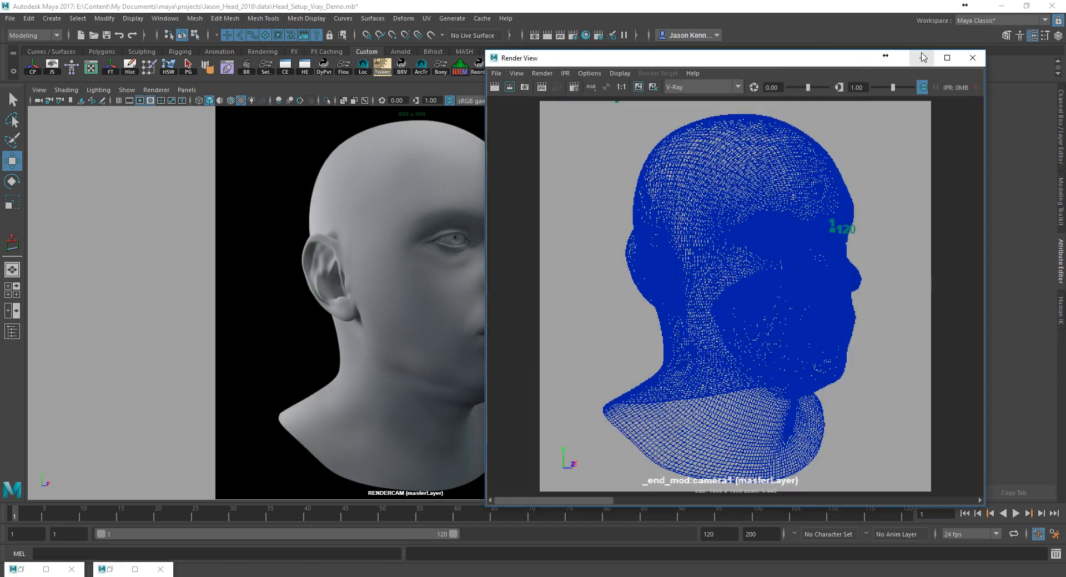
{"action": "left_click", "coordinate": [922, 58]}
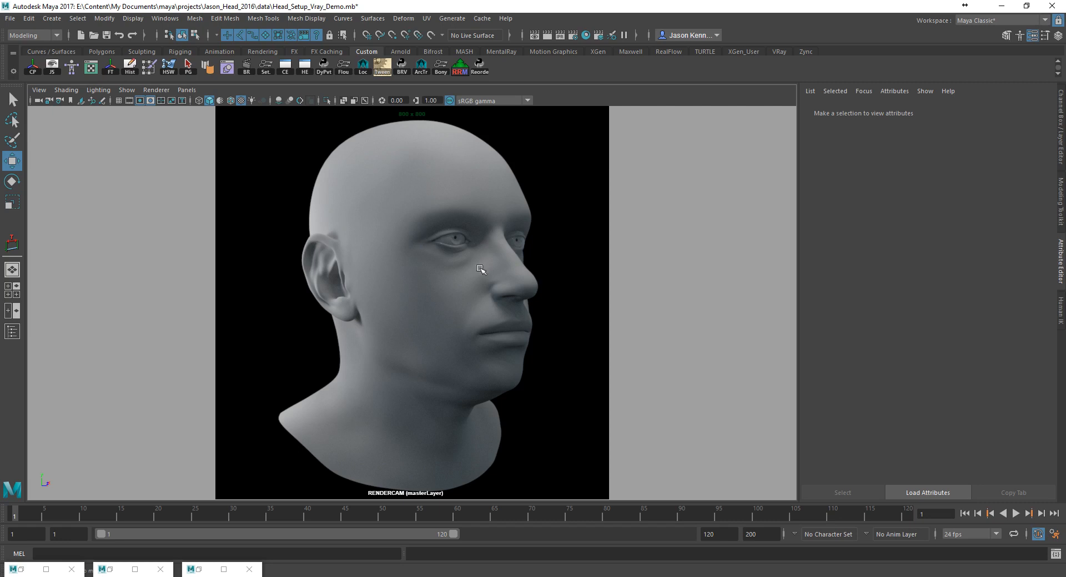
Step: Restore the Hypershade beside the head and assign the M_VR_Face material to the head mesh
{"action": "left_click", "coordinate": [28, 573]}
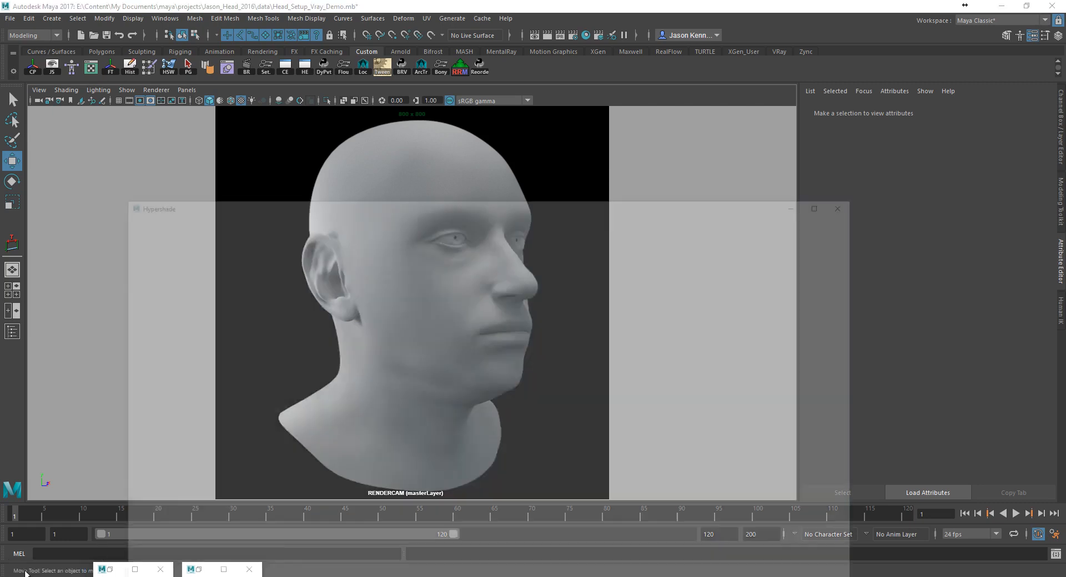
{"action": "left_click_drag", "start_coordinate": [481, 121], "coordinate": [882, 86]}
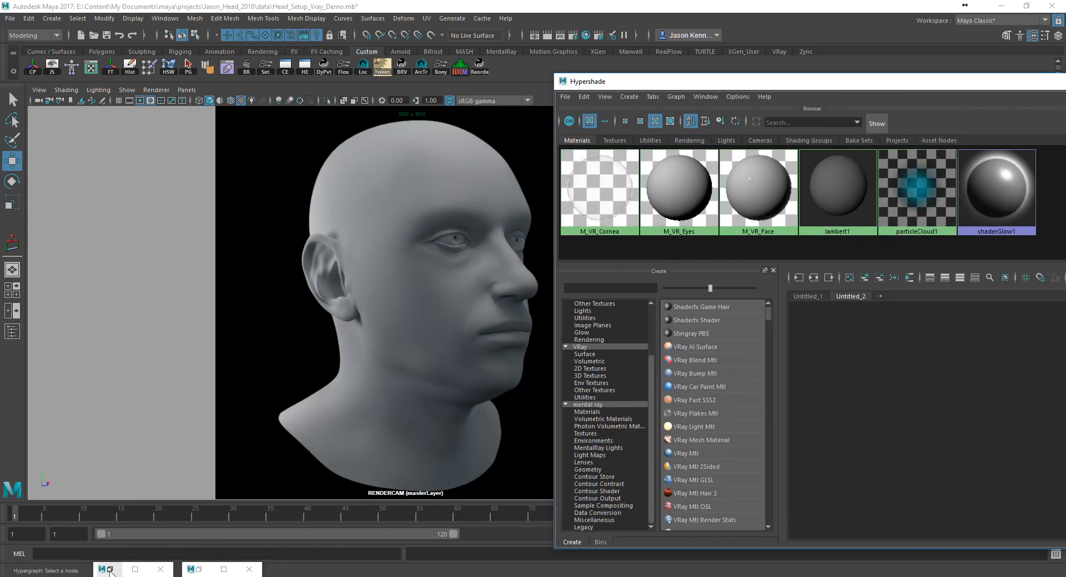
{"action": "middle_click_drag", "start_coordinate": [653, 240], "coordinate": [405, 333]}
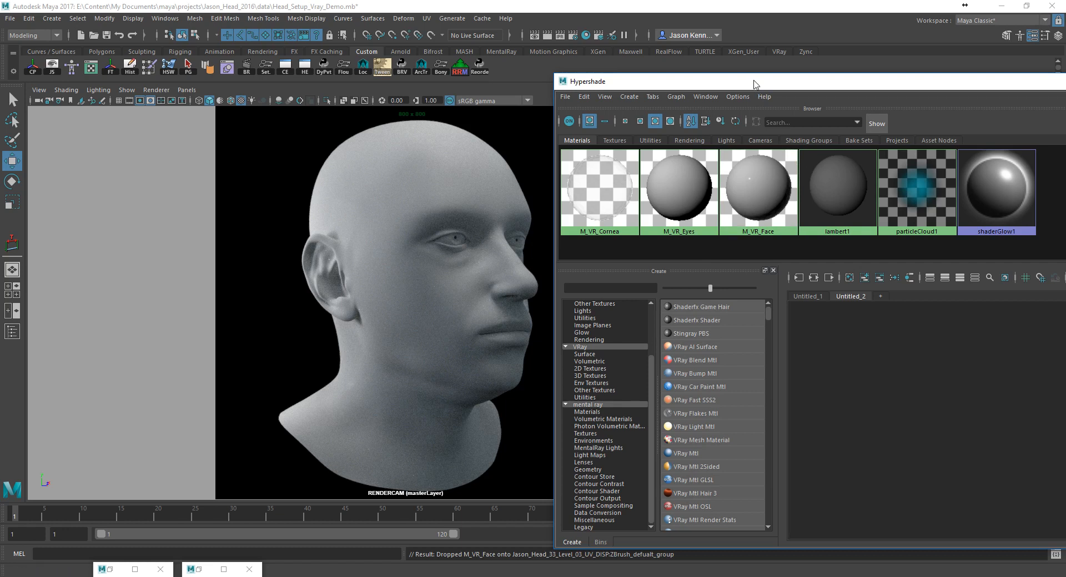
Step: Graph the M_VR_Face material's network in the Hypershade and space its material and VRayMtl2SG nodes apart
{"action": "left_click", "coordinate": [750, 198]}
{"action": "left_click_drag", "start_coordinate": [758, 92], "coordinate": [290, 37]}
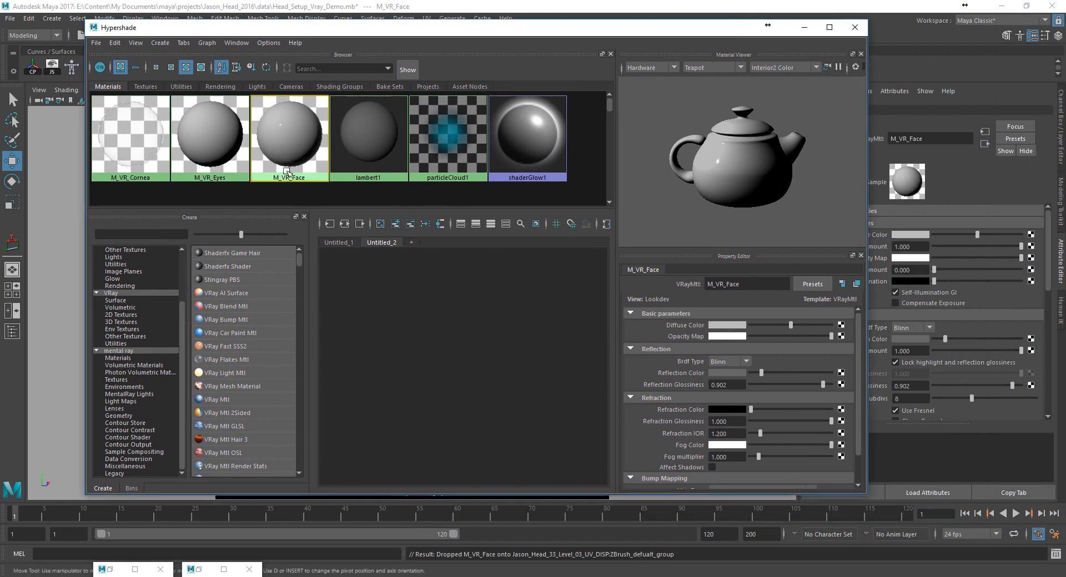
{"action": "left_click", "coordinate": [347, 225]}
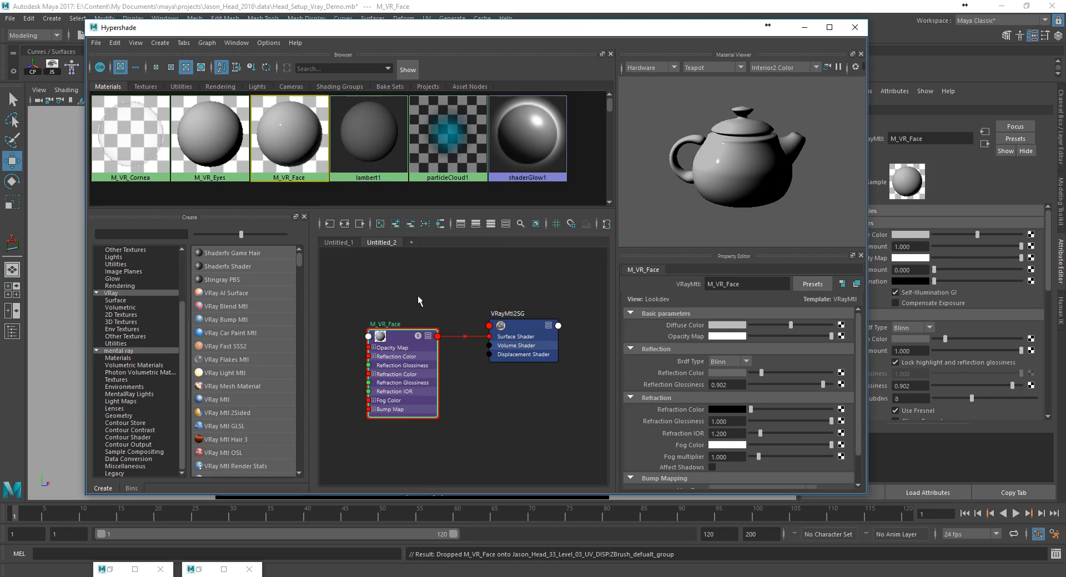
{"action": "left_click_drag", "start_coordinate": [523, 346], "coordinate": [553, 351]}
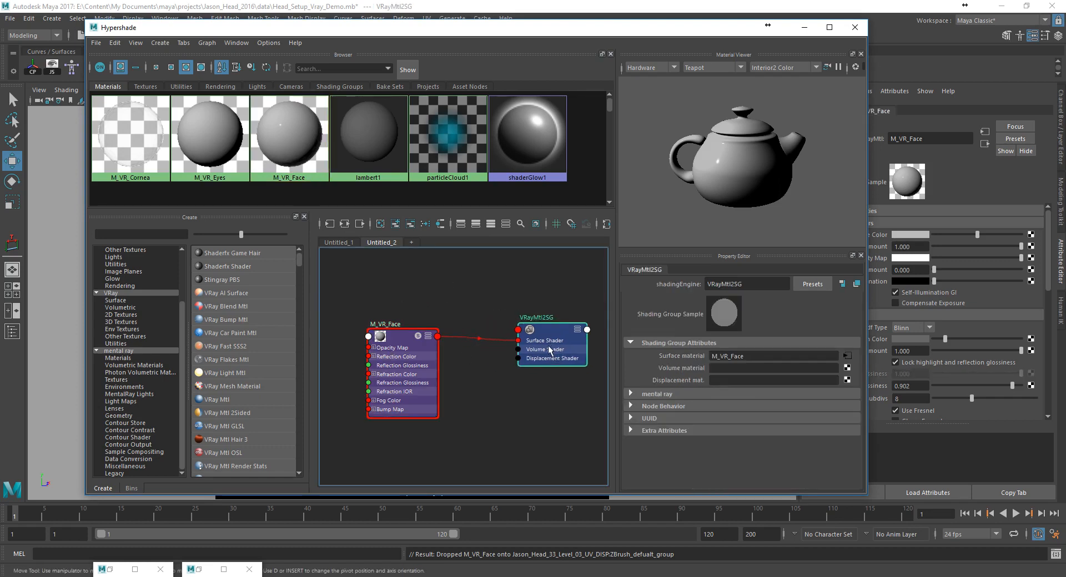
{"action": "left_click_drag", "start_coordinate": [369, 351], "coordinate": [460, 335]}
{"action": "left_click_drag", "start_coordinate": [539, 341], "coordinate": [560, 296]}
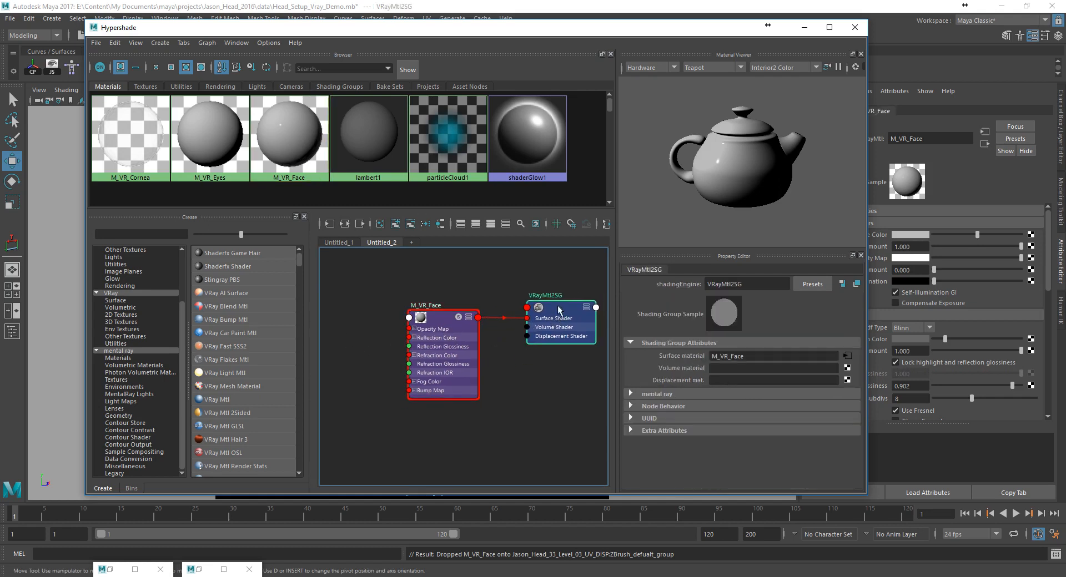
Step: Compare the attributes of the M_VR_Face material with those of its VRayMtl2SG shading group, including the displacement slot
{"action": "left_click", "coordinate": [456, 343]}
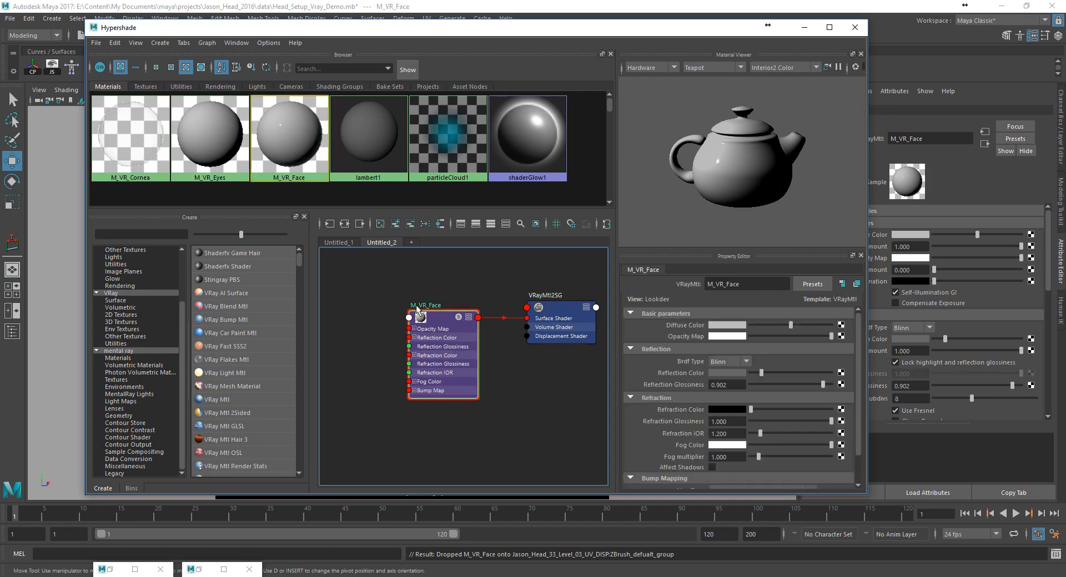
{"action": "scroll", "coordinate": [734, 343], "scroll_direction": "down", "scroll_amount": 1}
{"action": "scroll", "coordinate": [735, 343], "scroll_direction": "up", "scroll_amount": 1}
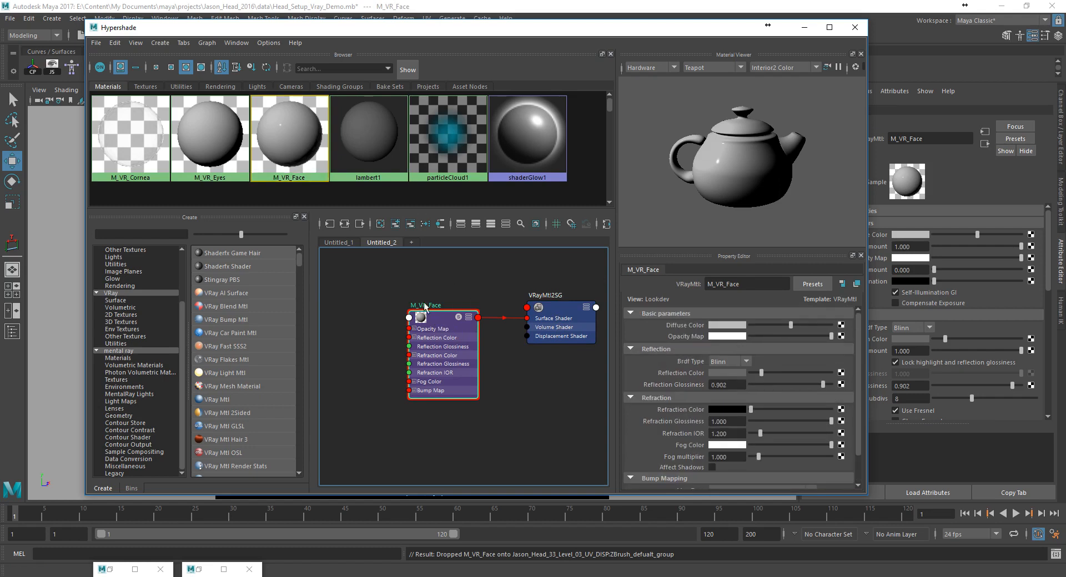
{"action": "left_click", "coordinate": [554, 318]}
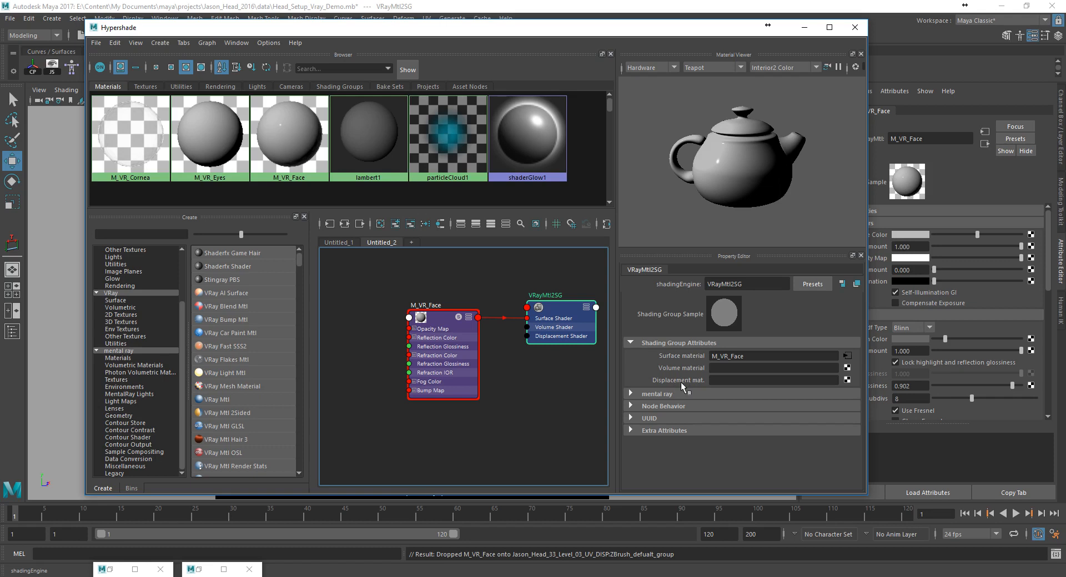
{"action": "left_click", "coordinate": [438, 327]}
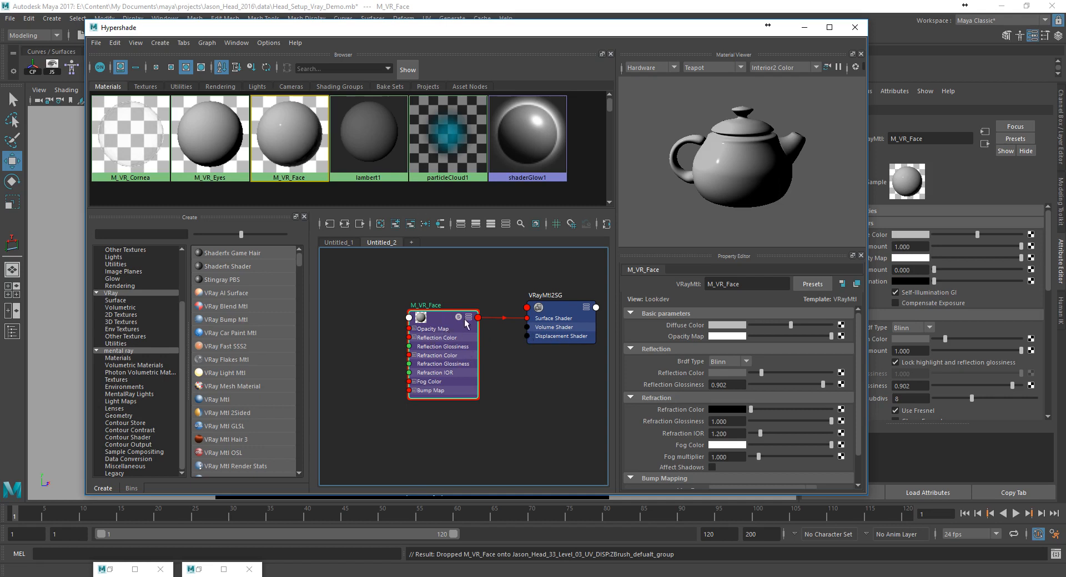
Step: Connect a new File texture to the displacement material slot of the VRayMtl2SG shading group
{"action": "left_click", "coordinate": [565, 312]}
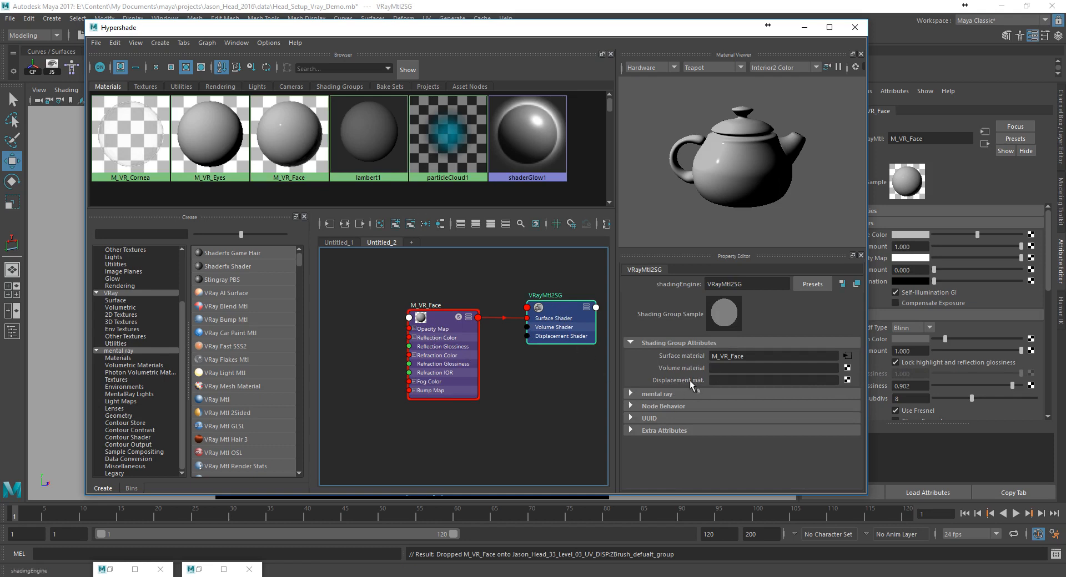
{"action": "left_click", "coordinate": [847, 380]}
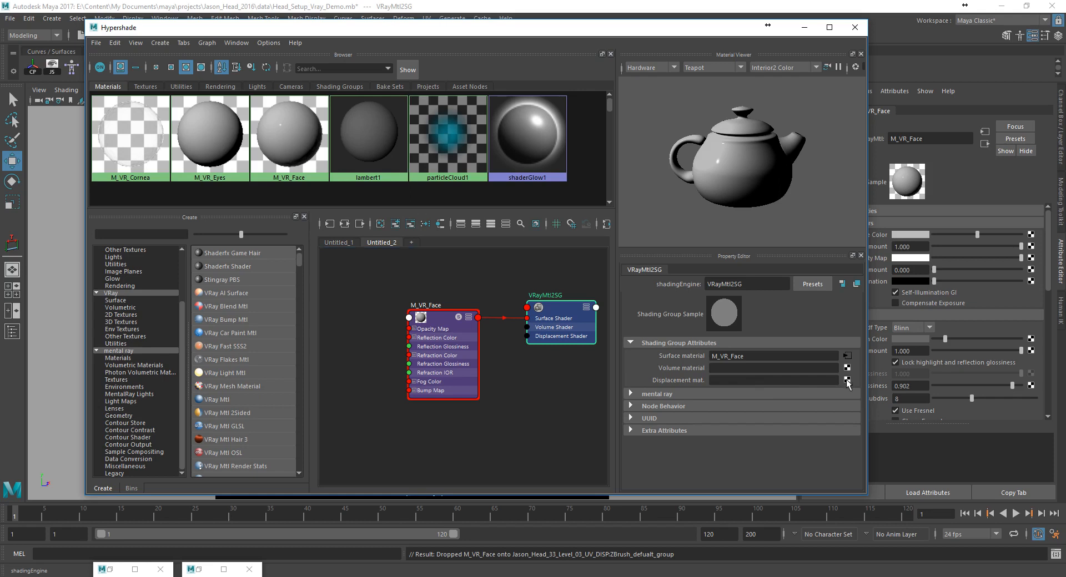
{"action": "left_click_drag", "start_coordinate": [401, 202], "coordinate": [351, 84]}
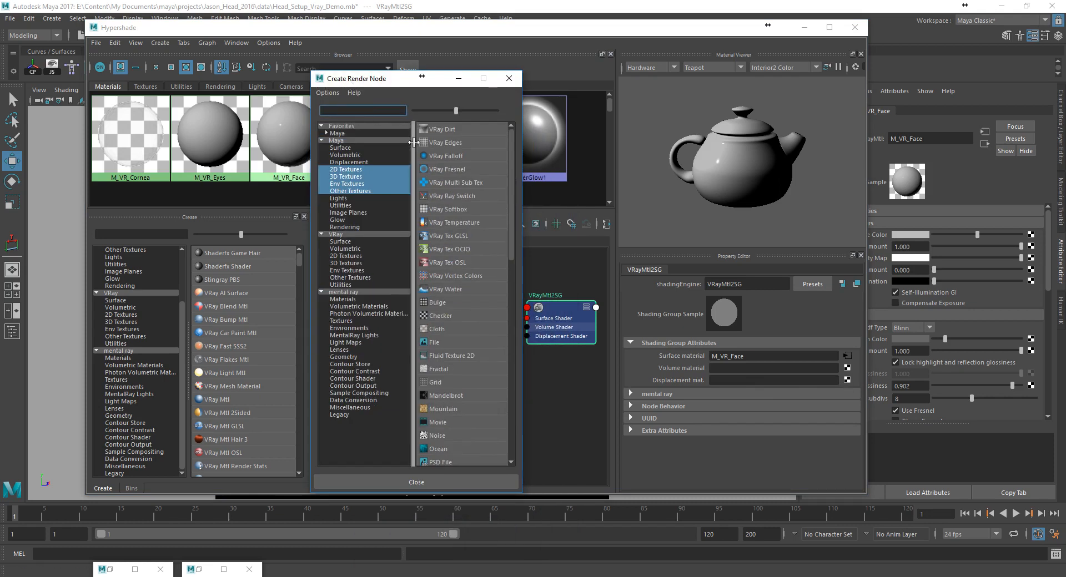
{"action": "left_click", "coordinate": [445, 342]}
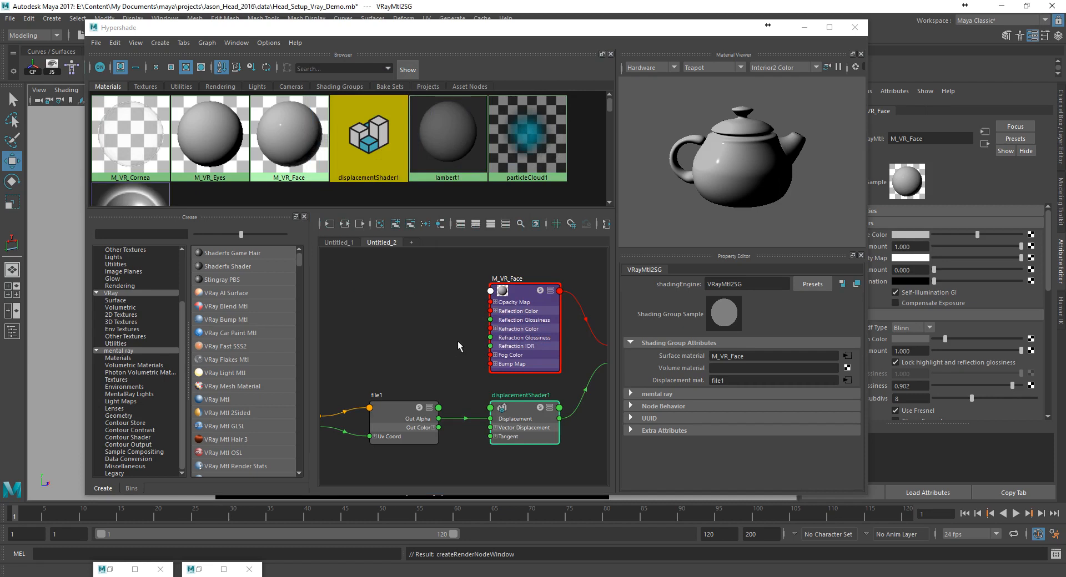
{"action": "right_click_drag", "start_coordinate": [524, 306], "coordinate": [456, 300], "text": "alt"}
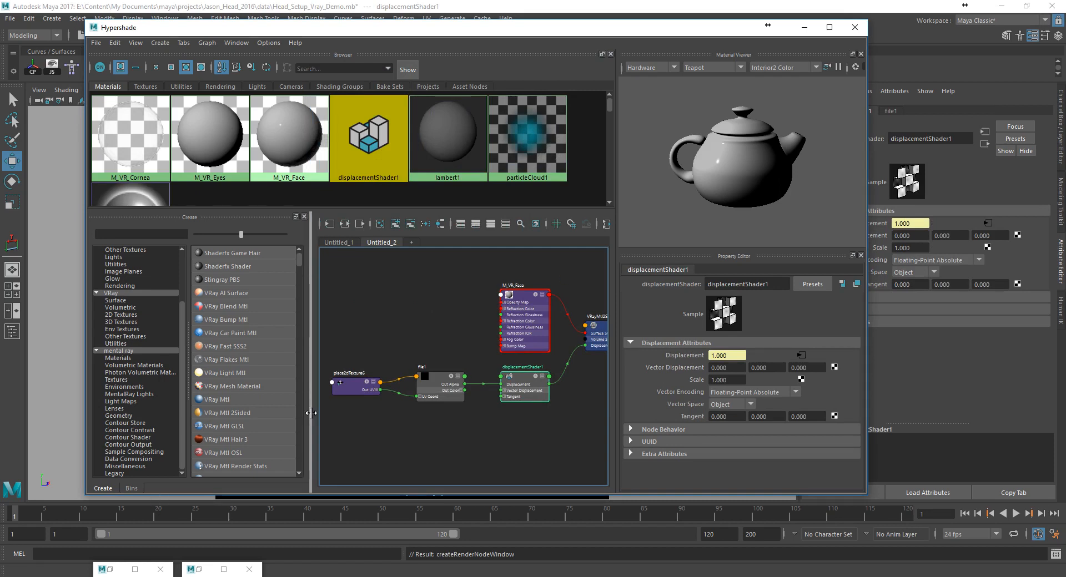
Step: Switch to File Explorer and inspect the map files in the project's displacement and normal texture folders
{"action": "key", "text": "alt+Tab"}
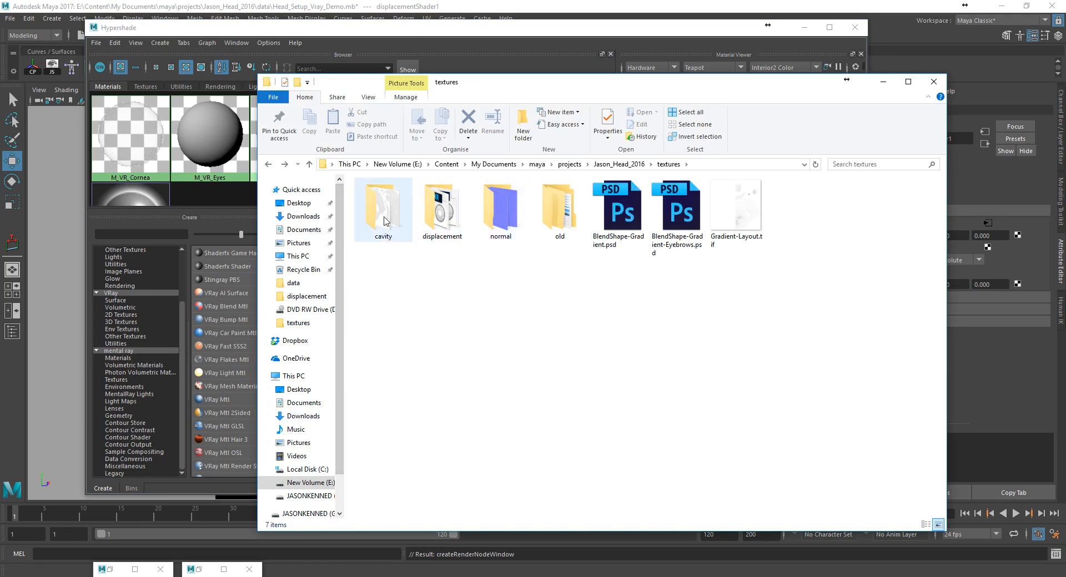
{"action": "left_click", "coordinate": [442, 209]}
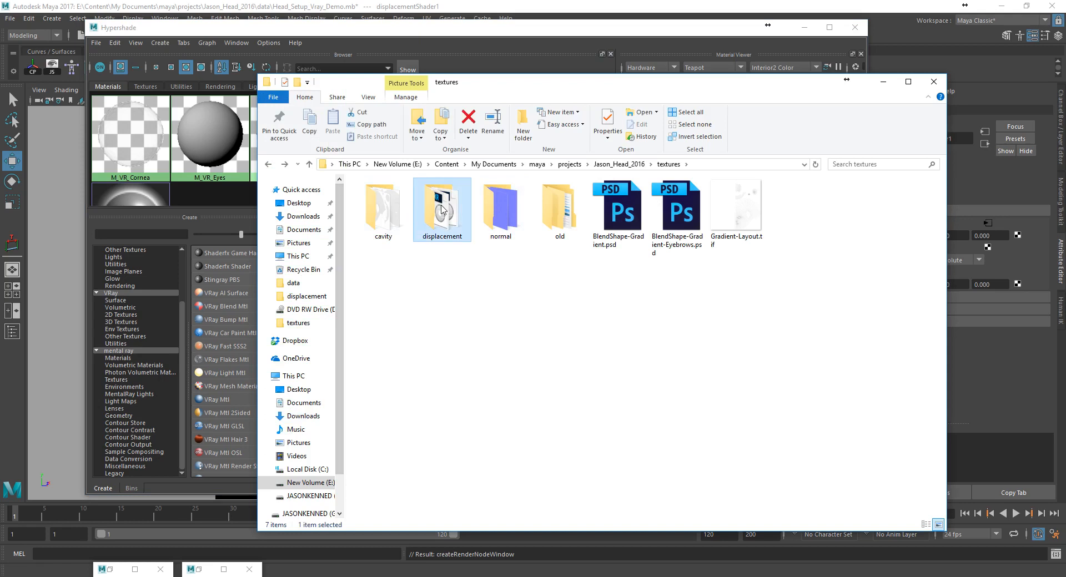
{"action": "double_click", "coordinate": [442, 210]}
{"action": "left_click", "coordinate": [378, 245]}
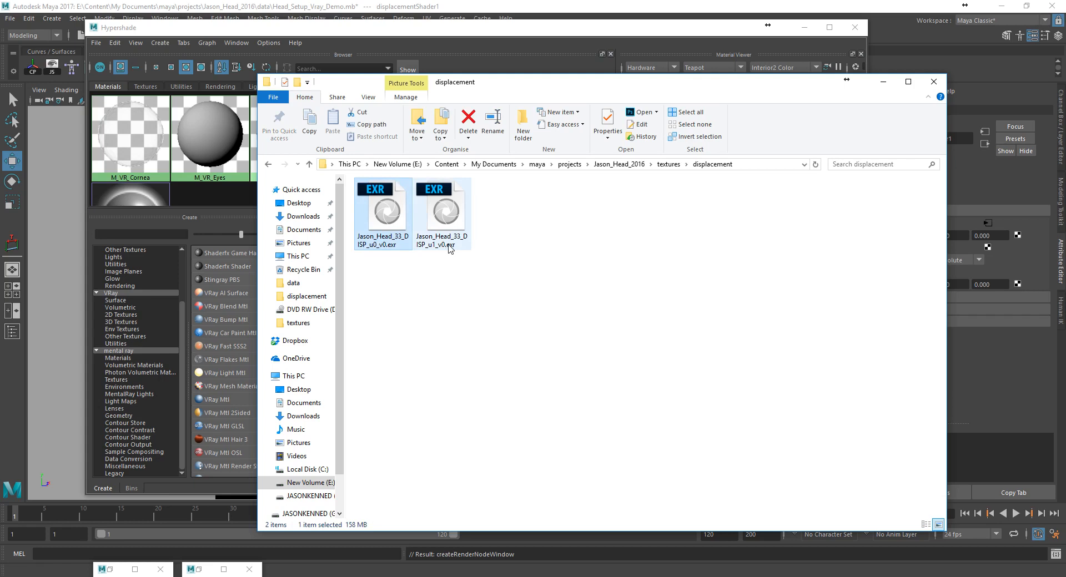
{"action": "left_click", "coordinate": [268, 164]}
{"action": "double_click", "coordinate": [497, 215]}
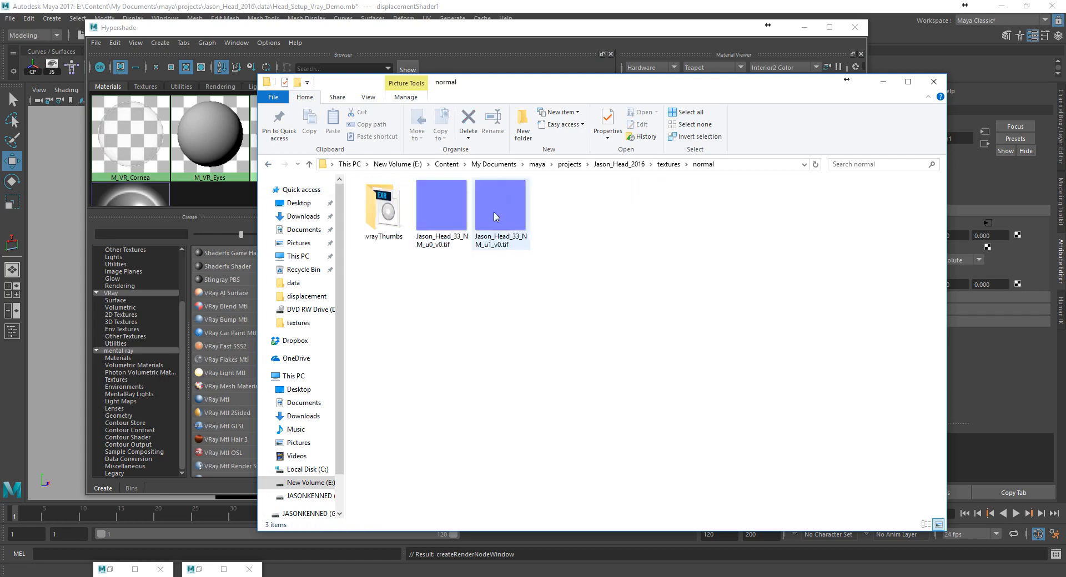
Step: Open the project's cavity texture folder and view the Jason_Head_33_CM_u0_v0.tif and Jason_Head_33_CM_u1_v0.tif maps
{"action": "left_click", "coordinate": [268, 165]}
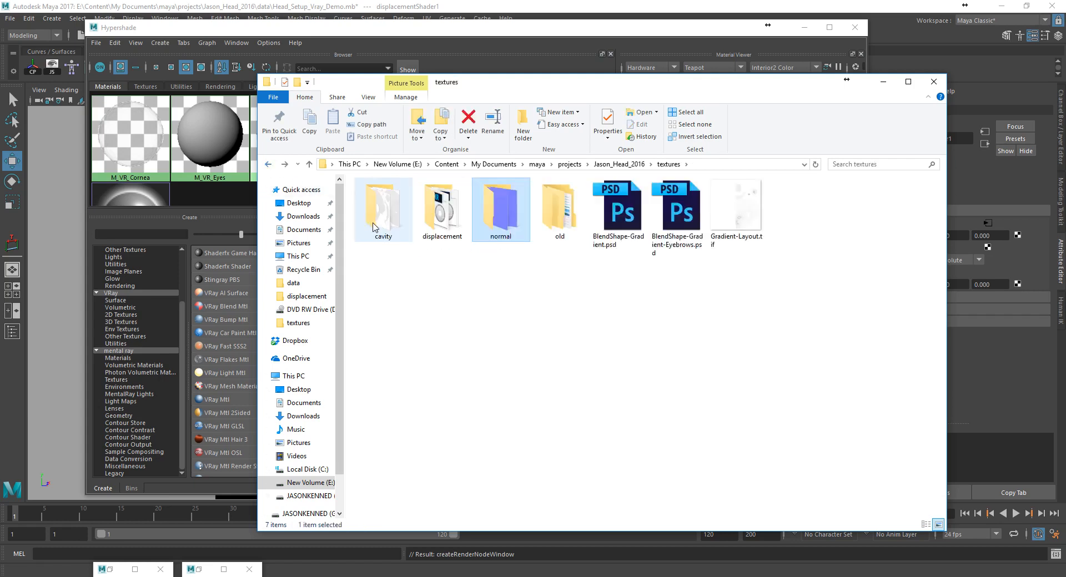
{"action": "double_click", "coordinate": [382, 211]}
{"action": "left_click", "coordinate": [388, 200]}
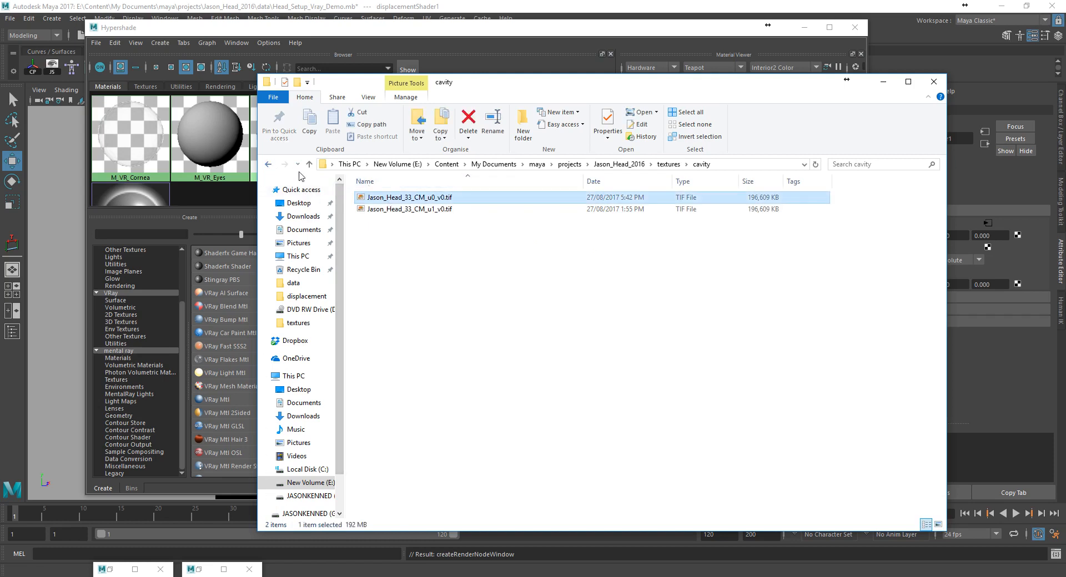
{"action": "double_click", "coordinate": [372, 198]}
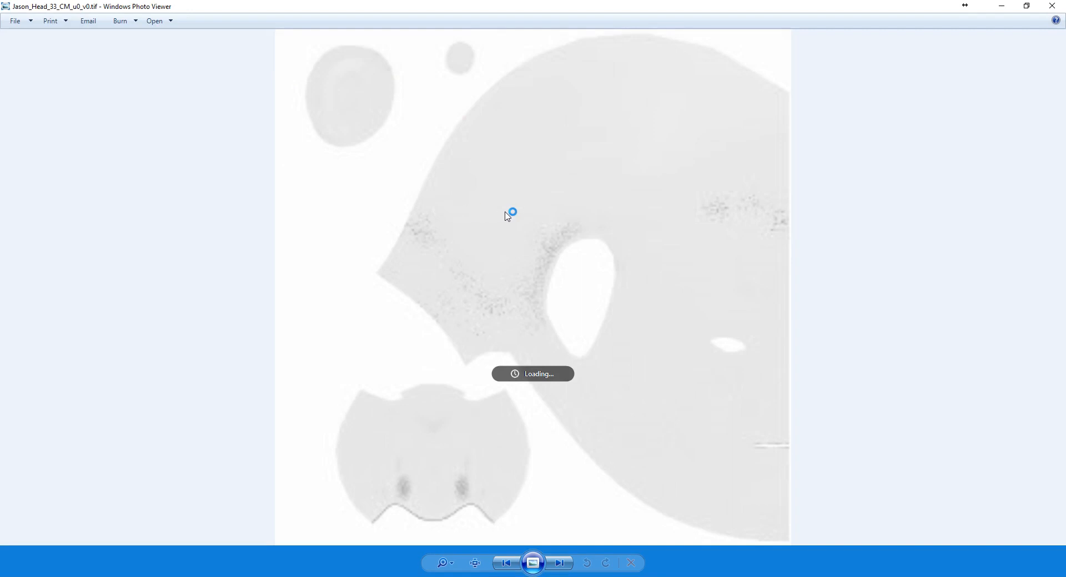
{"action": "key", "text": "Right"}
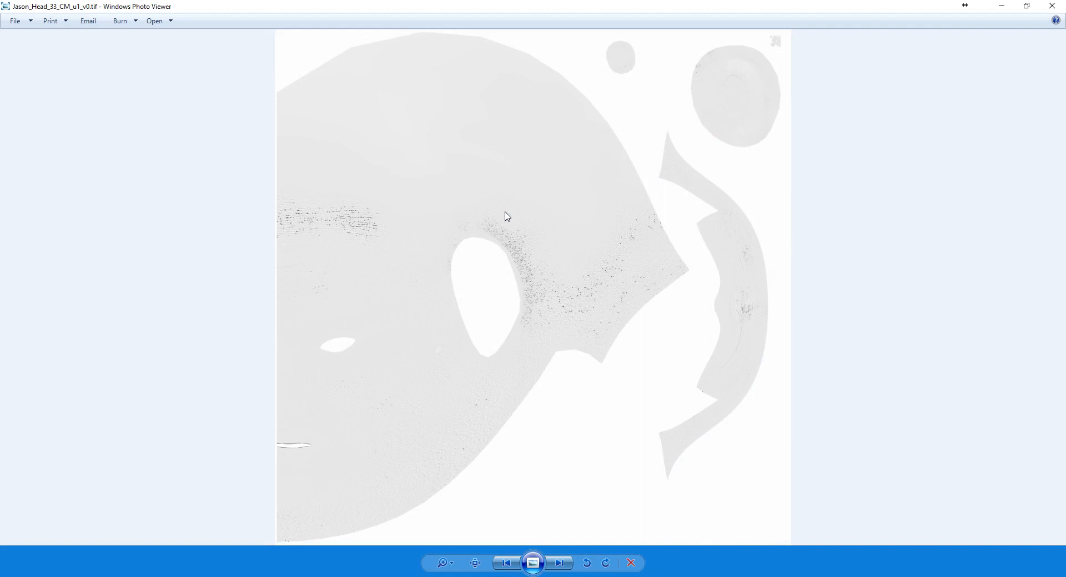
{"action": "left_click", "coordinate": [1050, 8]}
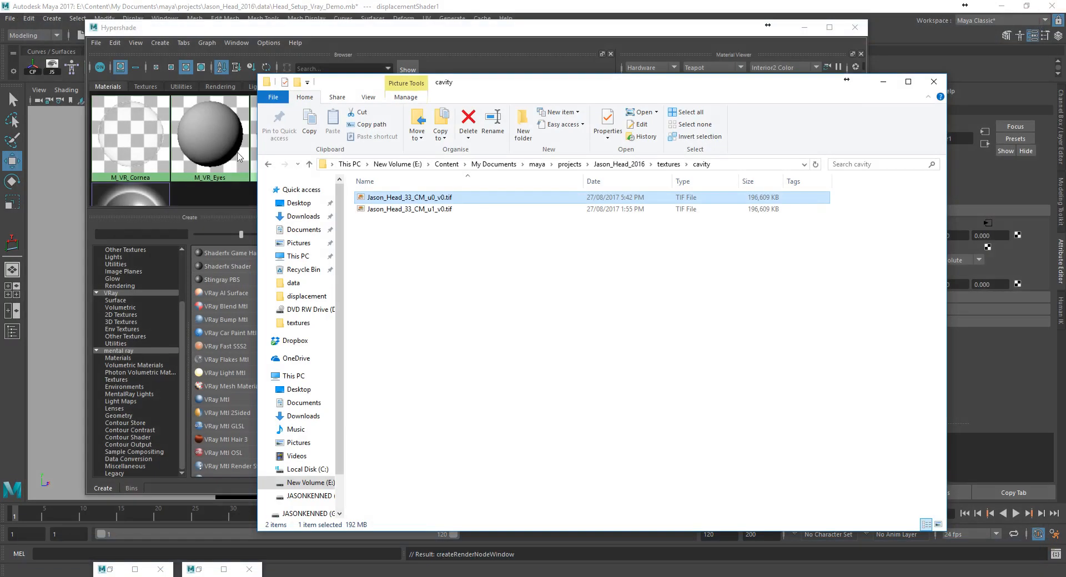
Step: Return to the textures folder and look over the two EXR maps in its displacement subfolder
{"action": "left_click", "coordinate": [268, 164]}
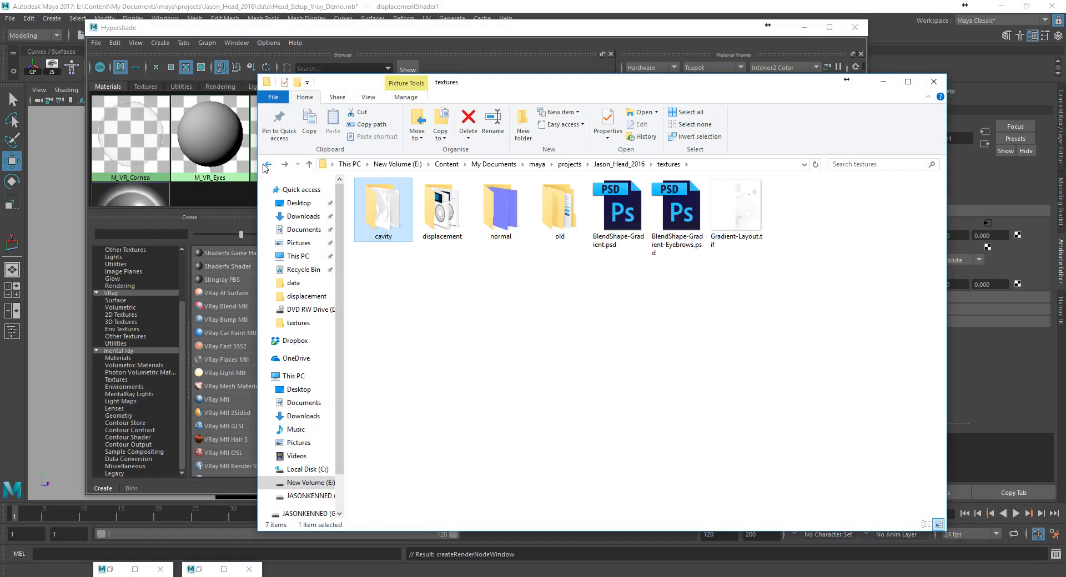
{"action": "double_click", "coordinate": [449, 217]}
{"action": "left_click", "coordinate": [394, 221]}
{"action": "left_click", "coordinate": [459, 225]}
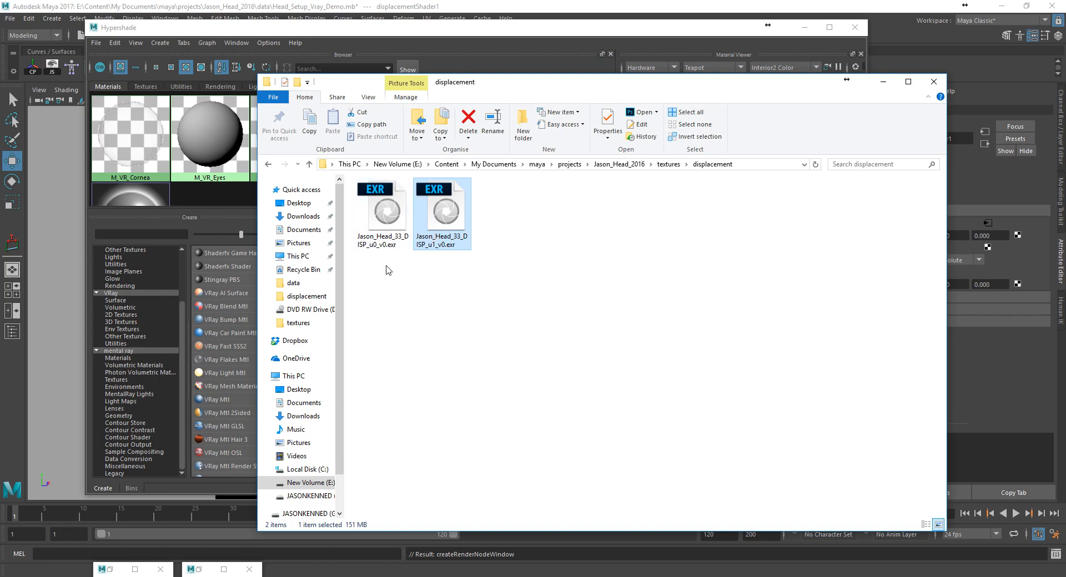
Step: Open a second File Explorer window and browse to C:\Program Files\Chaos Group\V-Ray
{"action": "key", "text": "super+e"}
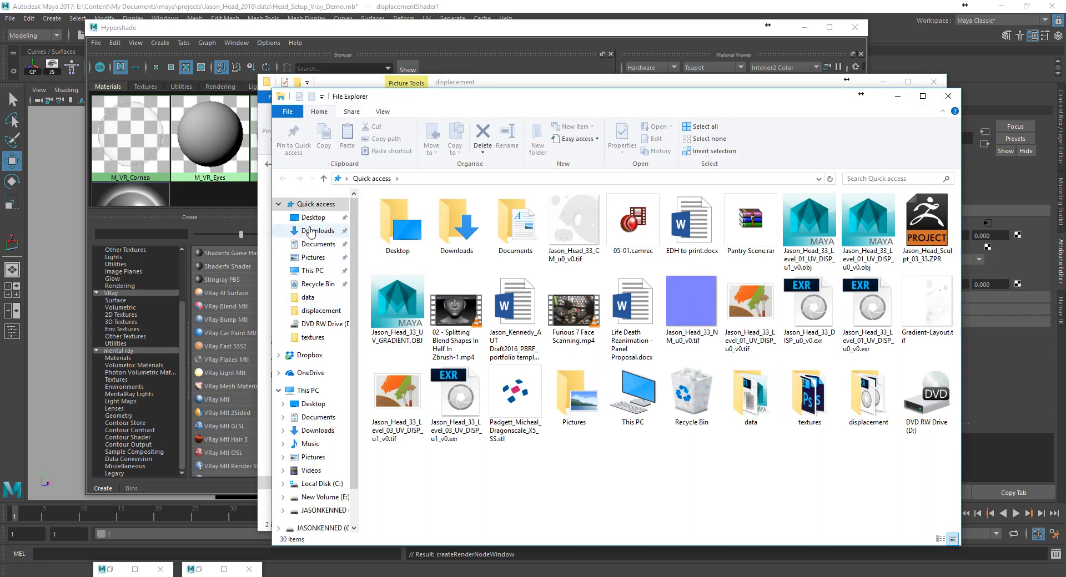
{"action": "left_click", "coordinate": [317, 484]}
{"action": "left_click", "coordinate": [415, 270]}
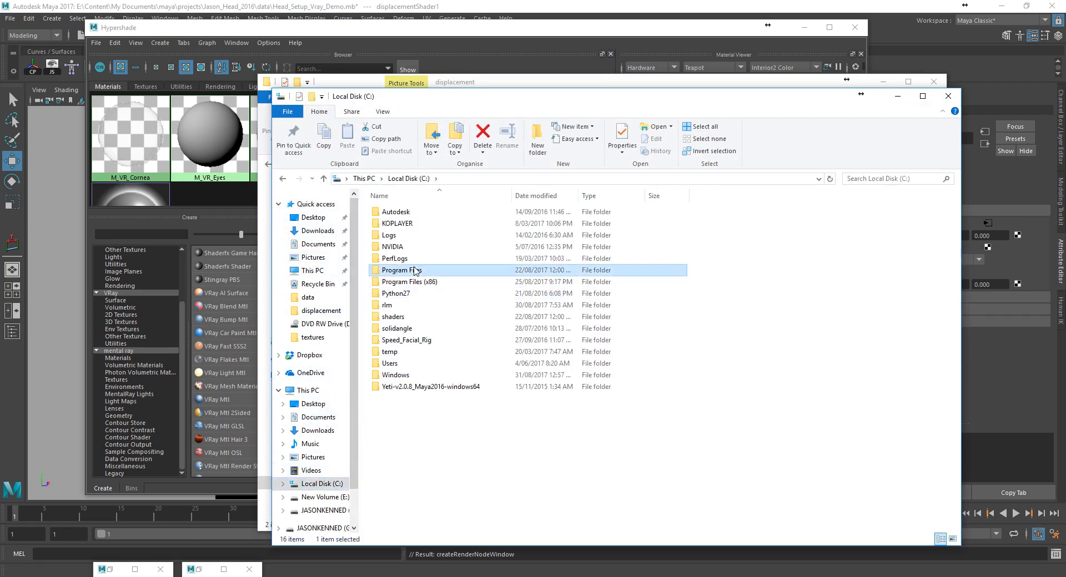
{"action": "double_click", "coordinate": [415, 270]}
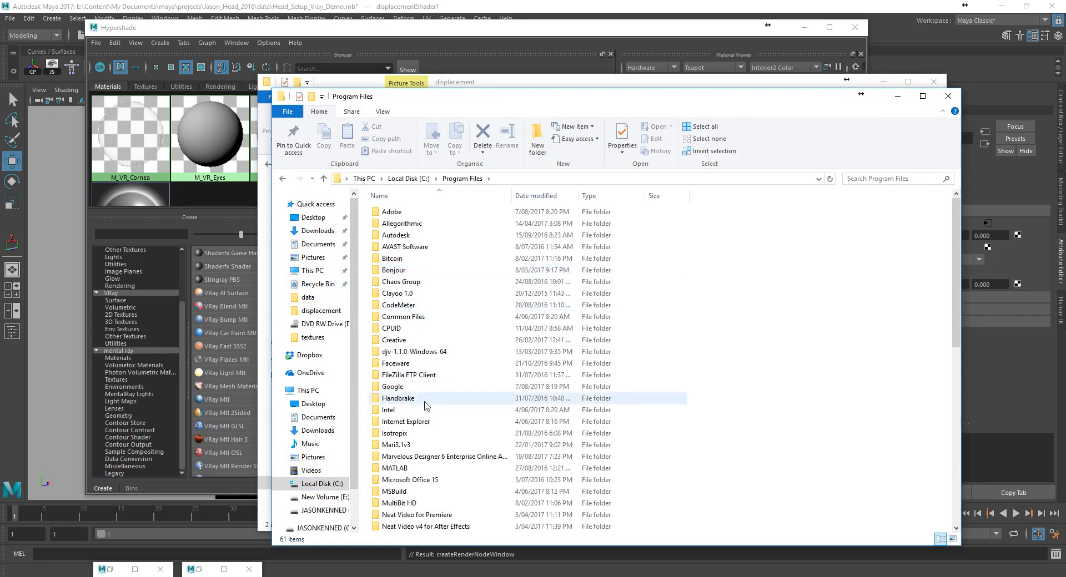
{"action": "scroll", "coordinate": [420, 433], "scroll_direction": "down", "scroll_amount": 4}
{"action": "scroll", "coordinate": [421, 428], "scroll_direction": "down", "scroll_amount": 1}
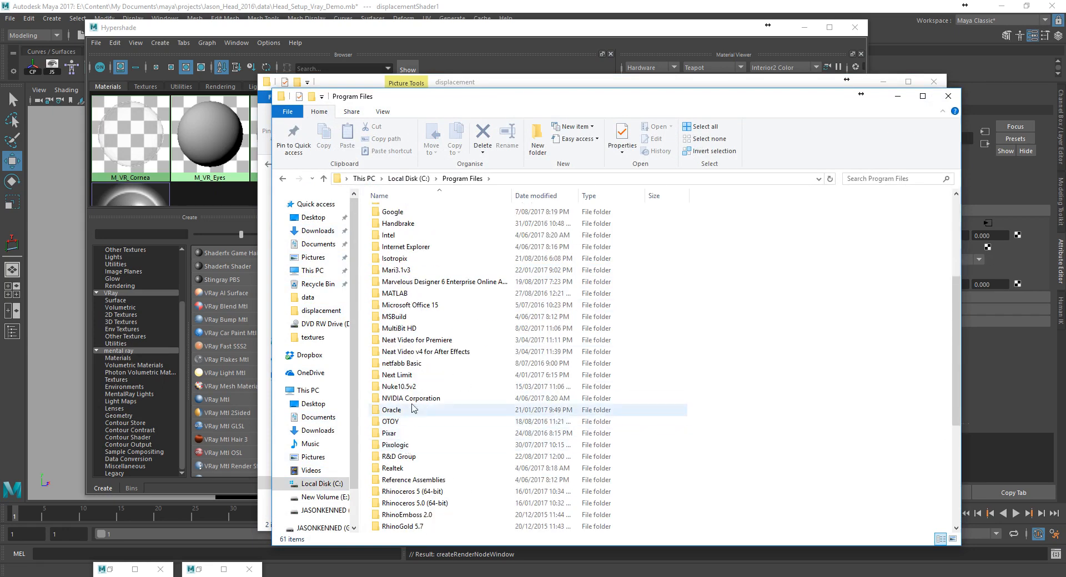
{"action": "scroll", "coordinate": [427, 302], "scroll_direction": "up", "scroll_amount": 3}
{"action": "scroll", "coordinate": [406, 272], "scroll_direction": "up", "scroll_amount": 1}
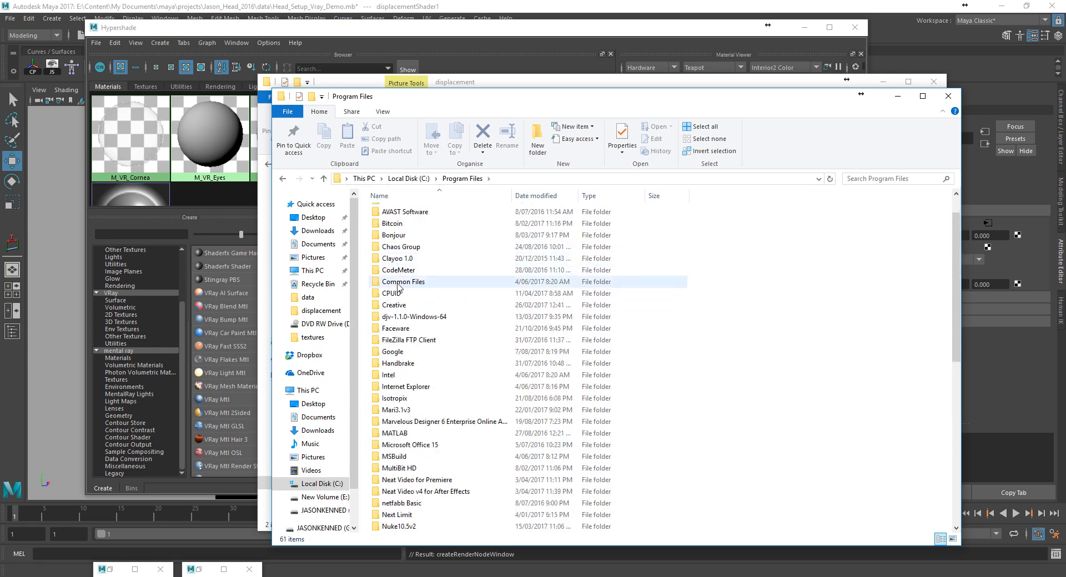
{"action": "double_click", "coordinate": [400, 247]}
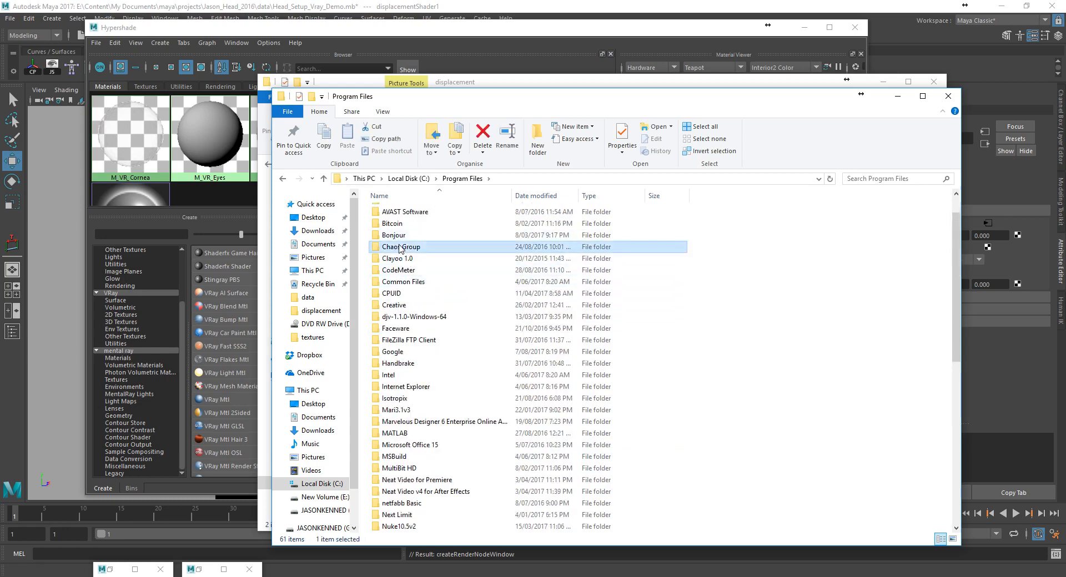
{"action": "left_click", "coordinate": [403, 215]}
{"action": "double_click", "coordinate": [403, 217]}
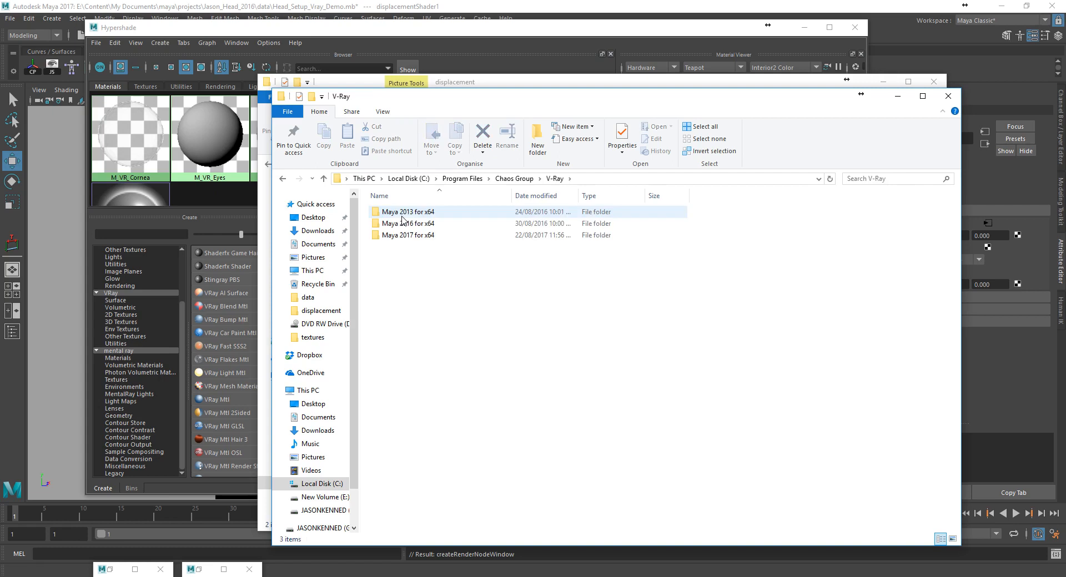
Step: Launch img2tiledexr.exe from the bin folder of Maya 2017 for x64 and reposition the converter window
{"action": "double_click", "coordinate": [422, 236]}
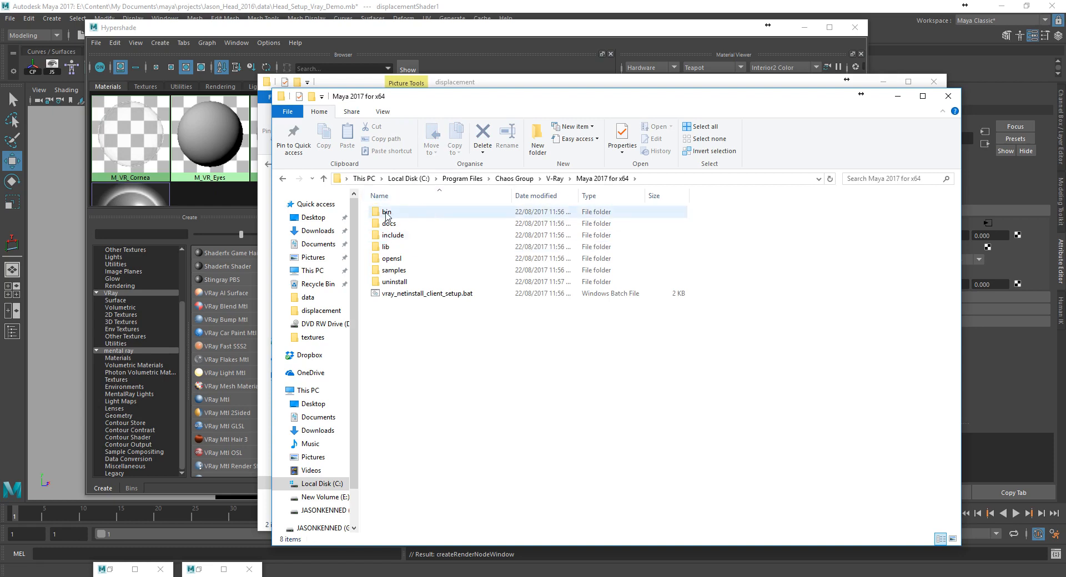
{"action": "double_click", "coordinate": [404, 218]}
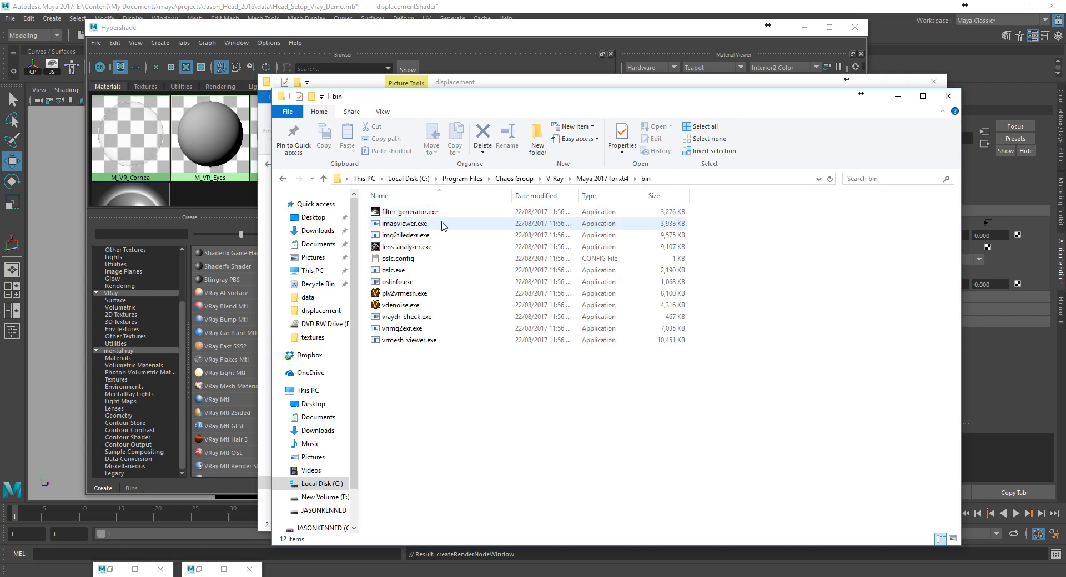
{"action": "left_click", "coordinate": [442, 239]}
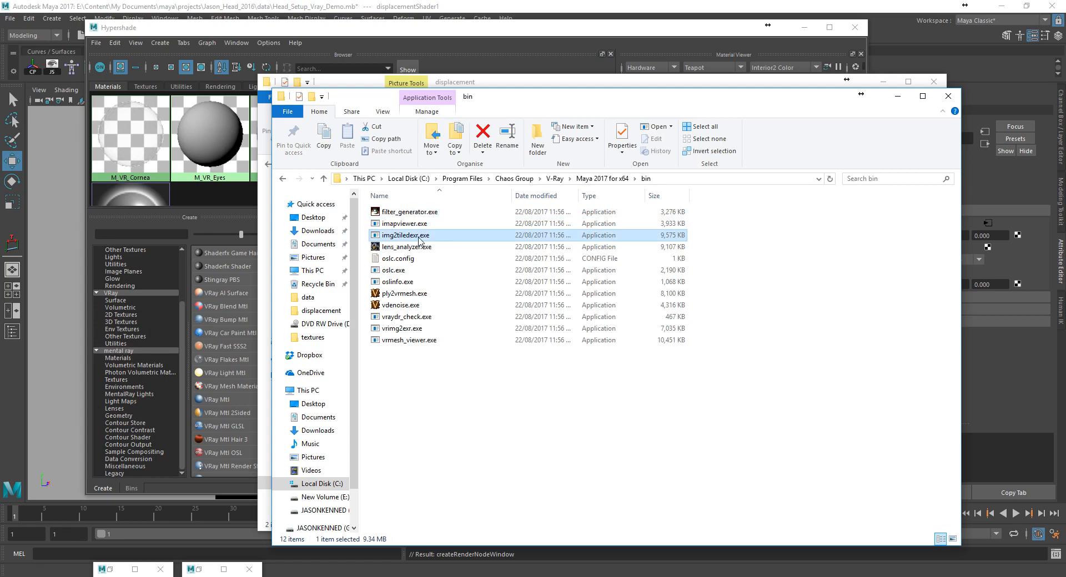
{"action": "double_click", "coordinate": [418, 237]}
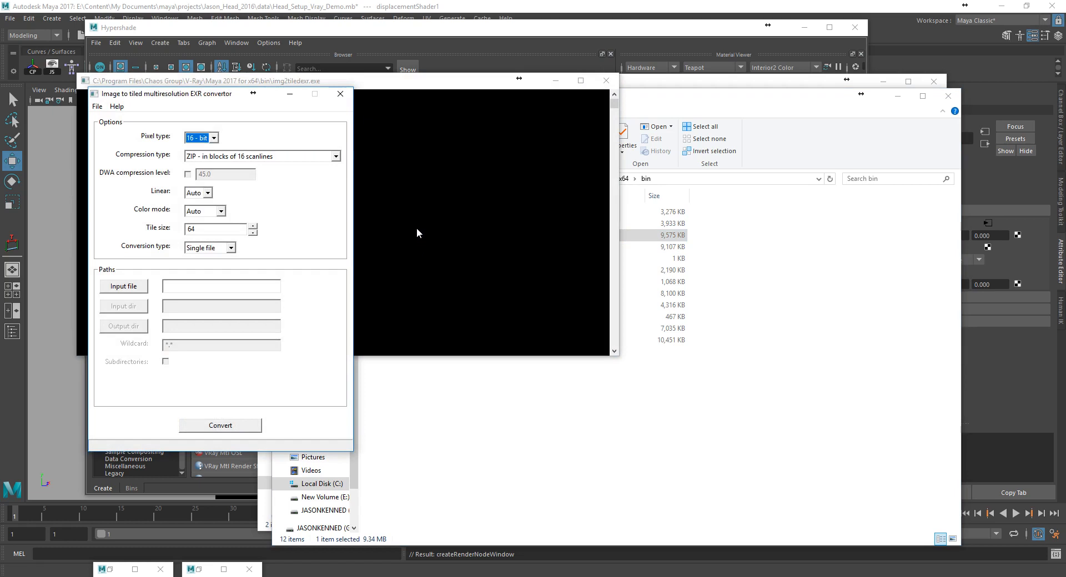
{"action": "left_click_drag", "start_coordinate": [223, 96], "coordinate": [439, 84]}
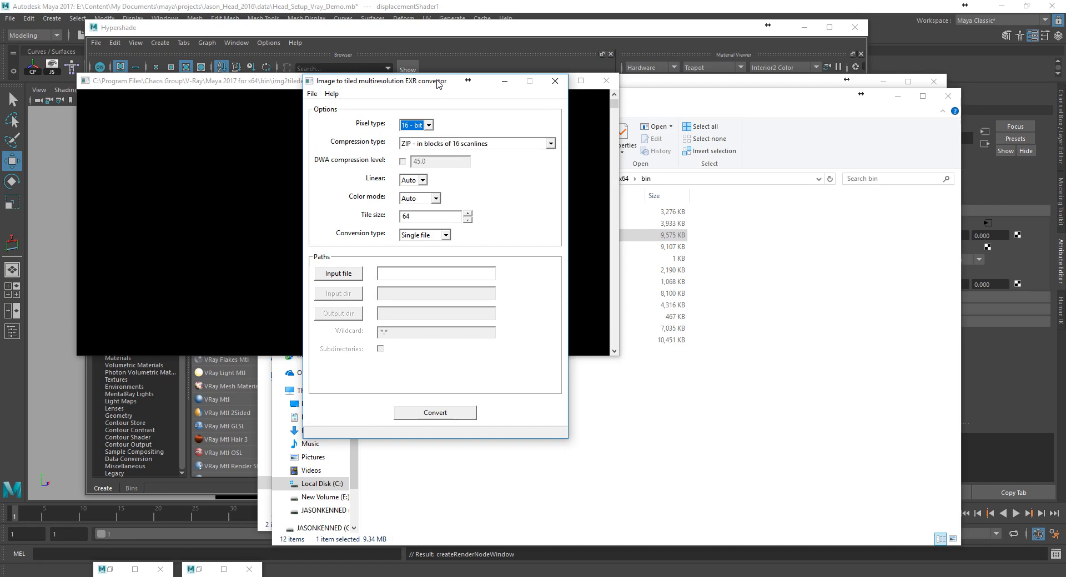
Step: Set the EXR converter to 32-bit pixel type, Grayscale color mode and Multiple files conversion
{"action": "left_click", "coordinate": [423, 125]}
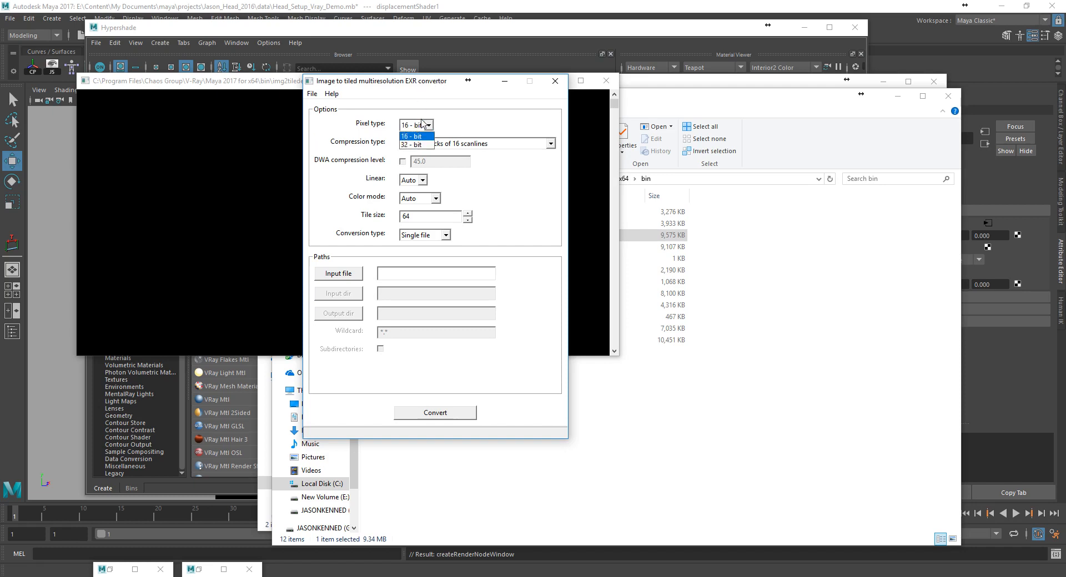
{"action": "left_click", "coordinate": [409, 145]}
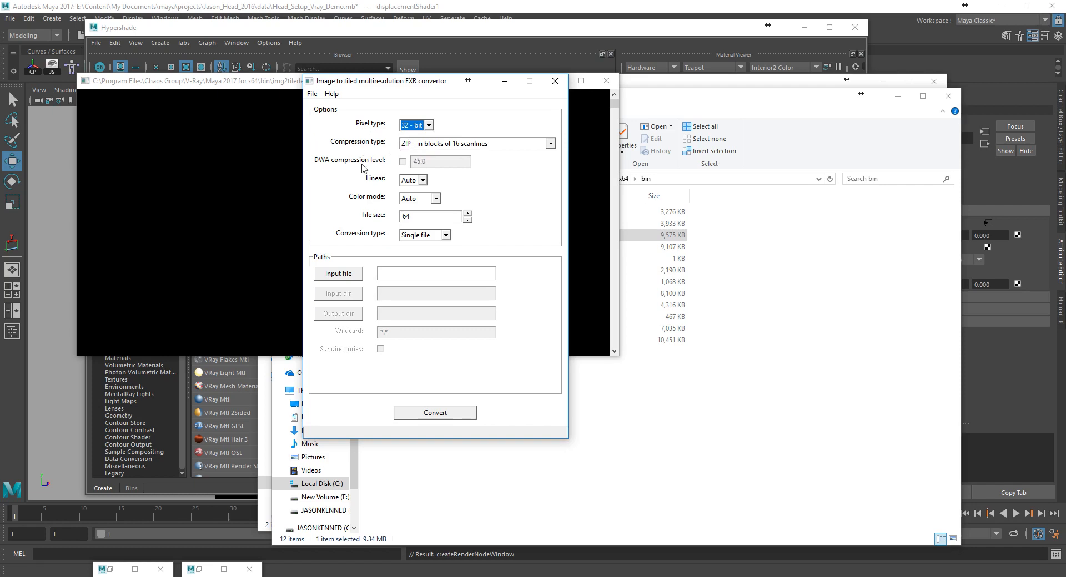
{"action": "left_click", "coordinate": [422, 200]}
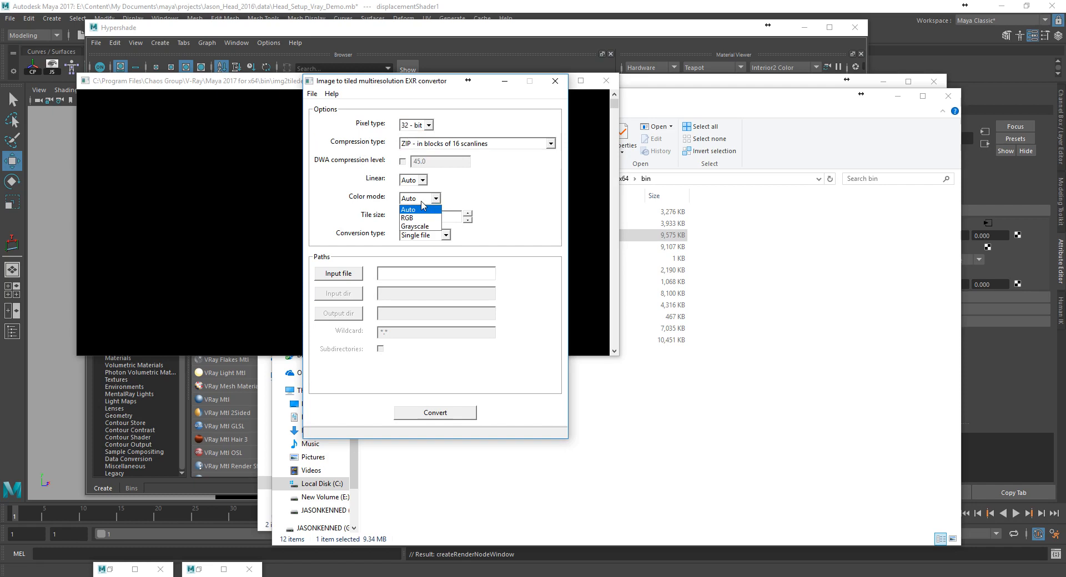
{"action": "left_click", "coordinate": [418, 227]}
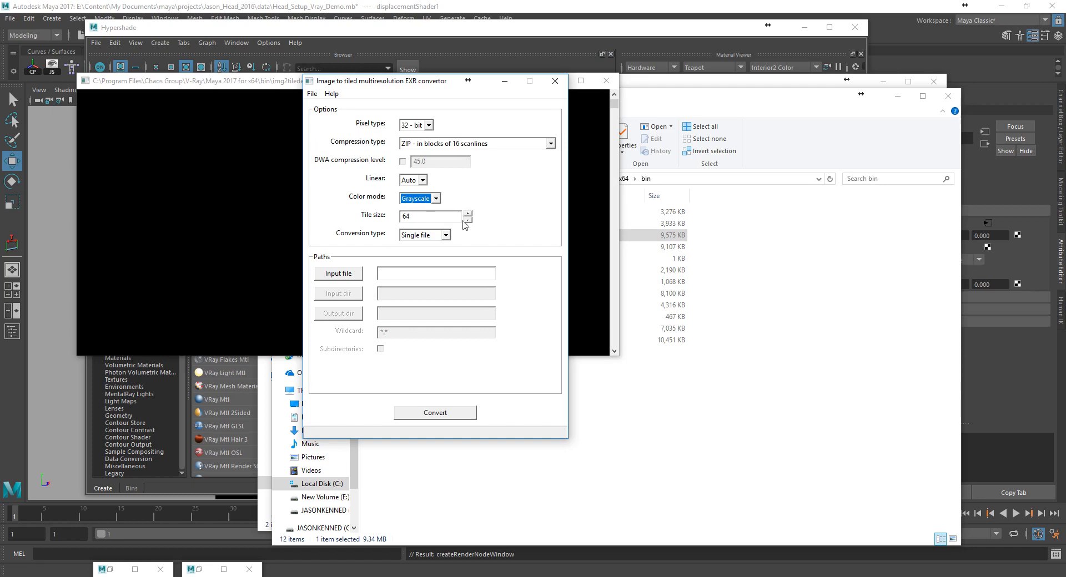
{"action": "left_click", "coordinate": [419, 238]}
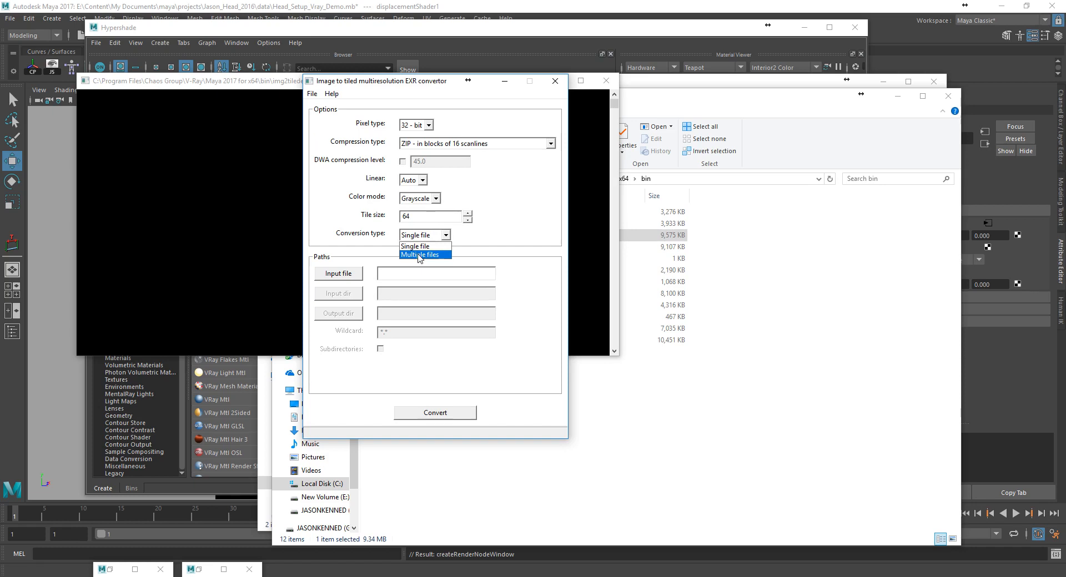
{"action": "left_click", "coordinate": [419, 254]}
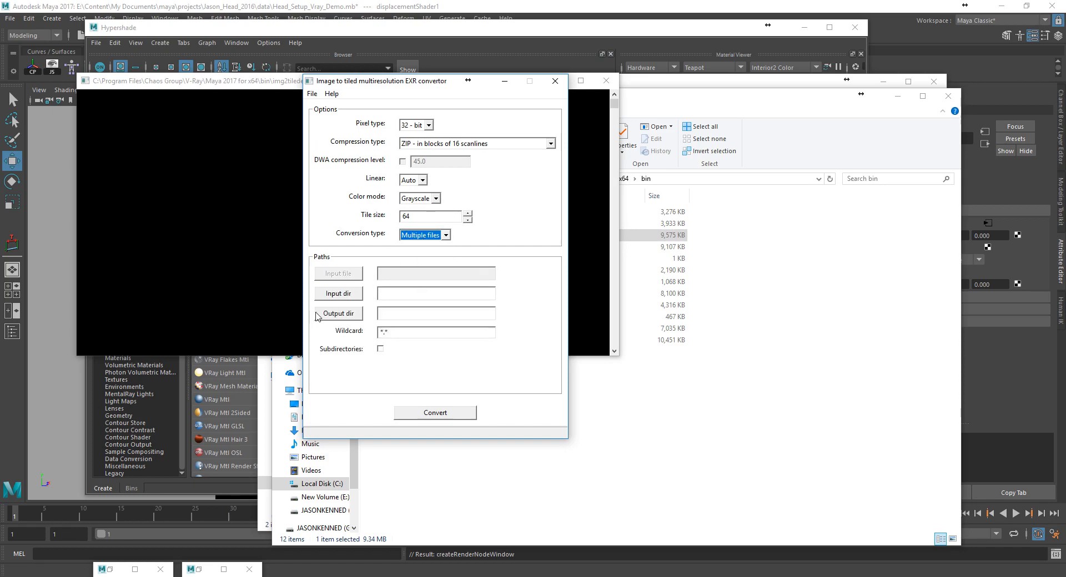
Step: Copy the path of the project's textures\displacement folder and enter it as the converter's input directory
{"action": "left_click", "coordinate": [728, 89]}
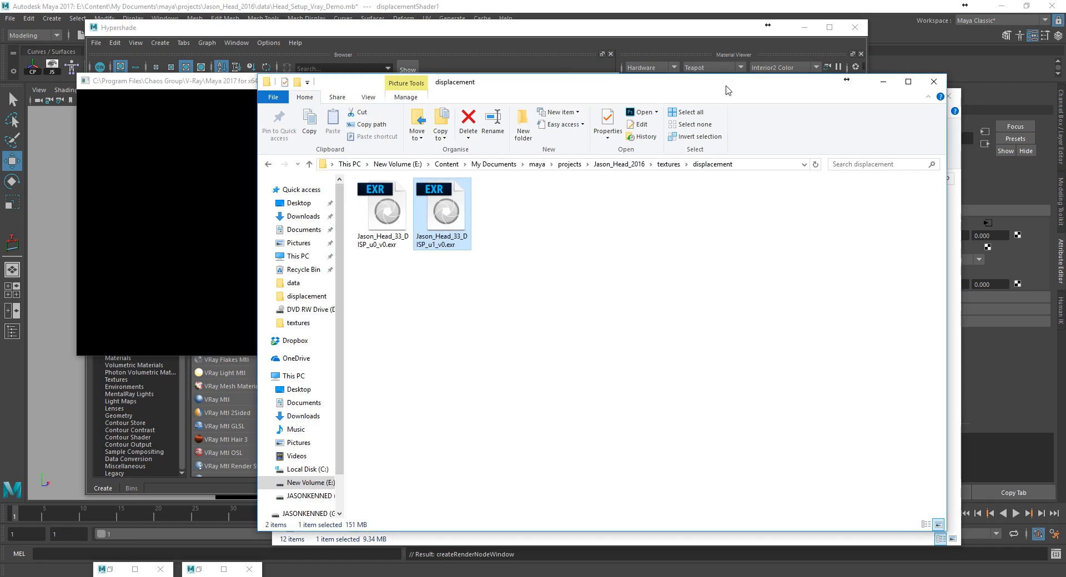
{"action": "left_click", "coordinate": [752, 164]}
{"action": "key", "text": "ctrl+c"}
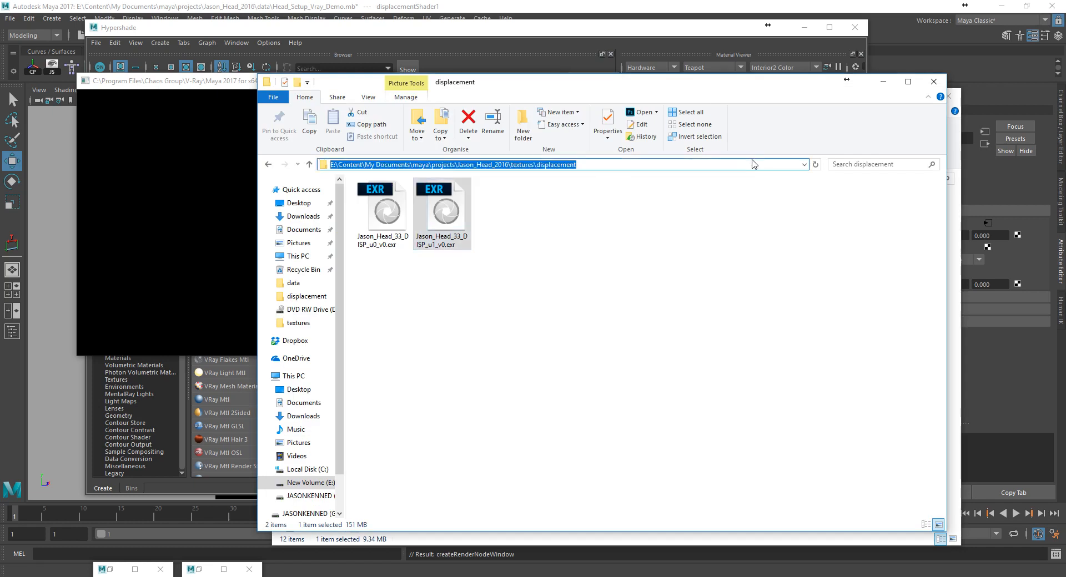
{"action": "left_click_drag", "start_coordinate": [651, 102], "coordinate": [700, 187]}
{"action": "left_click", "coordinate": [482, 167]}
{"action": "left_click", "coordinate": [397, 293]}
{"action": "key", "text": "ctrl+v"}
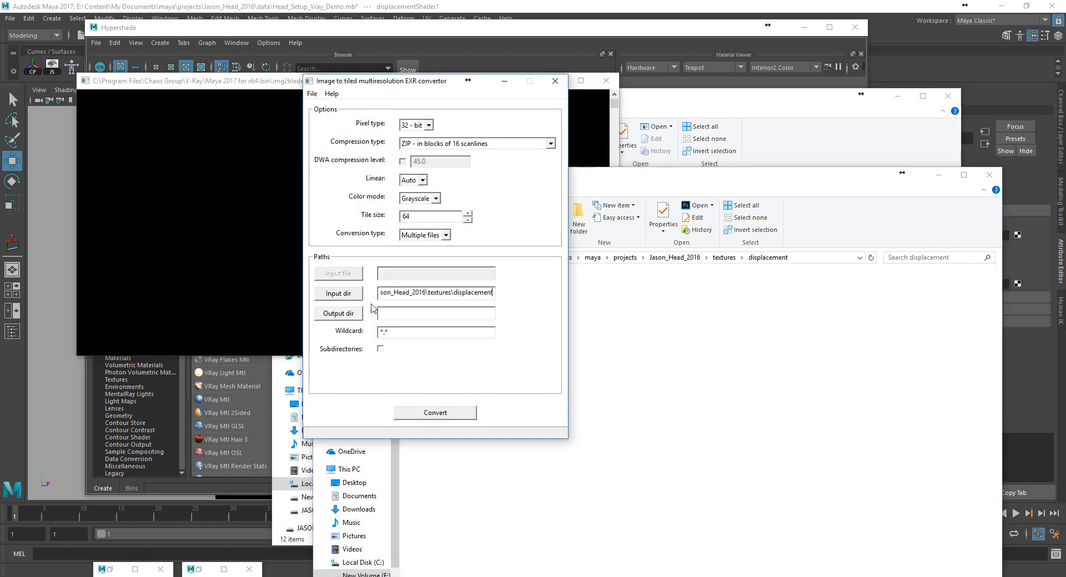
Step: Create a folder named tiled inside the displacement folder and set it as the converter's output directory
{"action": "left_click", "coordinate": [339, 313]}
{"action": "left_click", "coordinate": [497, 126]}
{"action": "key", "text": "ctrl+v"}
{"action": "key", "text": "Return"}
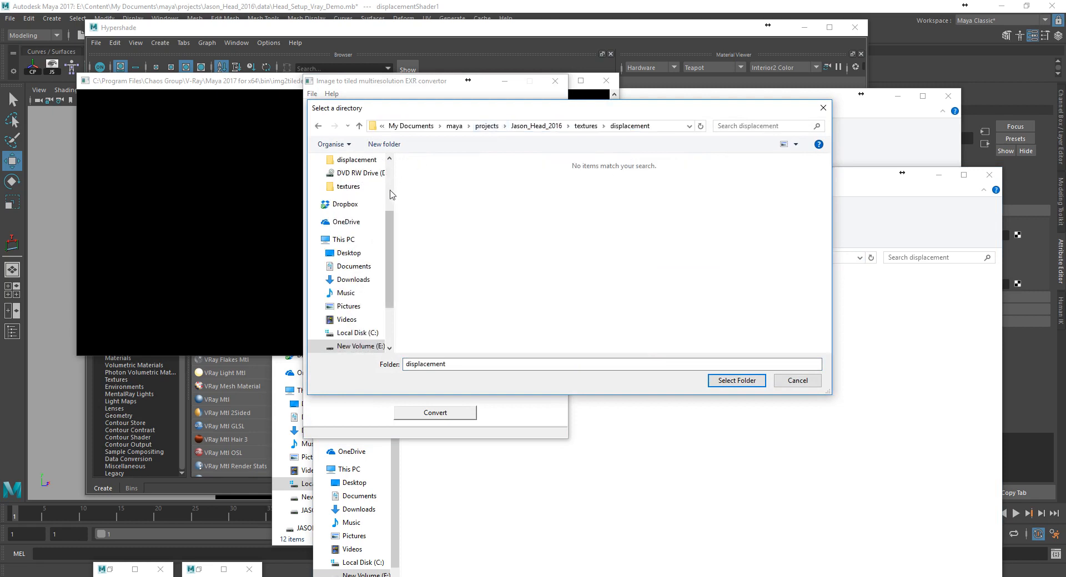
{"action": "right_click", "coordinate": [500, 217]}
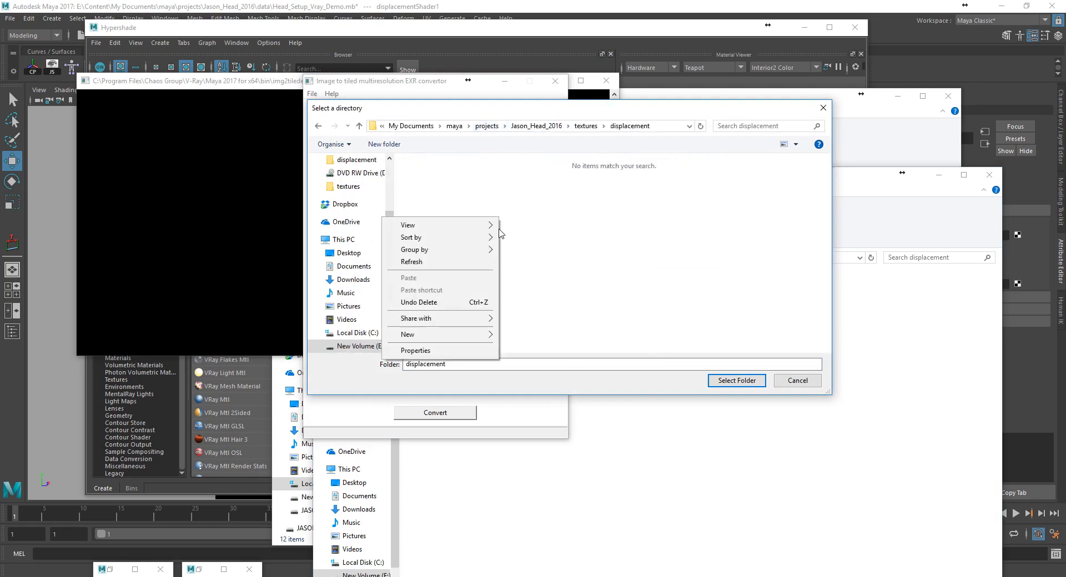
{"action": "mouse_move", "coordinate": [480, 334]}
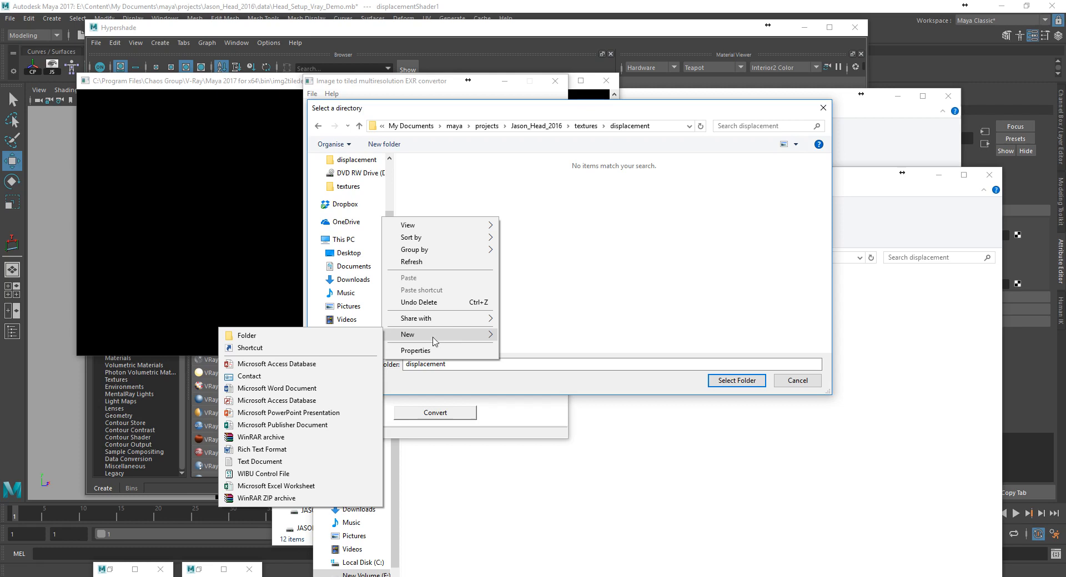
{"action": "left_click", "coordinate": [350, 339]}
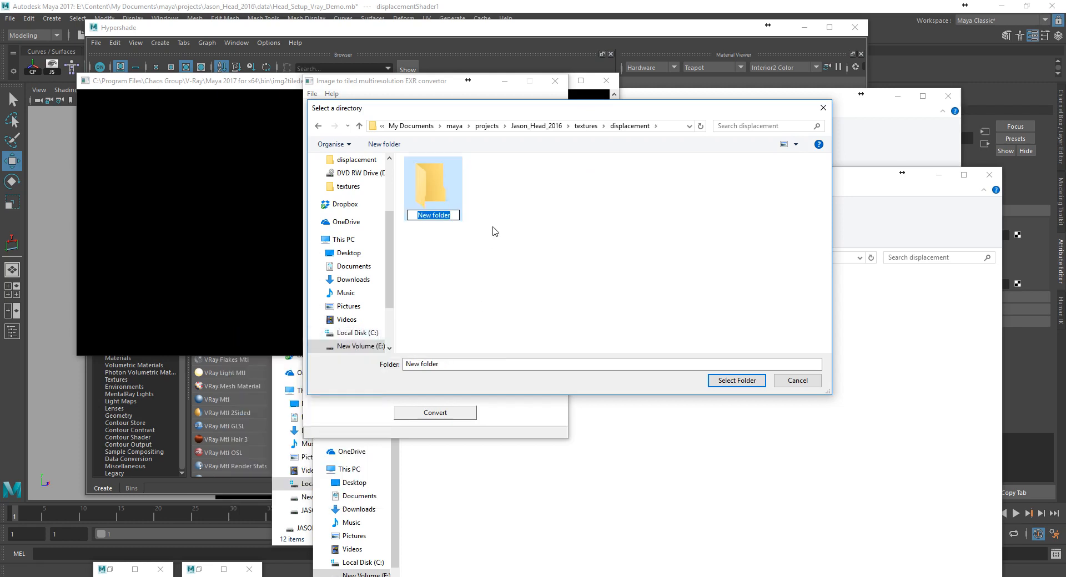
{"action": "type", "text": "Tiled"}
{"action": "key", "text": "BackSpace"}
{"action": "key", "text": "BackSpace"}
{"action": "key", "text": "BackSpace"}
{"action": "key", "text": "BackSpace"}
{"action": "key", "text": "BackSpace"}
{"action": "type", "text": "tiled"}
{"action": "key", "text": "Return"}
{"action": "double_click", "coordinate": [441, 186]}
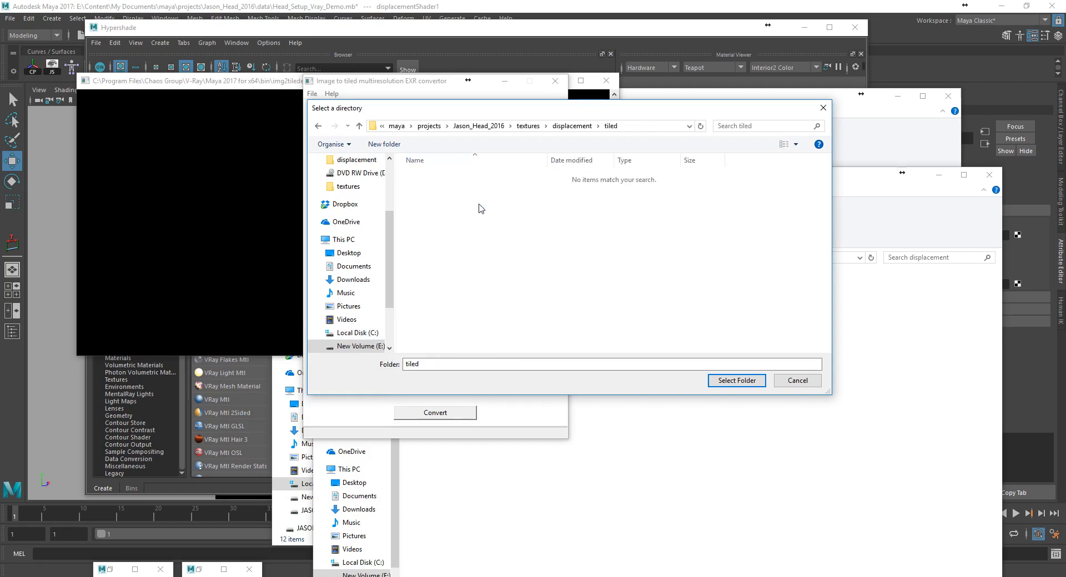
{"action": "left_click", "coordinate": [736, 381]}
Step: Move the displacement folder window clear of the converter and check the input and output directory paths
{"action": "left_click", "coordinate": [771, 403]}
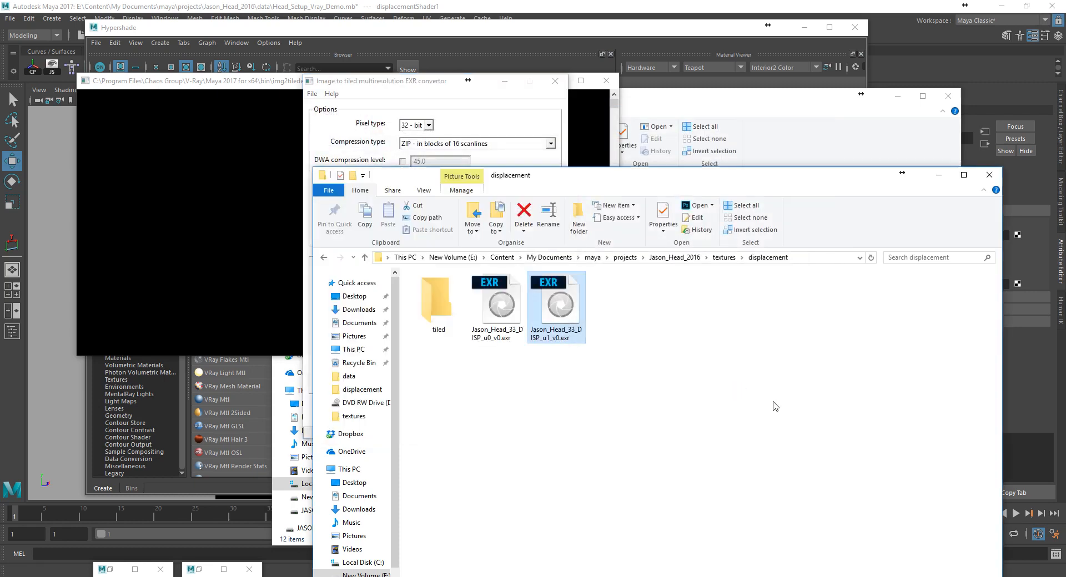
{"action": "left_click_drag", "start_coordinate": [534, 180], "coordinate": [763, 245]}
{"action": "left_click_drag", "start_coordinate": [392, 314], "coordinate": [551, 318]}
{"action": "left_click_drag", "start_coordinate": [462, 292], "coordinate": [550, 304]}
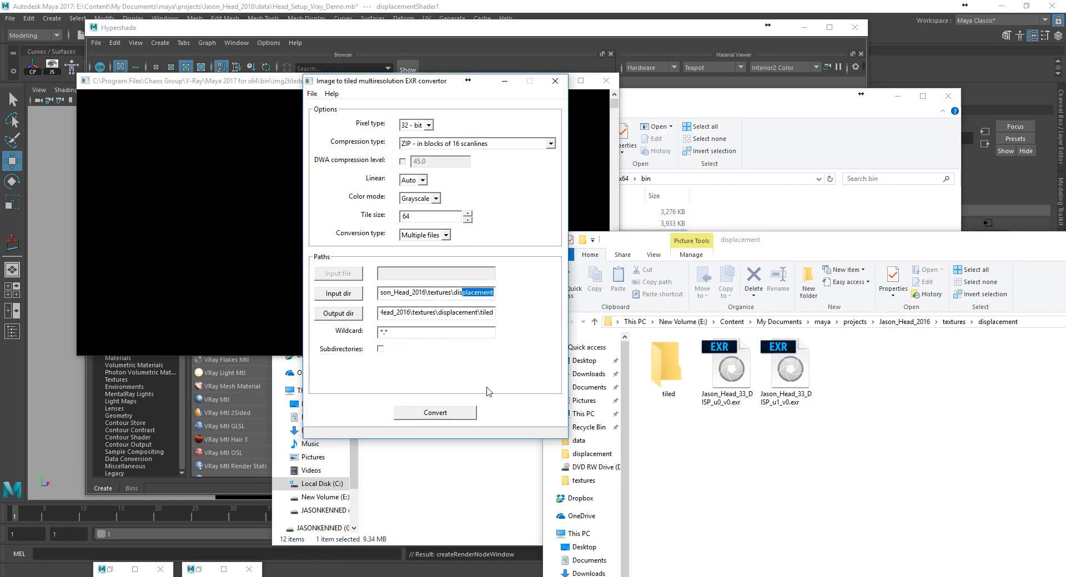
Step: Convert the displacement maps to tiled EXR files and open the tiled output folder in a clear spot on screen
{"action": "left_click", "coordinate": [444, 418]}
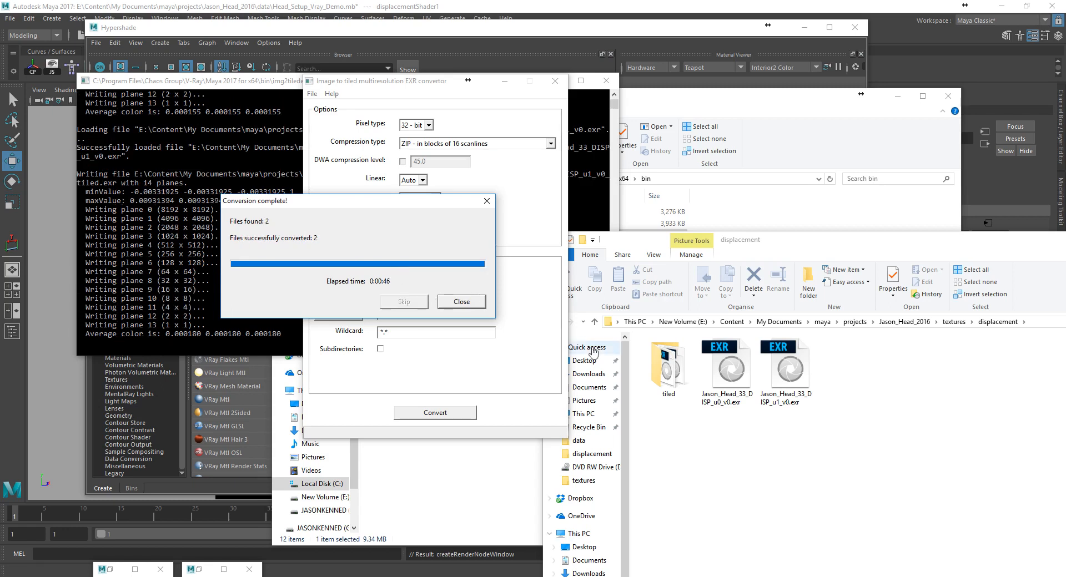
{"action": "double_click", "coordinate": [649, 361]}
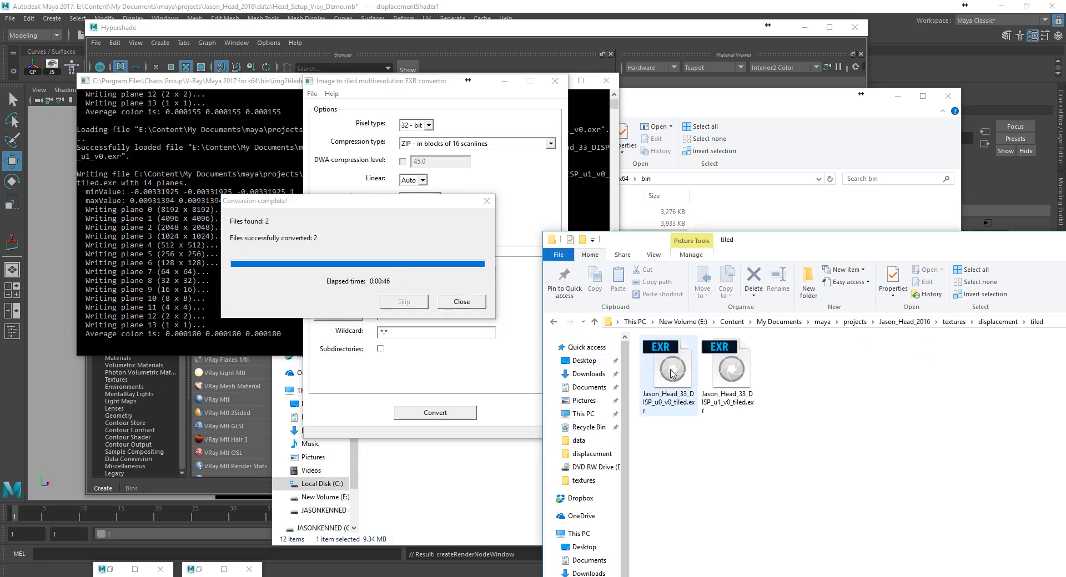
{"action": "left_click_drag", "start_coordinate": [723, 256], "coordinate": [437, 86]}
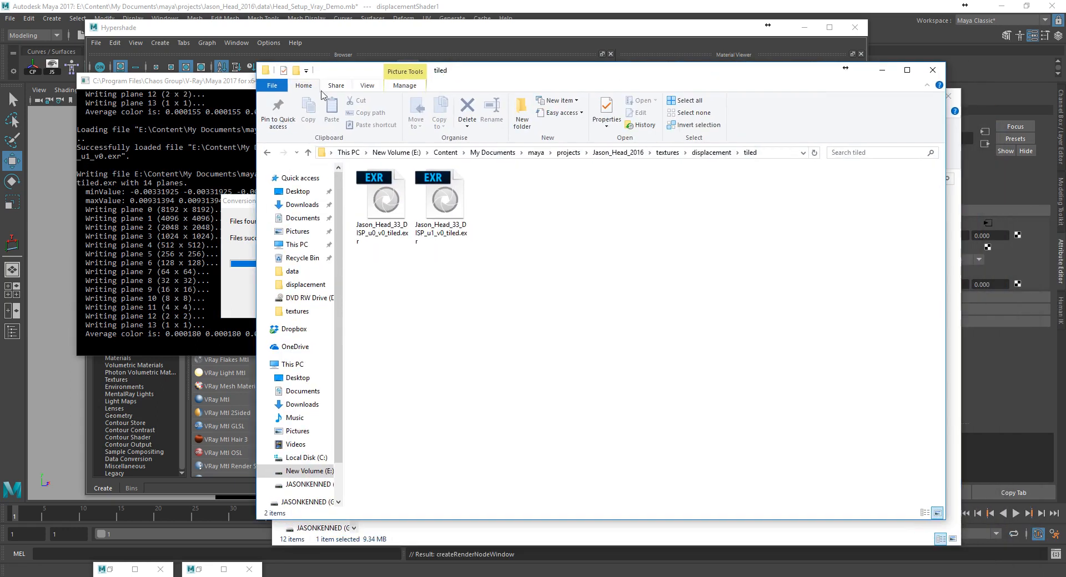
Step: Compare the file sizes of the original displacement EXRs with those of the converted versions in the tiled folder
{"action": "left_click", "coordinate": [265, 154]}
{"action": "left_click", "coordinate": [452, 223]}
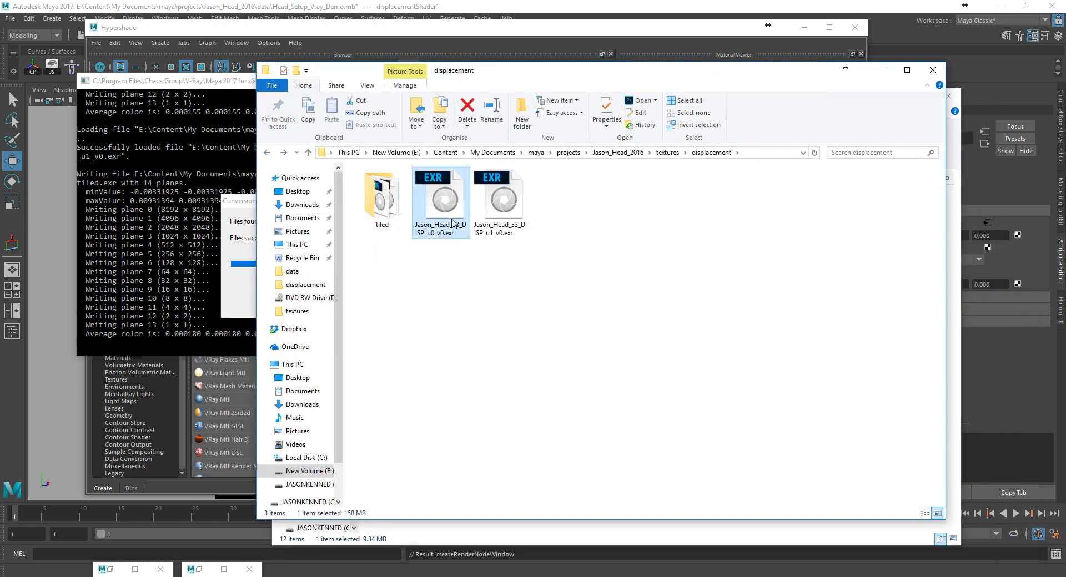
{"action": "left_click", "coordinate": [489, 224]}
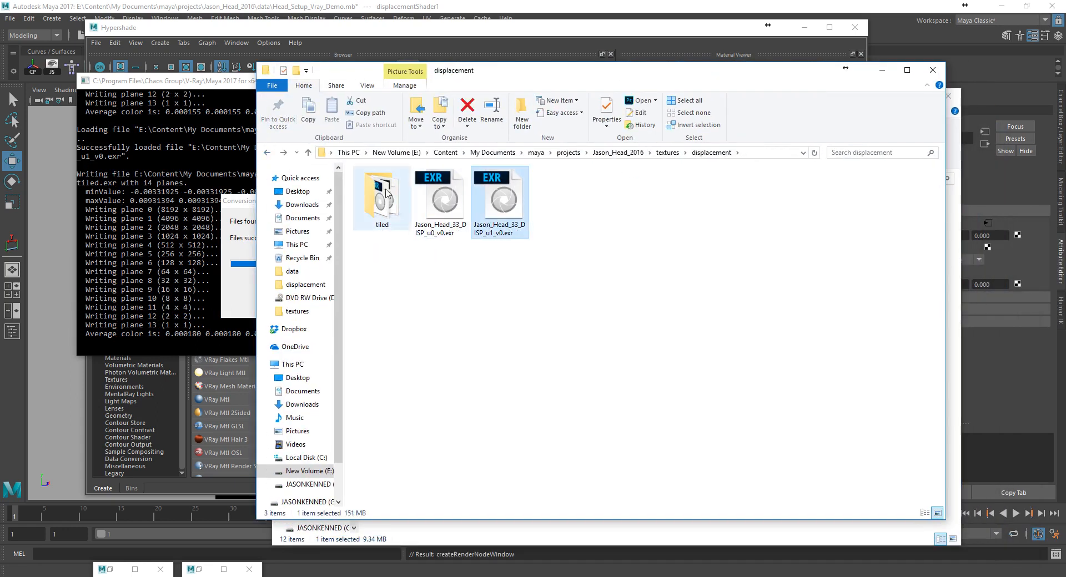
{"action": "left_click", "coordinate": [267, 153]}
{"action": "double_click", "coordinate": [441, 205]}
{"action": "double_click", "coordinate": [384, 203]}
{"action": "left_click", "coordinate": [391, 221]}
{"action": "left_click", "coordinate": [445, 219]}
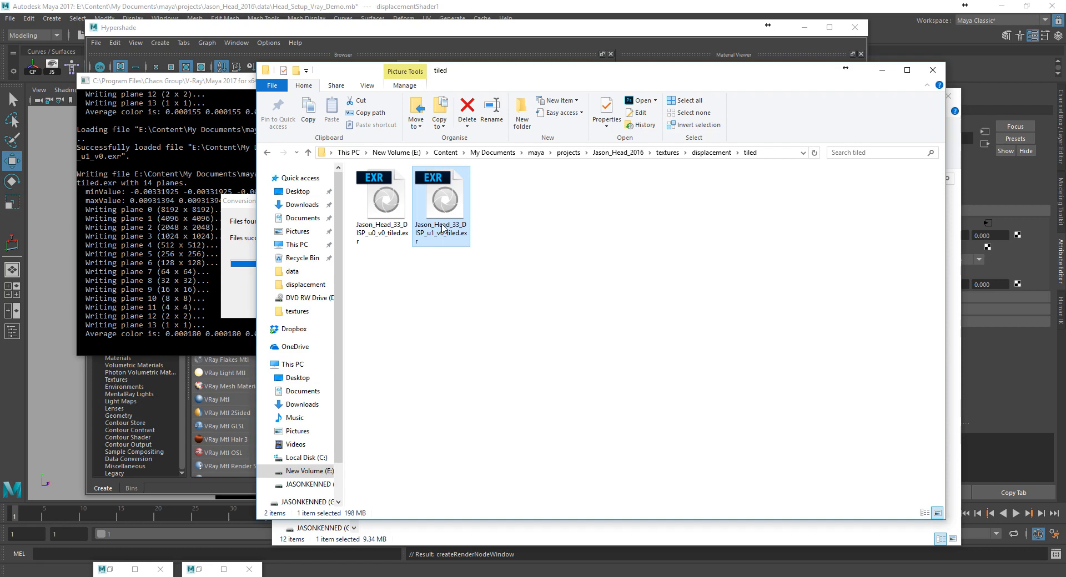
{"action": "left_click", "coordinate": [268, 152]}
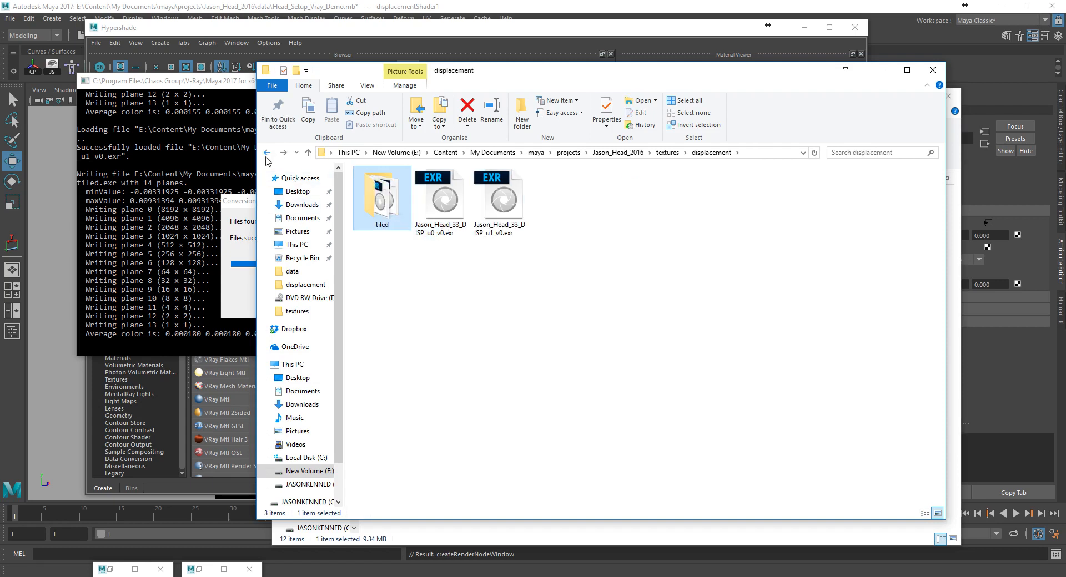
Step: Dismiss the conversion report and close the EXR converter
{"action": "left_click", "coordinate": [251, 240]}
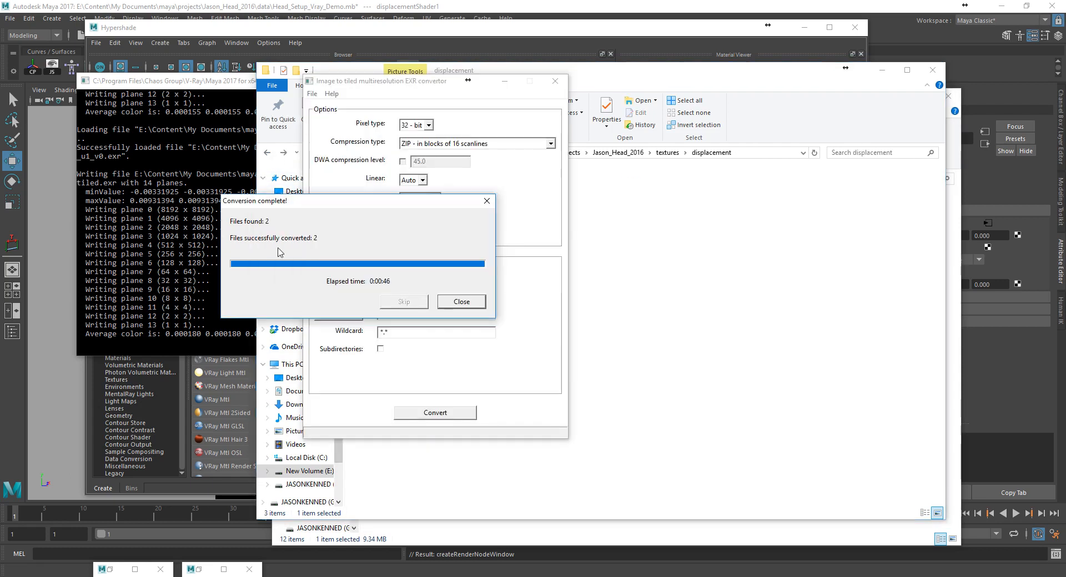
{"action": "left_click", "coordinate": [464, 306]}
{"action": "left_click", "coordinate": [558, 85]}
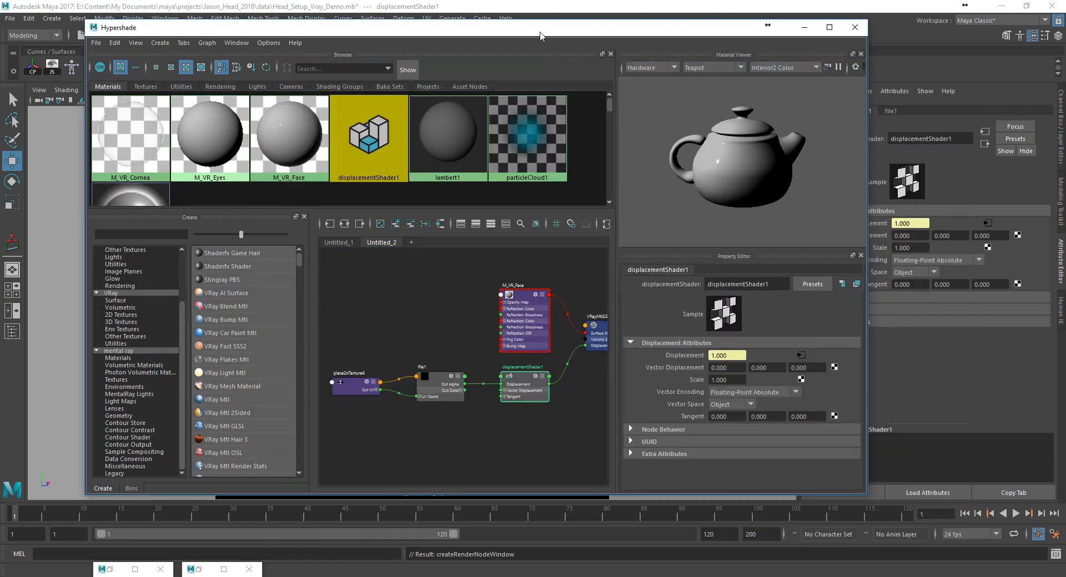
Step: Examine the face material's displacement network in the Hypershade, checking the VRayMtl2SG, displacementShader1 and file1 attributes
{"action": "left_click", "coordinate": [541, 35]}
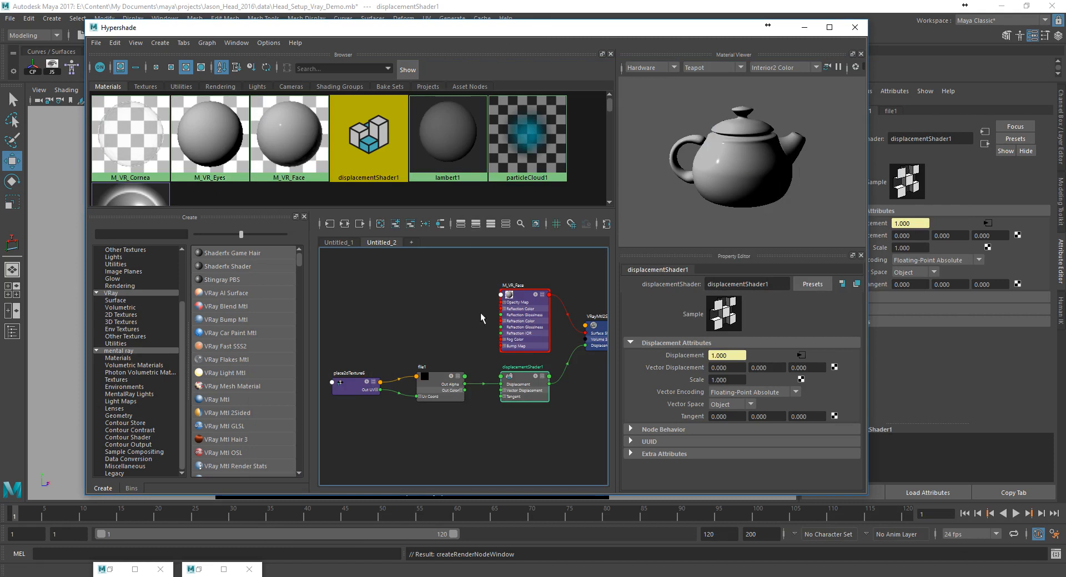
{"action": "scroll", "coordinate": [481, 338], "scroll_direction": "down", "scroll_amount": 2}
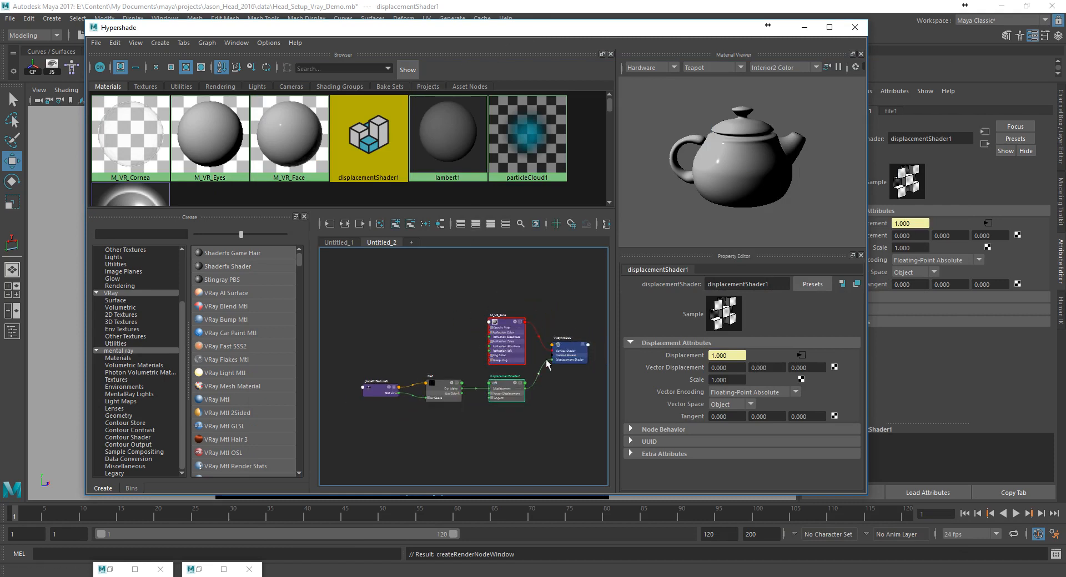
{"action": "left_click", "coordinate": [562, 360]}
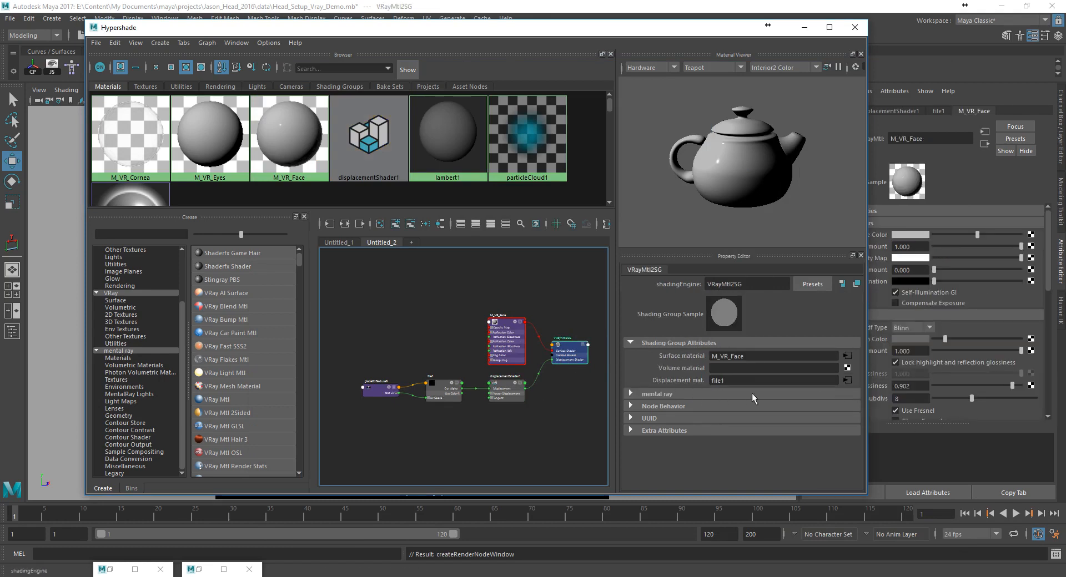
{"action": "scroll", "coordinate": [530, 386], "scroll_direction": "up", "scroll_amount": 3}
{"action": "scroll", "coordinate": [537, 369], "scroll_direction": "up", "scroll_amount": 2}
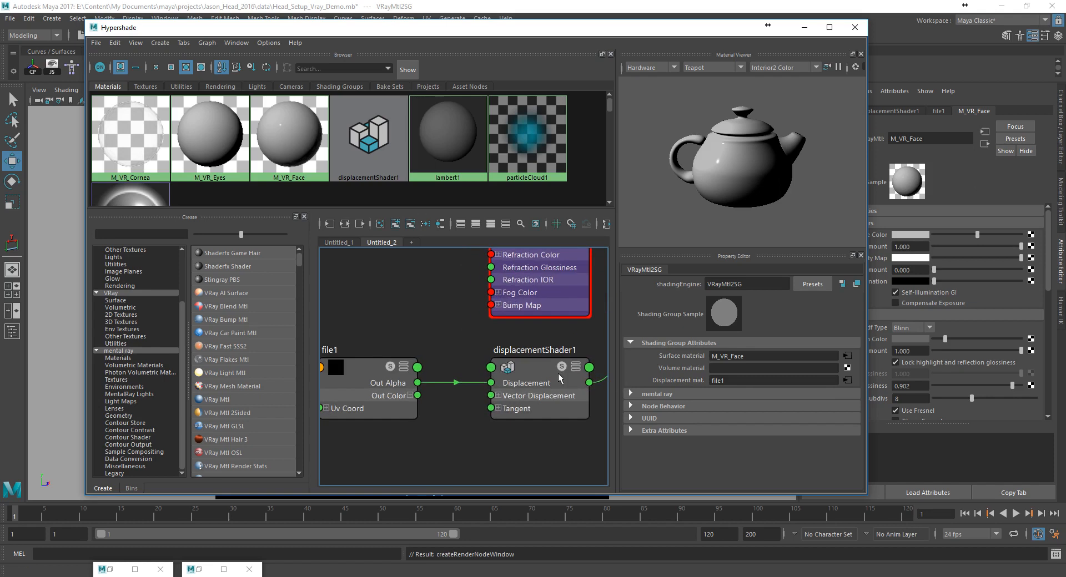
{"action": "left_click", "coordinate": [553, 377]}
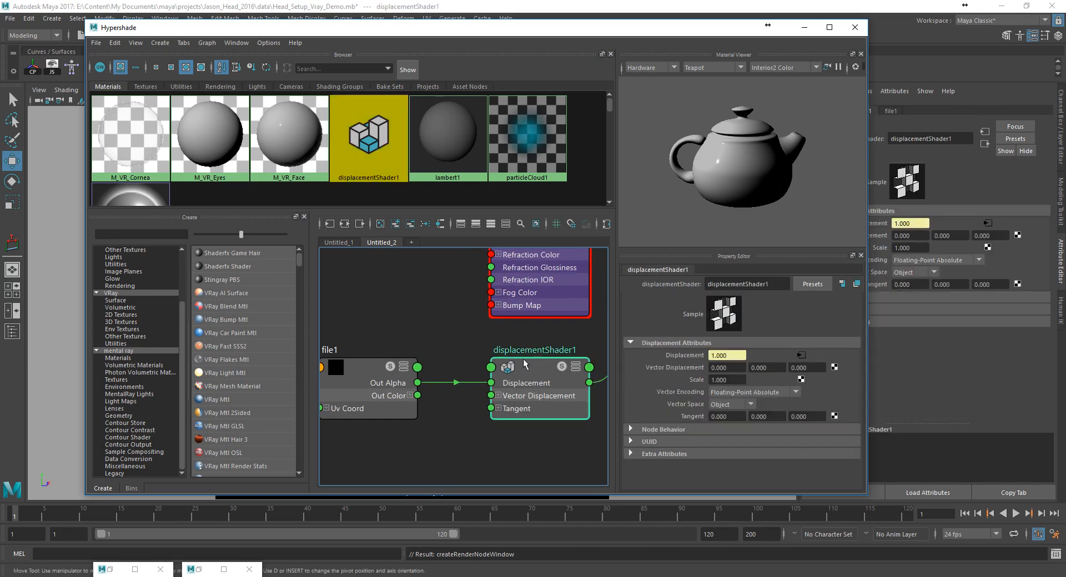
{"action": "scroll", "coordinate": [524, 355], "scroll_direction": "down", "scroll_amount": 2}
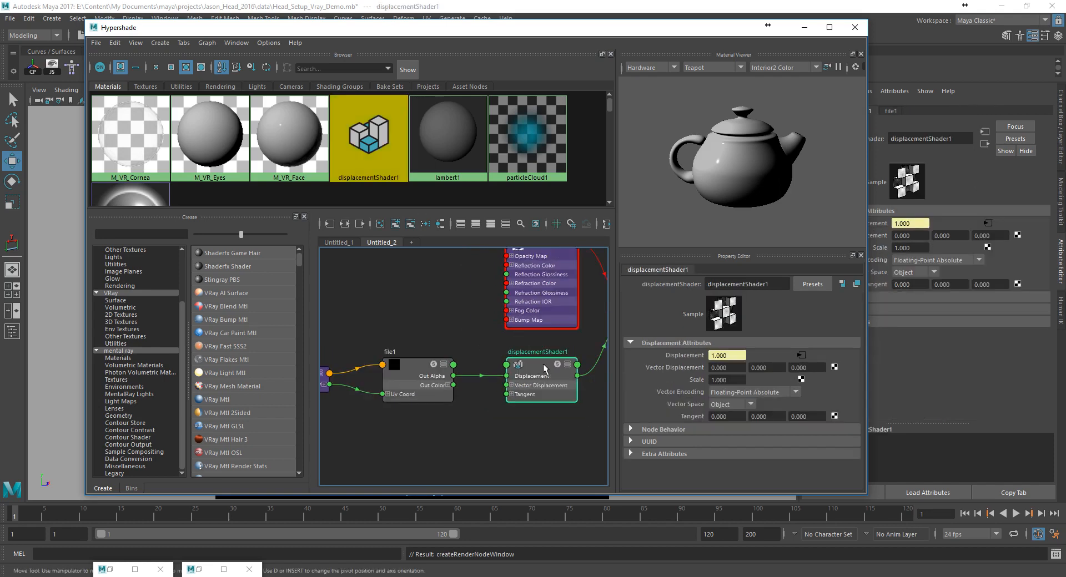
{"action": "left_click", "coordinate": [420, 367]}
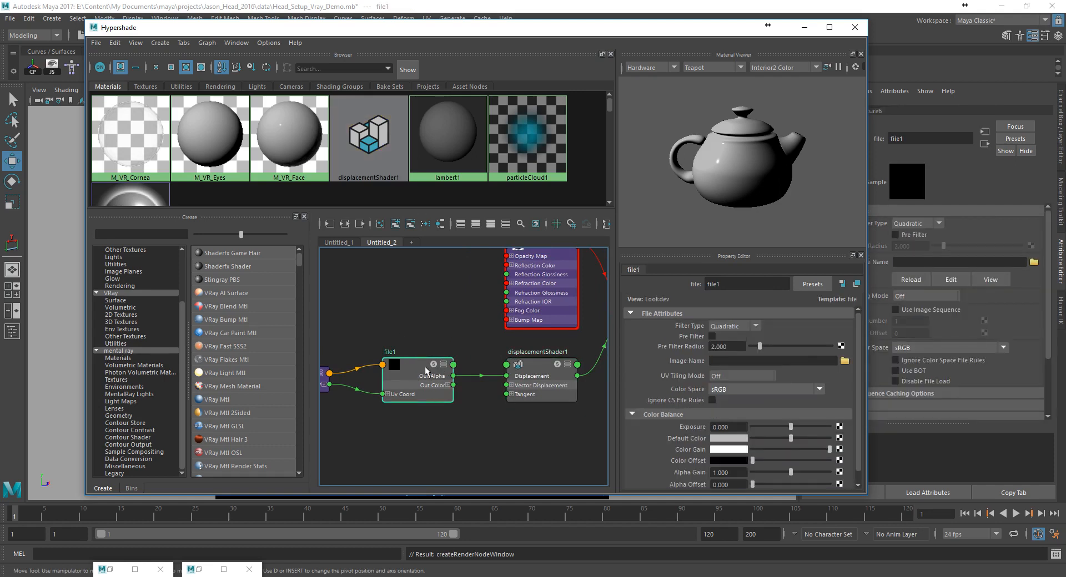
{"action": "middle_click_drag", "start_coordinate": [424, 346], "coordinate": [463, 344], "text": "alt"}
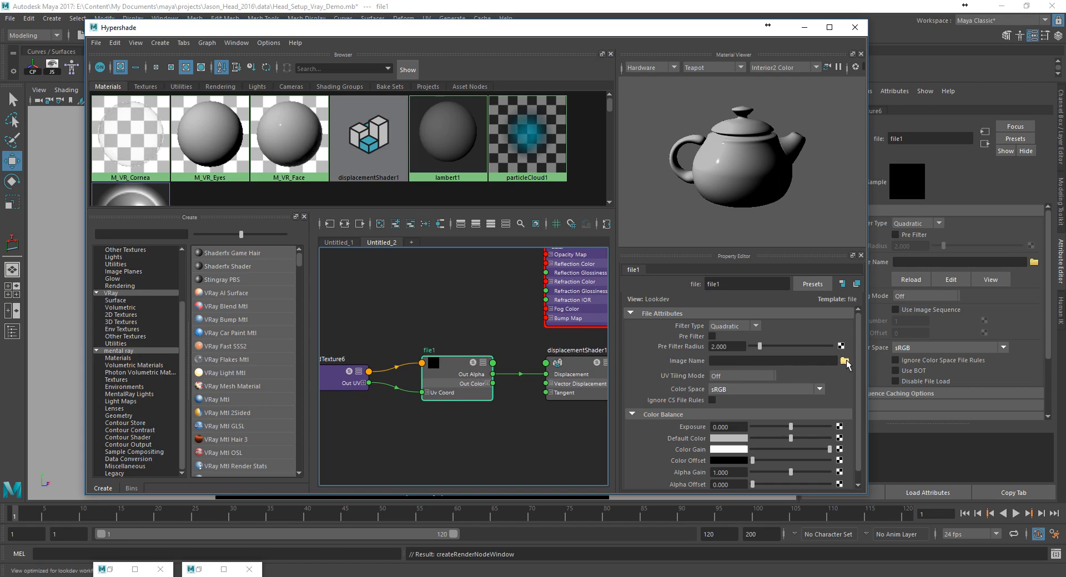
{"action": "left_click", "coordinate": [844, 361]}
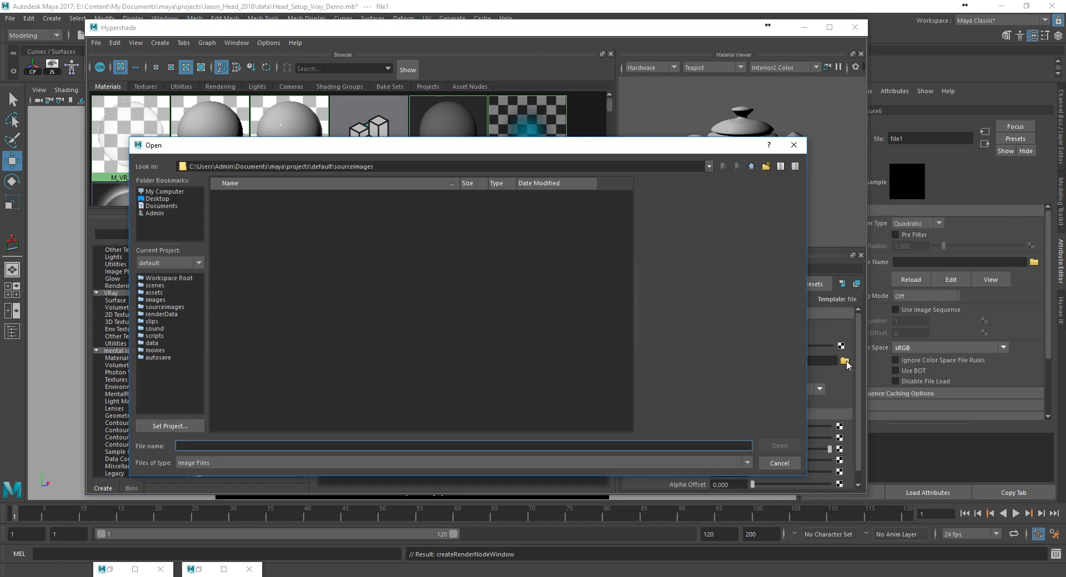
{"action": "left_click", "coordinate": [379, 167]}
{"action": "key", "text": "ctrl+a"}
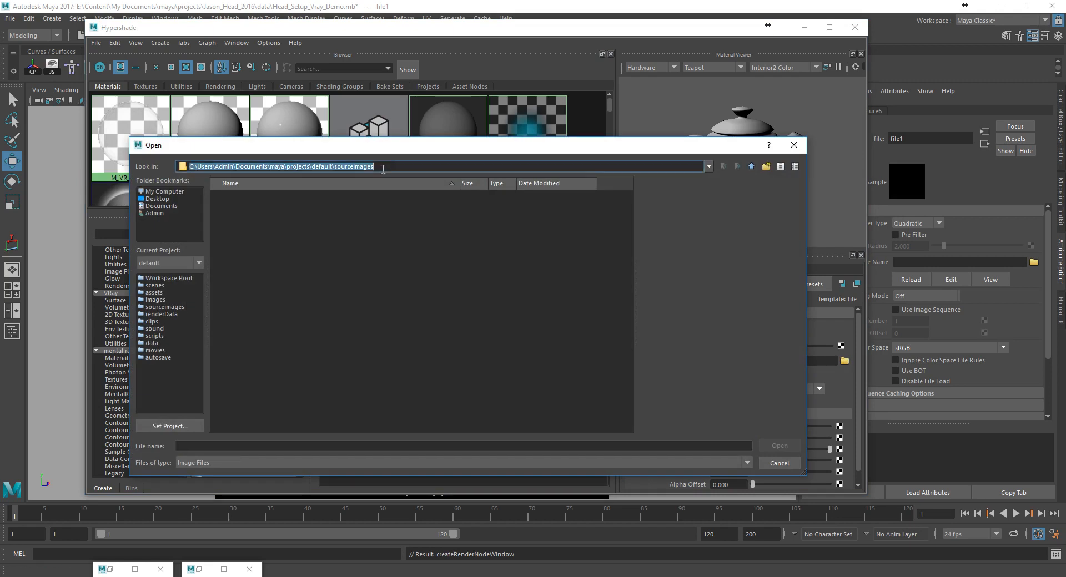
{"action": "type", "text": "E:\\Content\\My Documents\\maya\\projects\\Jason_Head_2016\\textures\\displacement"}
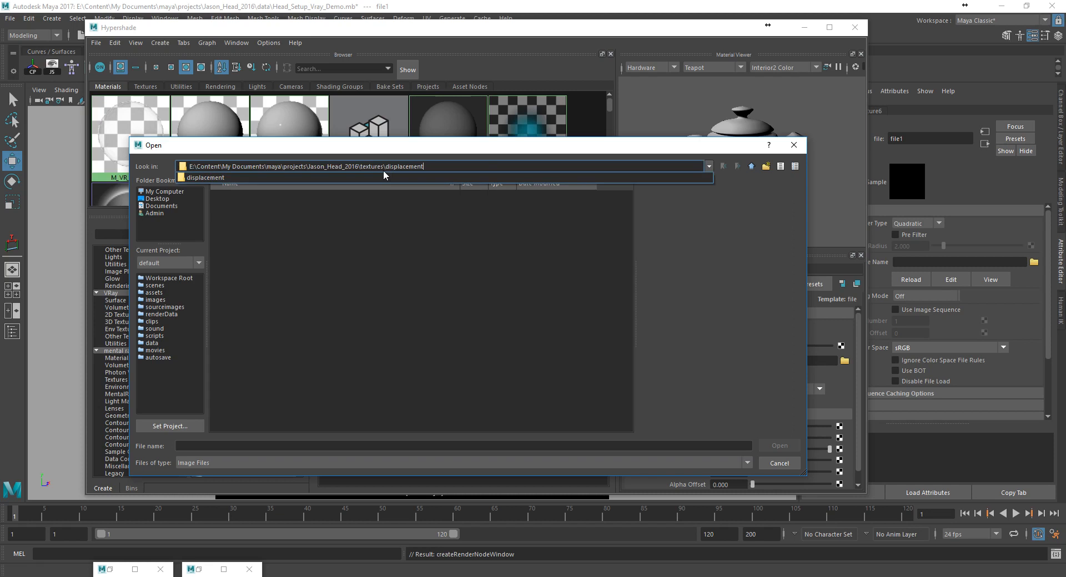
{"action": "key", "text": "Return"}
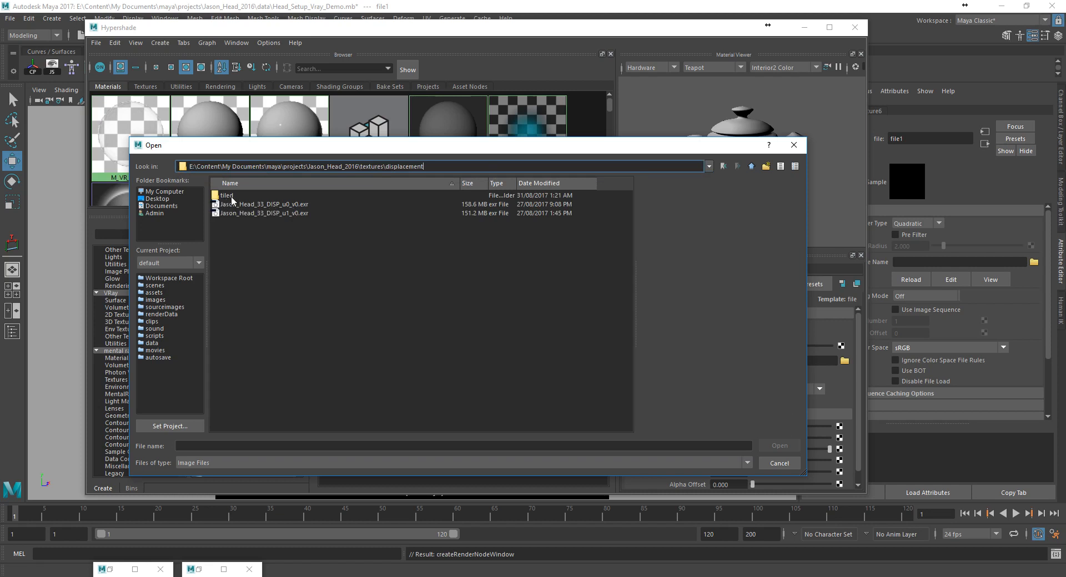
{"action": "left_click", "coordinate": [270, 205]}
{"action": "double_click", "coordinate": [285, 198]}
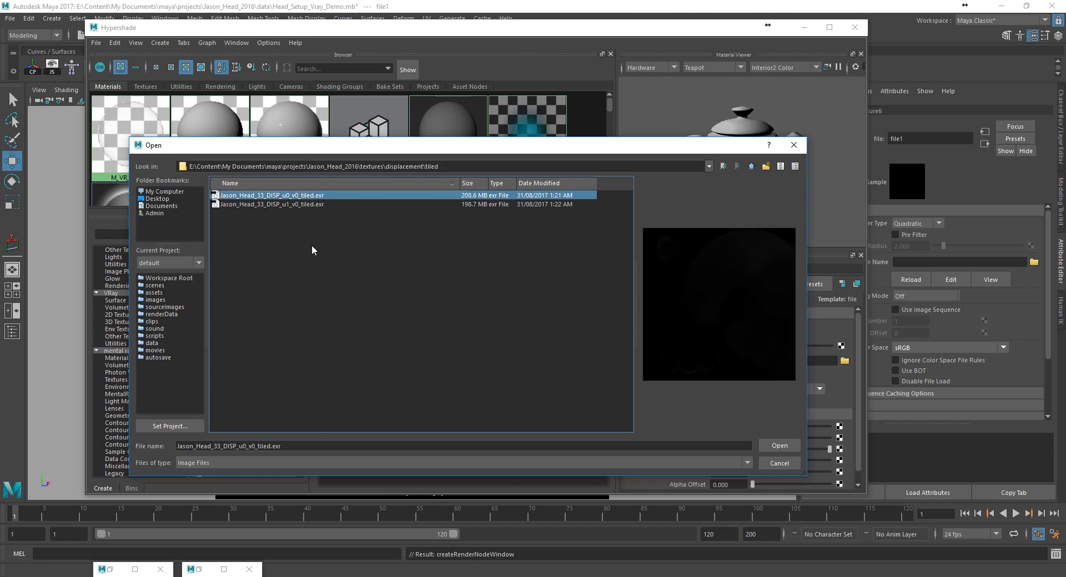
{"action": "left_click", "coordinate": [782, 463]}
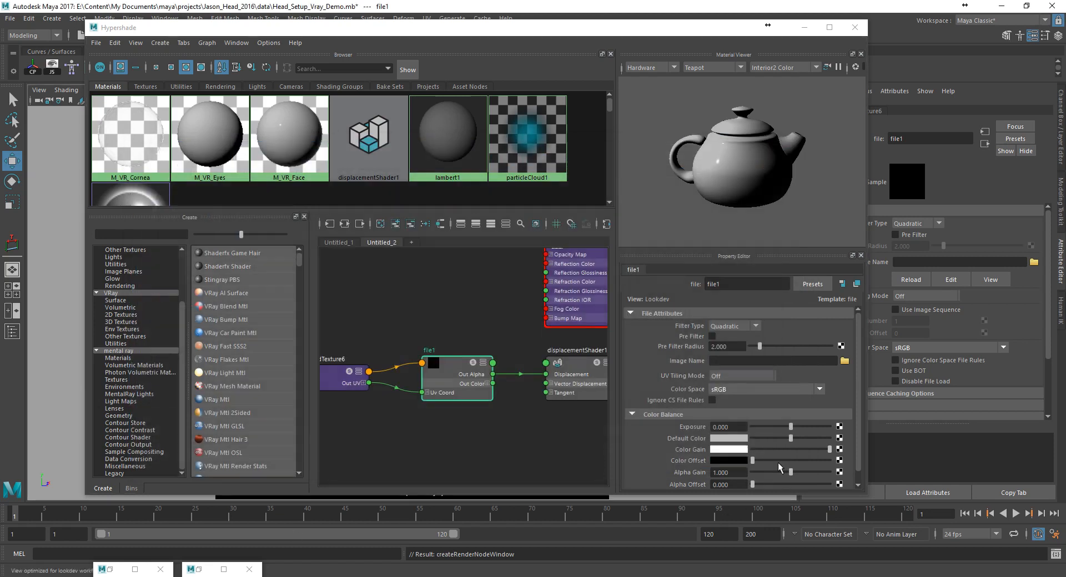
Step: Switch to File Explorer and try to rename the u0_v0 EXR in the tiled folder as Jason_Head_33_DISP_tiled_u0_v0.exr
{"action": "key", "text": "alt+Tab"}
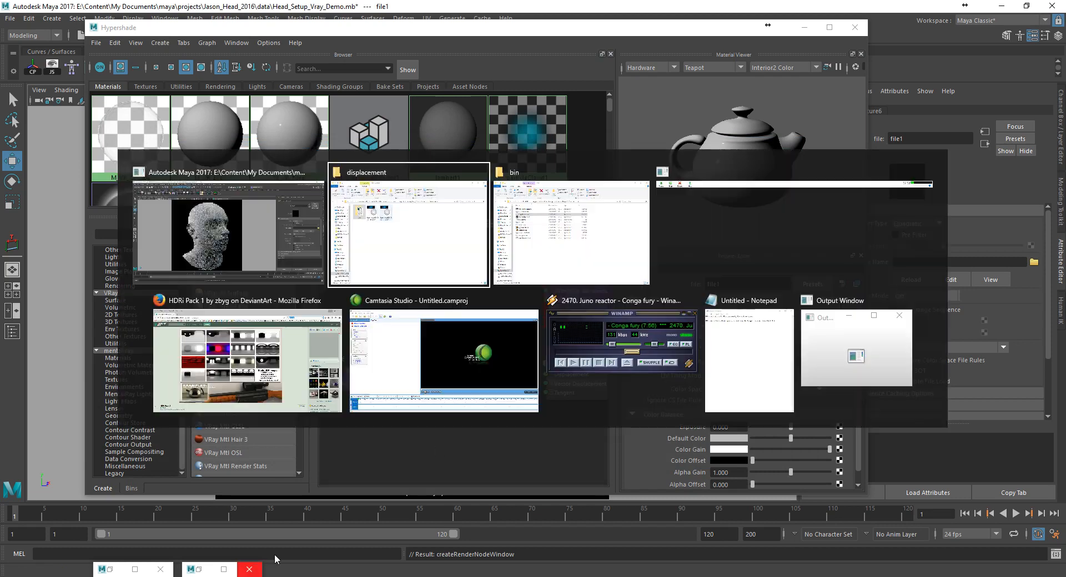
{"action": "left_click", "coordinate": [455, 225]}
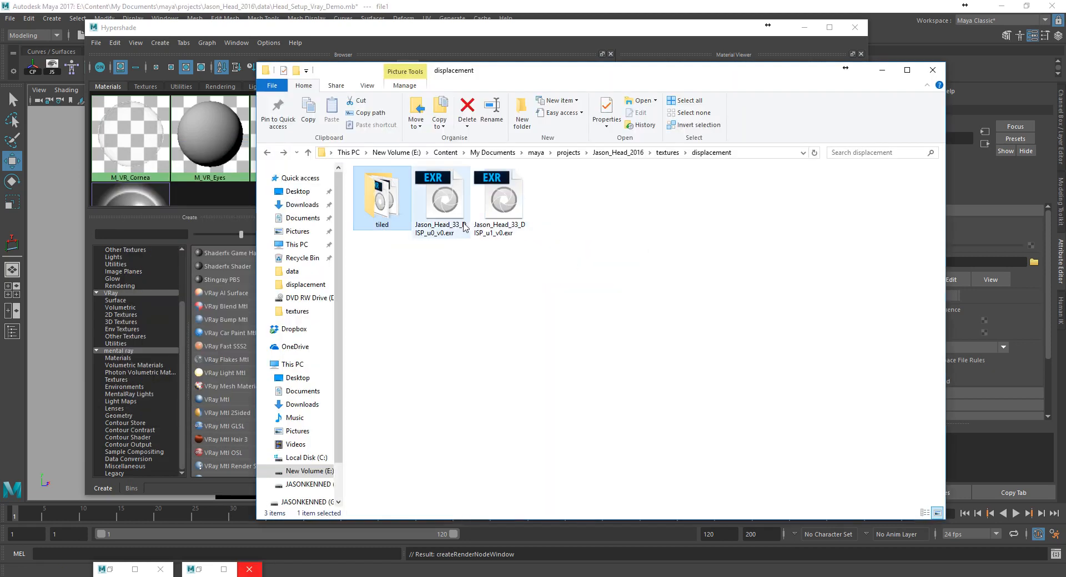
{"action": "double_click", "coordinate": [383, 215]}
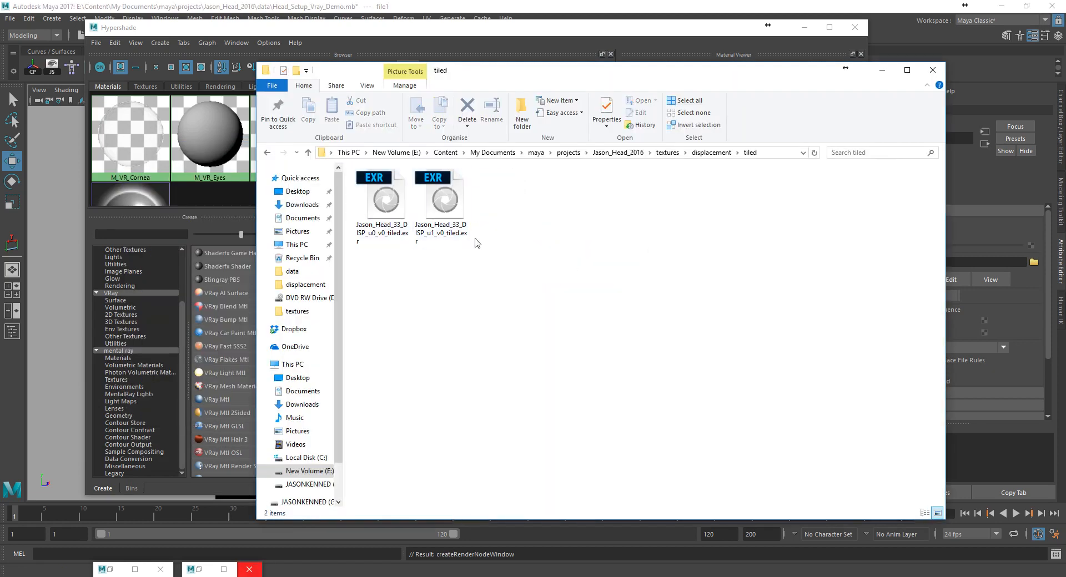
{"action": "left_click", "coordinate": [387, 239]}
{"action": "left_click", "coordinate": [417, 240]}
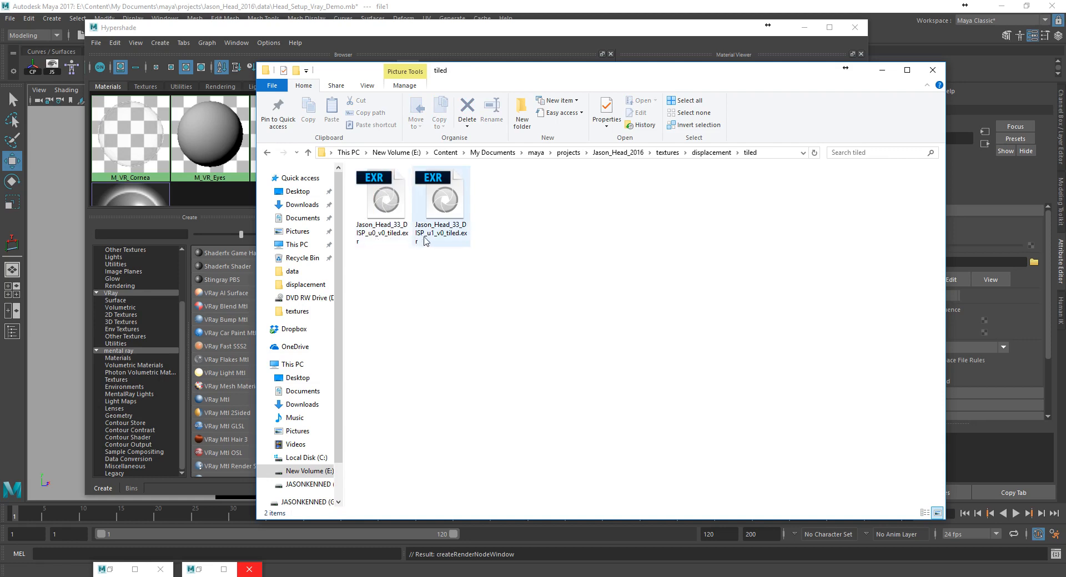
{"action": "left_click", "coordinate": [393, 238]}
{"action": "left_click", "coordinate": [391, 235]}
{"action": "left_click", "coordinate": [389, 234]}
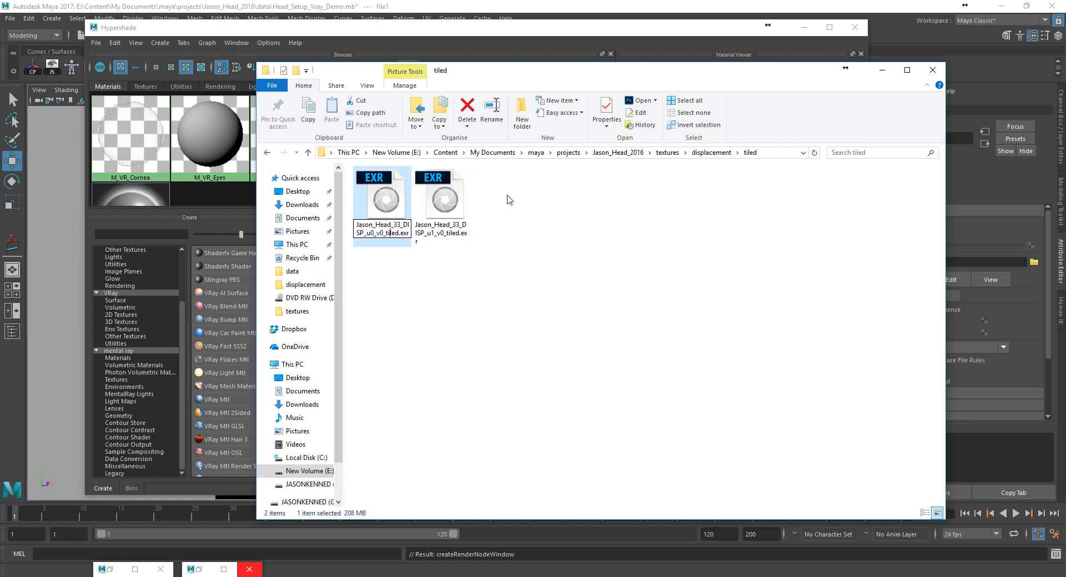
{"action": "key", "text": "BackSpace"}
{"action": "key", "text": "BackSpace"}
{"action": "key", "text": "BackSpace"}
{"action": "key", "text": "BackSpace"}
{"action": "key", "text": "BackSpace"}
{"action": "key", "text": "BackSpace"}
{"action": "key", "text": "Left"}
{"action": "key", "text": "Left"}
{"action": "key", "text": "Left"}
{"action": "key", "text": "Left"}
{"action": "key", "text": "Left"}
{"action": "key", "text": "Left"}
{"action": "type", "text": "_tiled"}
{"action": "key", "text": "Return"}
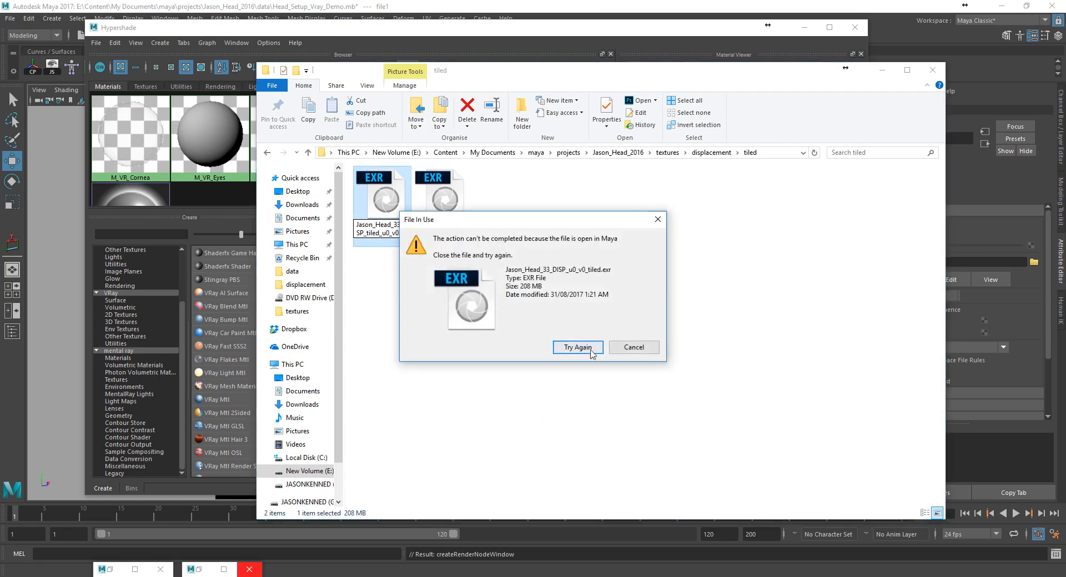
{"action": "left_click", "coordinate": [624, 350]}
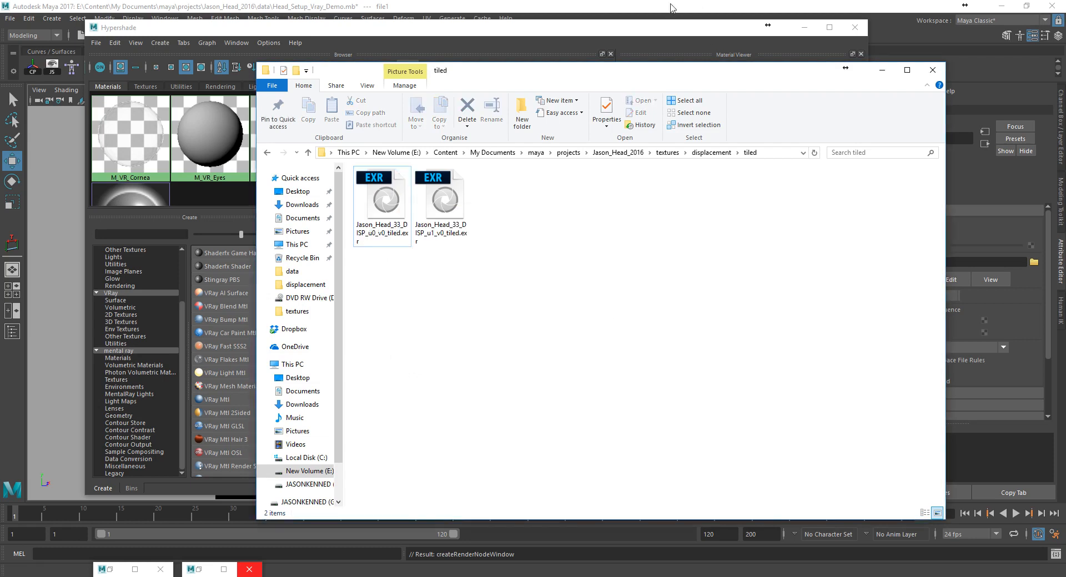
Step: Reselect the file1 node in Maya's Hypershade, then retry renaming the tiled u0_v0 EXR by removing "tiled" from the end of its name
{"action": "left_click", "coordinate": [653, 45]}
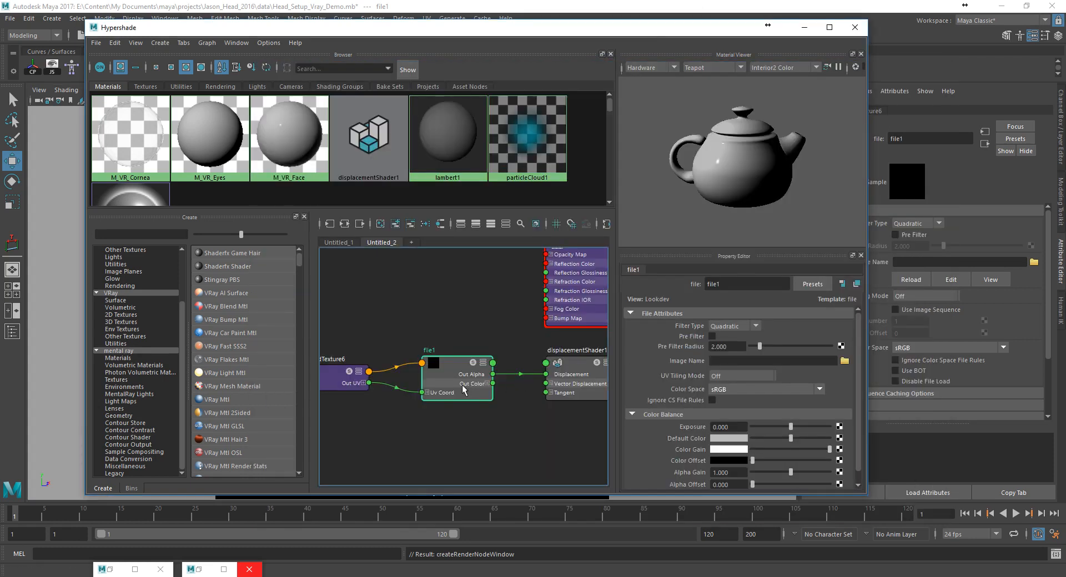
{"action": "left_click", "coordinate": [567, 388]}
{"action": "left_click", "coordinate": [467, 368]}
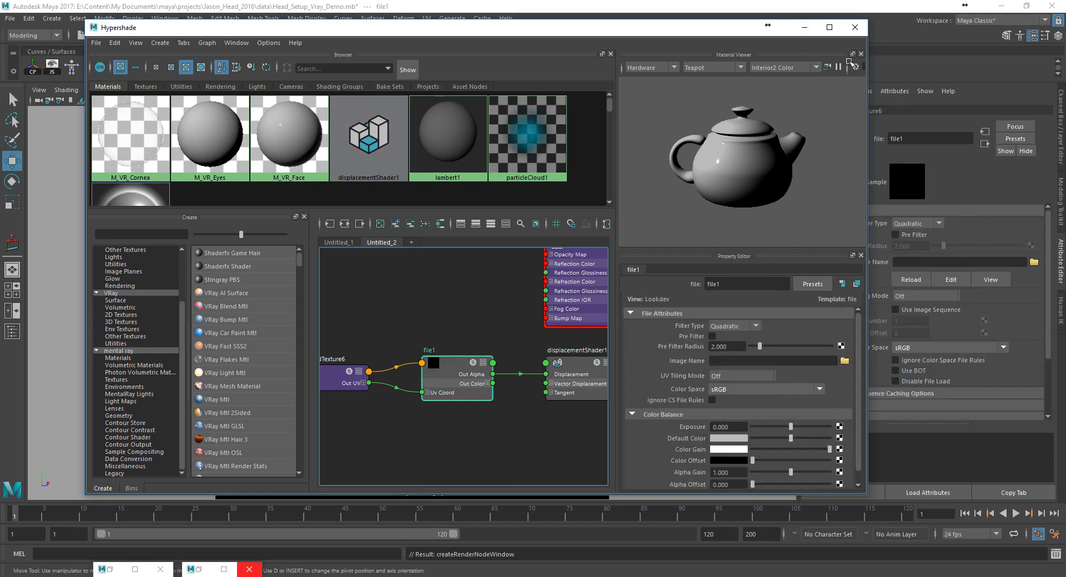
{"action": "key", "text": "q"}
{"action": "key", "text": "alt+Tab"}
{"action": "left_click", "coordinate": [358, 214]}
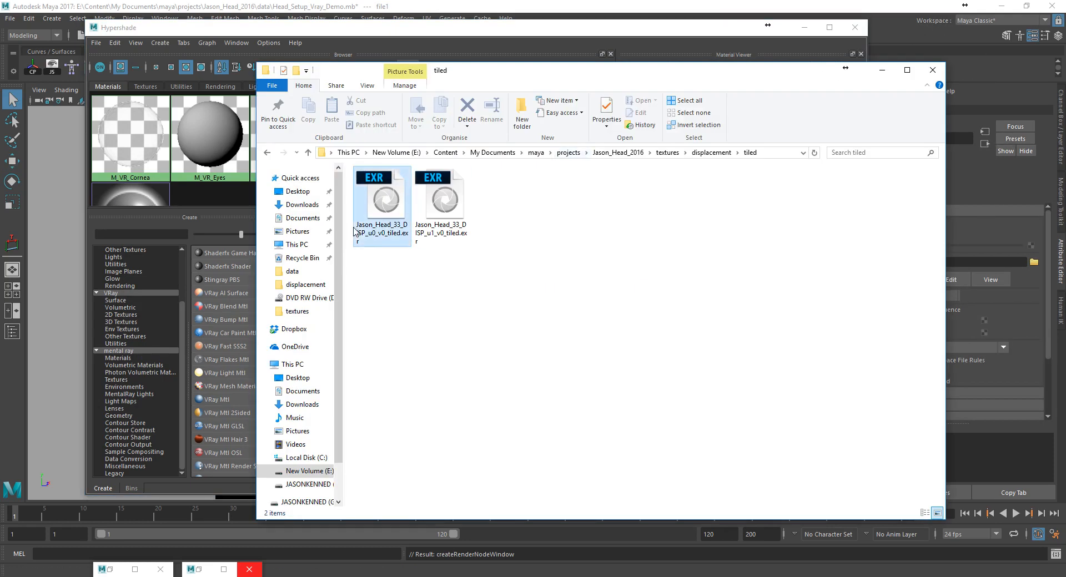
{"action": "left_click", "coordinate": [396, 237]}
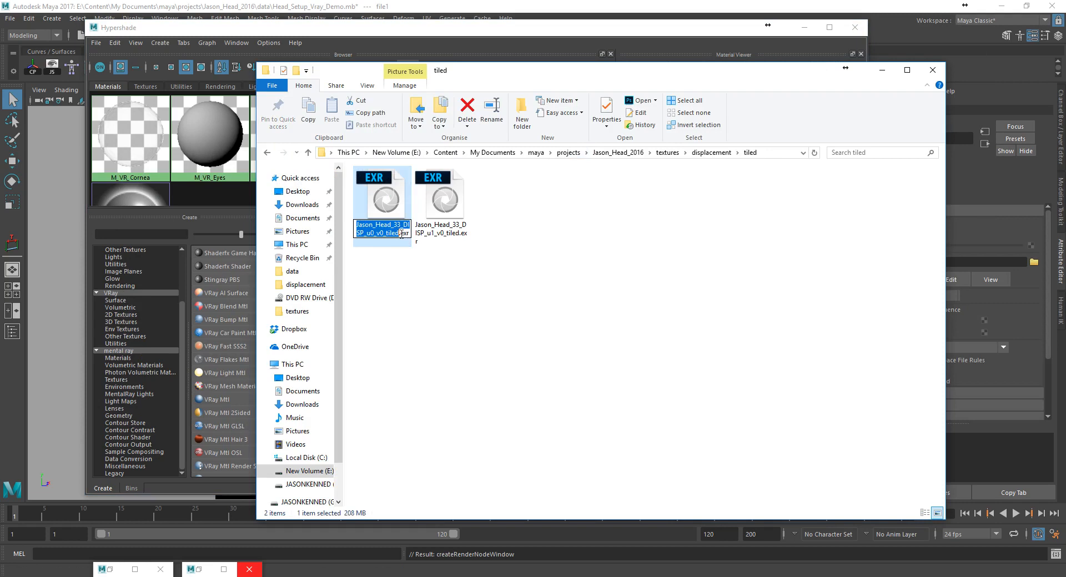
{"action": "key", "text": "BackSpace"}
{"action": "key", "text": "BackSpace"}
{"action": "key", "text": "BackSpace"}
{"action": "key", "text": "BackSpace"}
{"action": "key", "text": "BackSpace"}
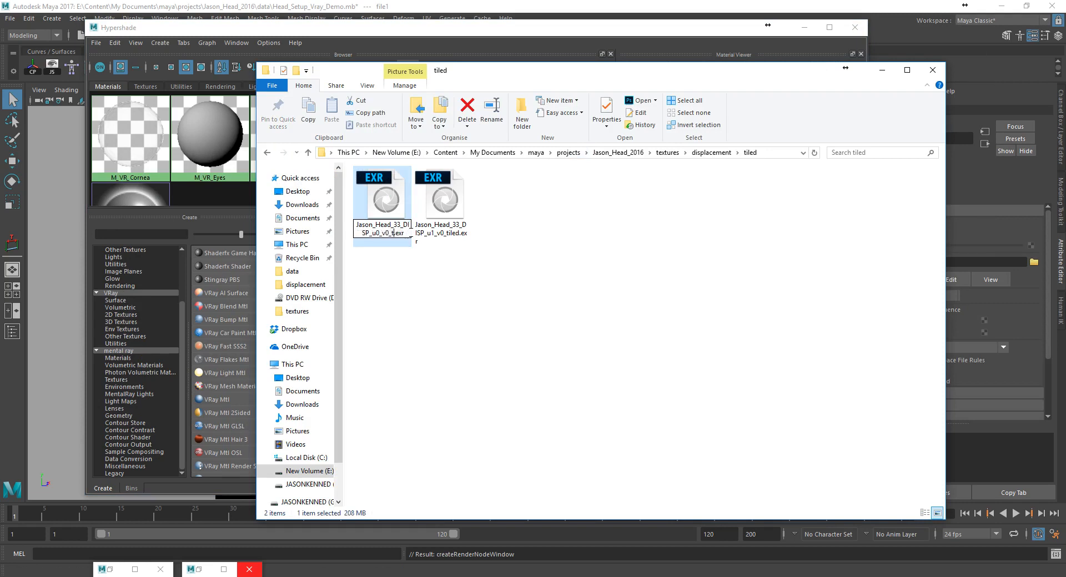
{"action": "key", "text": "Return"}
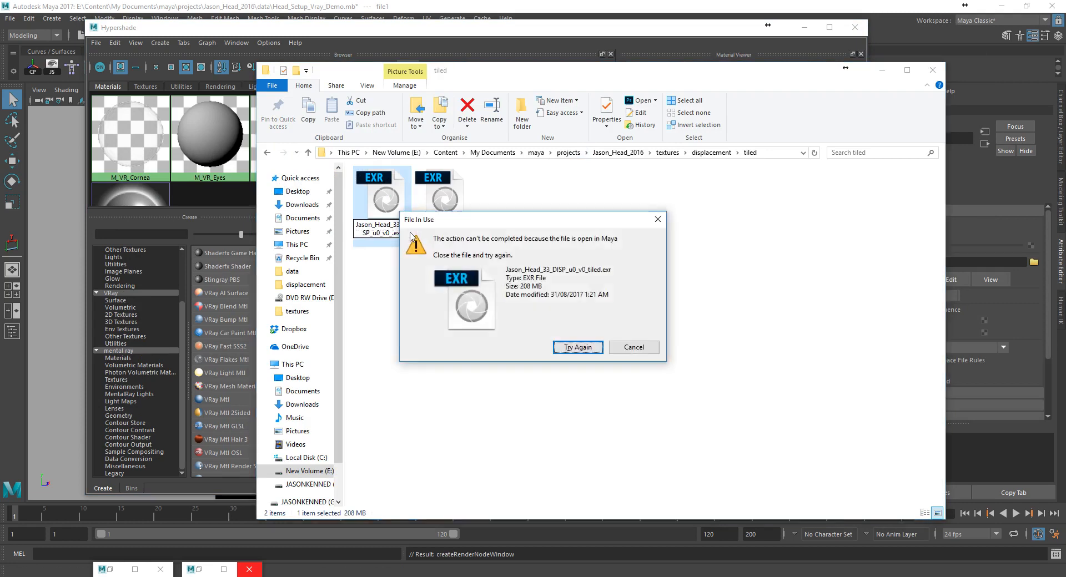
{"action": "left_click", "coordinate": [634, 347]}
{"action": "left_click", "coordinate": [650, 346]}
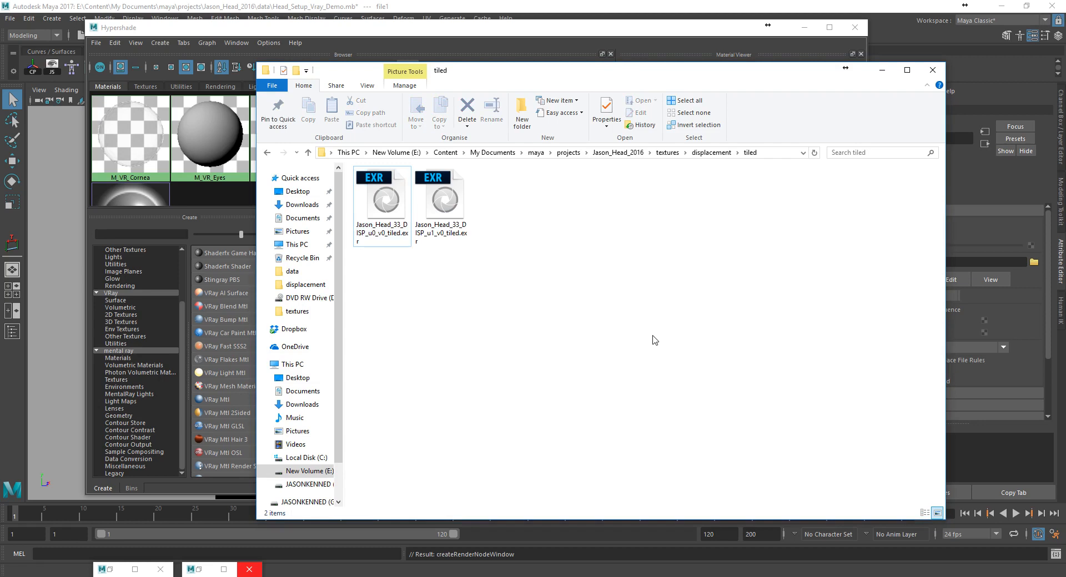